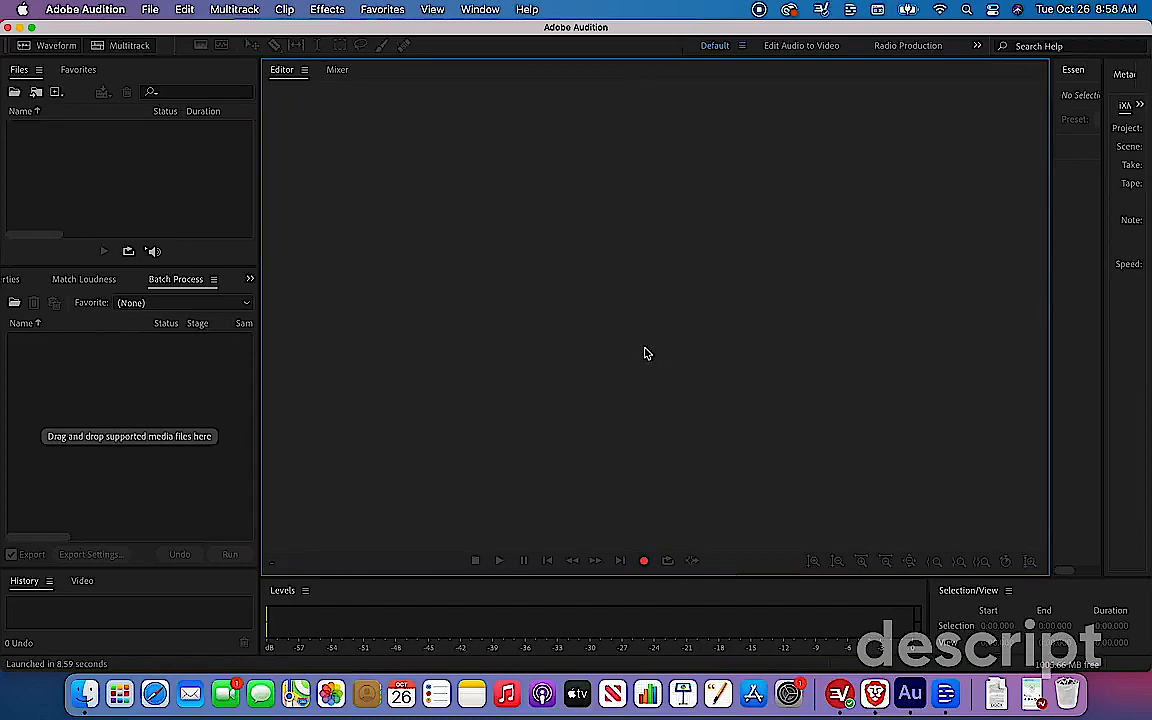
Step: Create a new mono audio file named Test 11 at 44100 Hz and 32-bit float
click(645, 562)
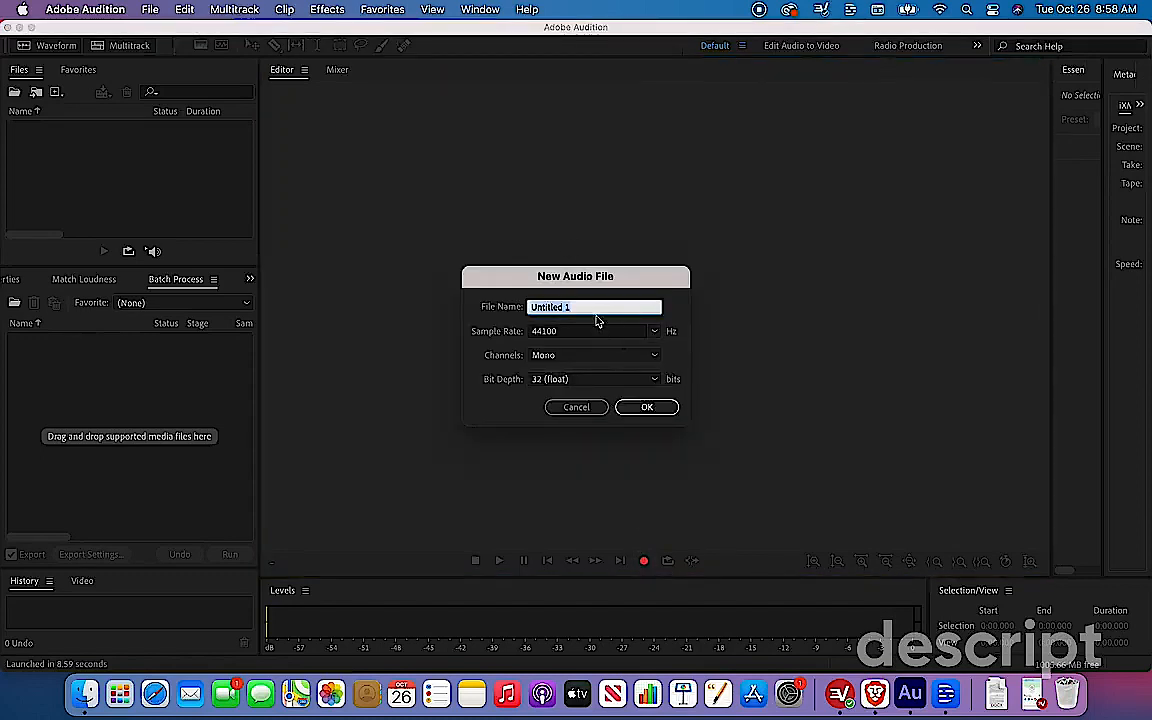
key(BackSpace)
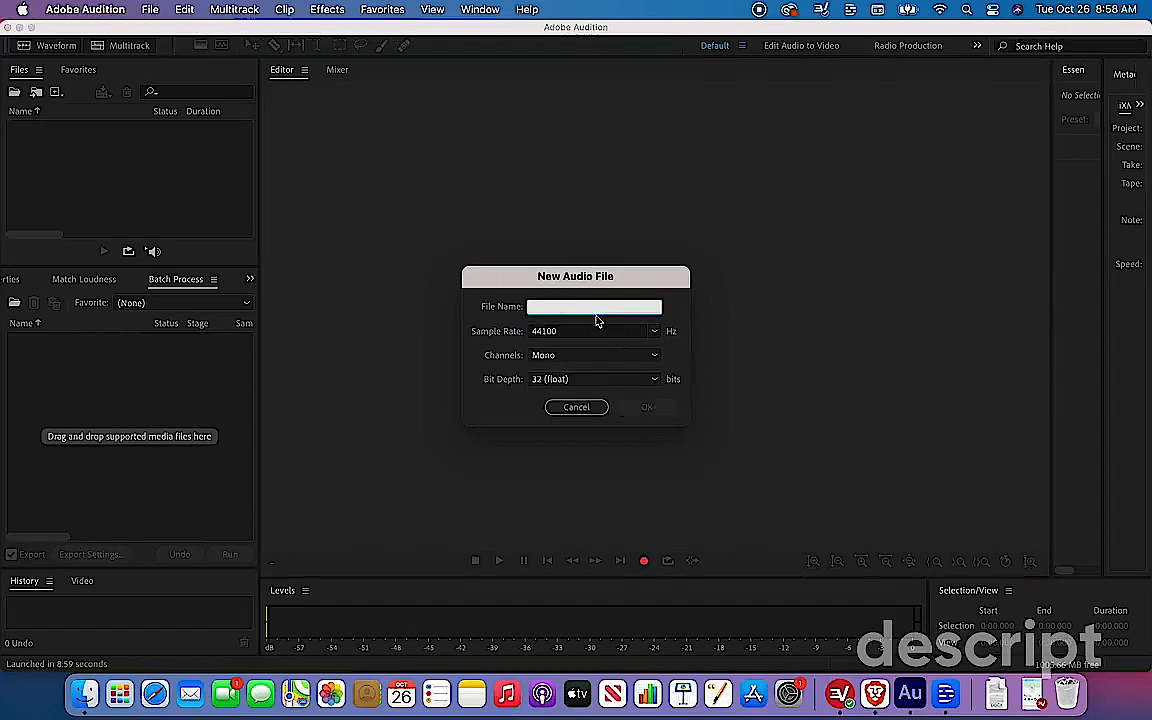
text(Test 11)
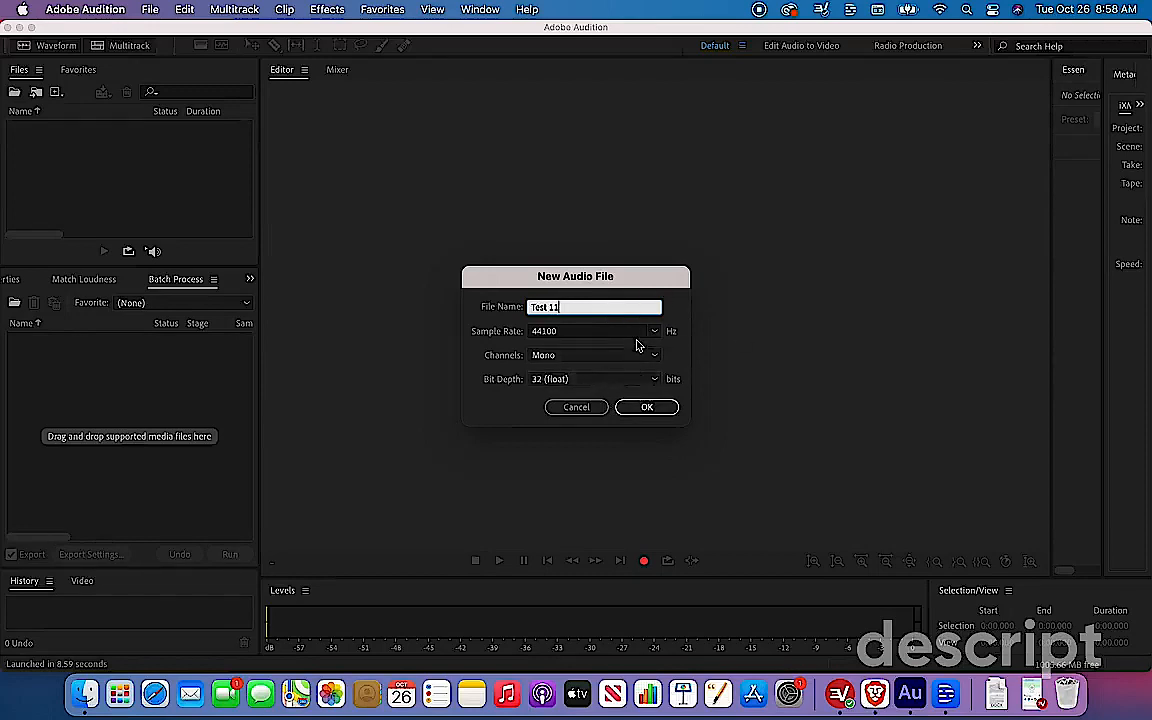
click(647, 408)
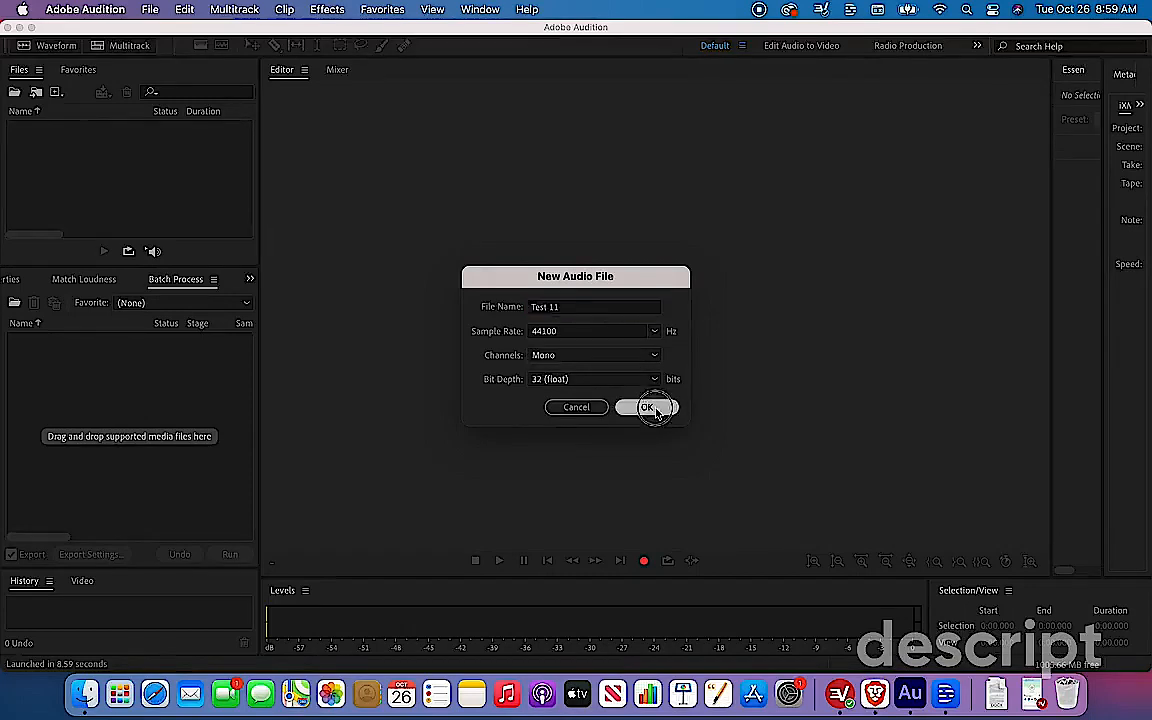
Step: Record a voice clip of about 9.7 seconds into Test 11 and play it back
key(shift+space)
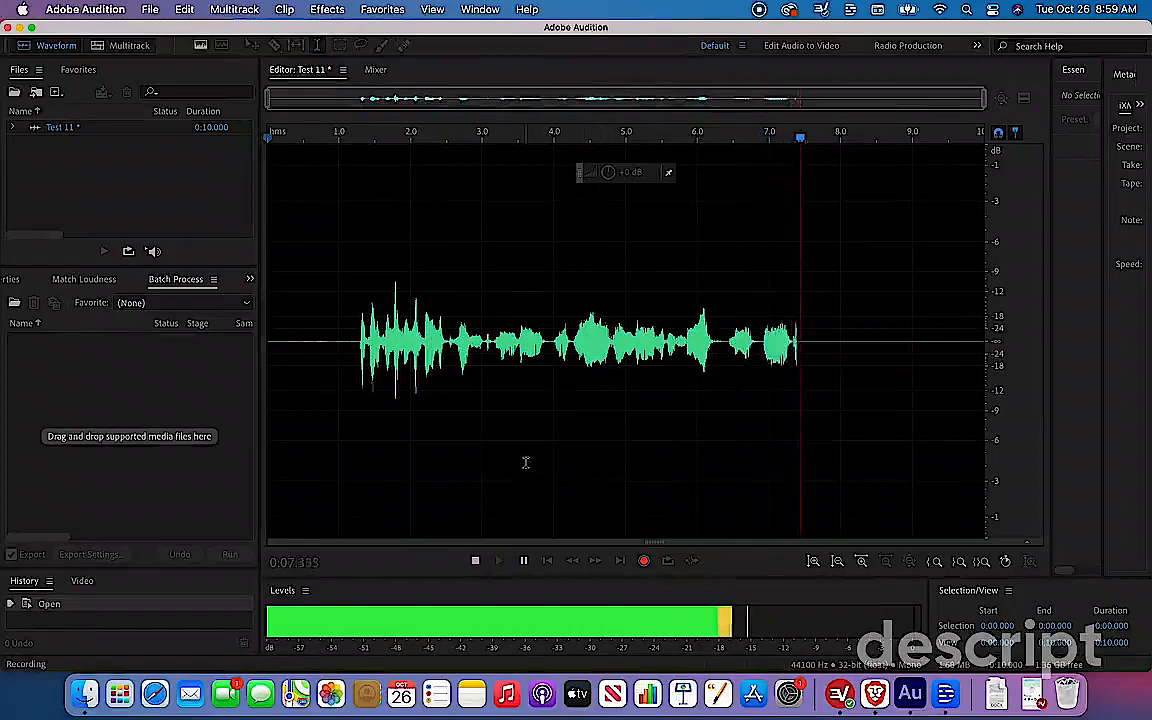
click(477, 562)
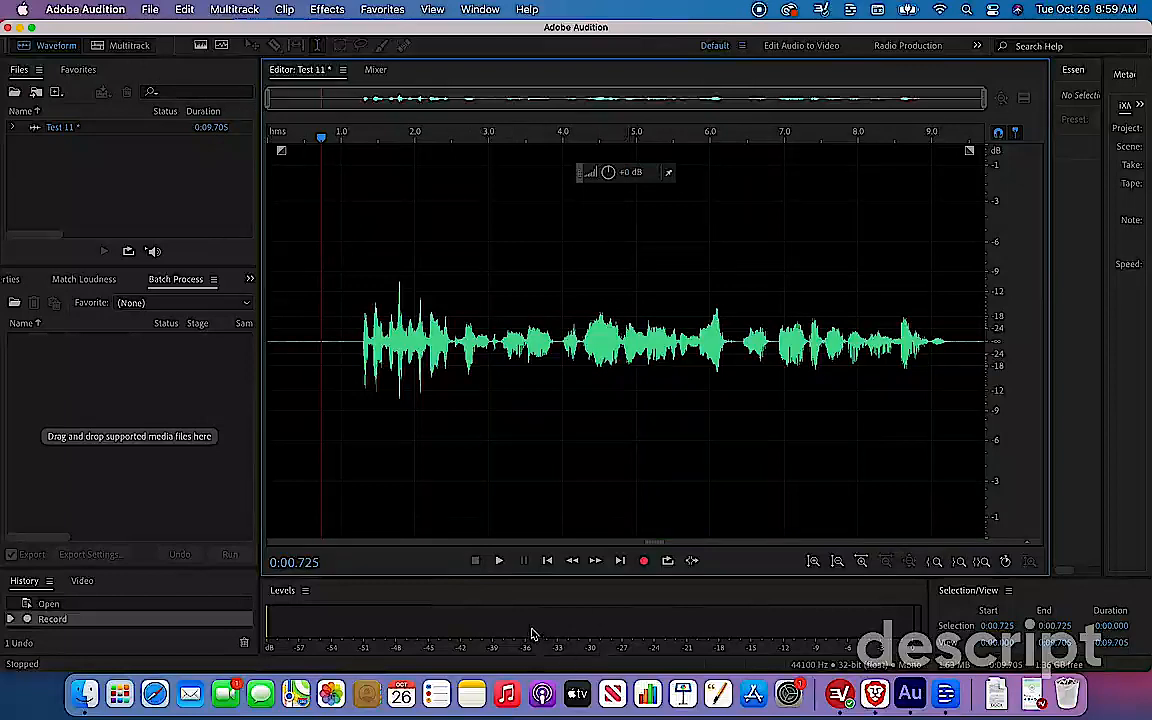
click(500, 561)
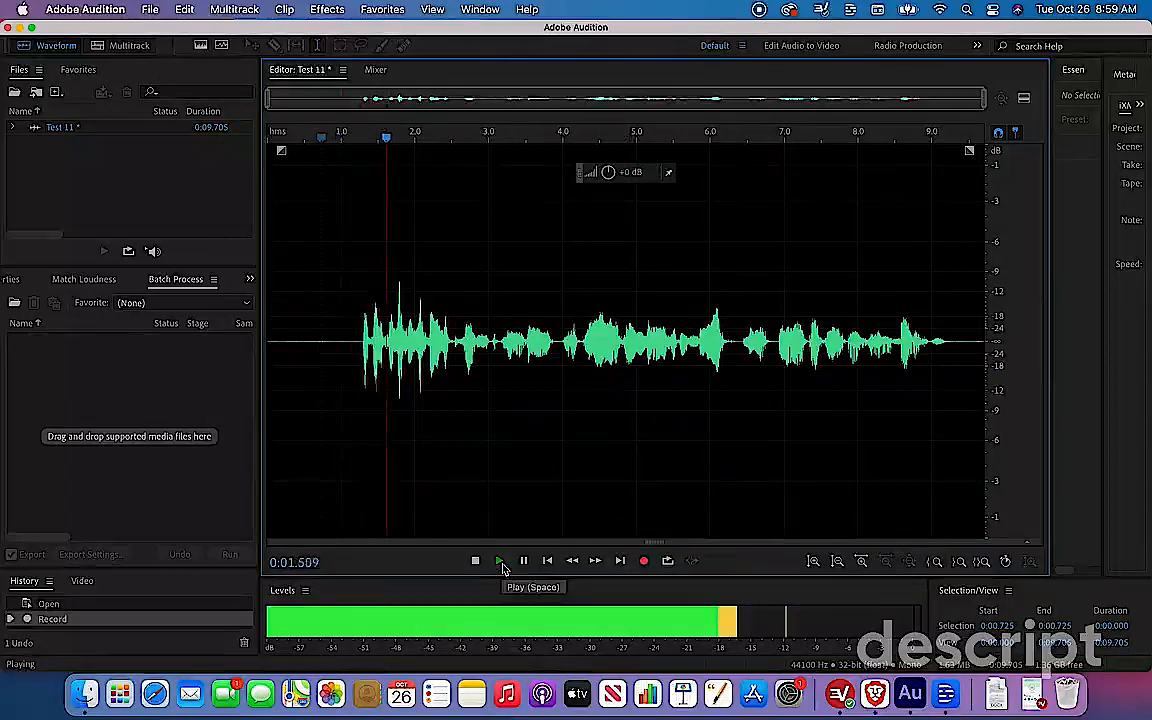
key(XF86AudioRaiseVolume)
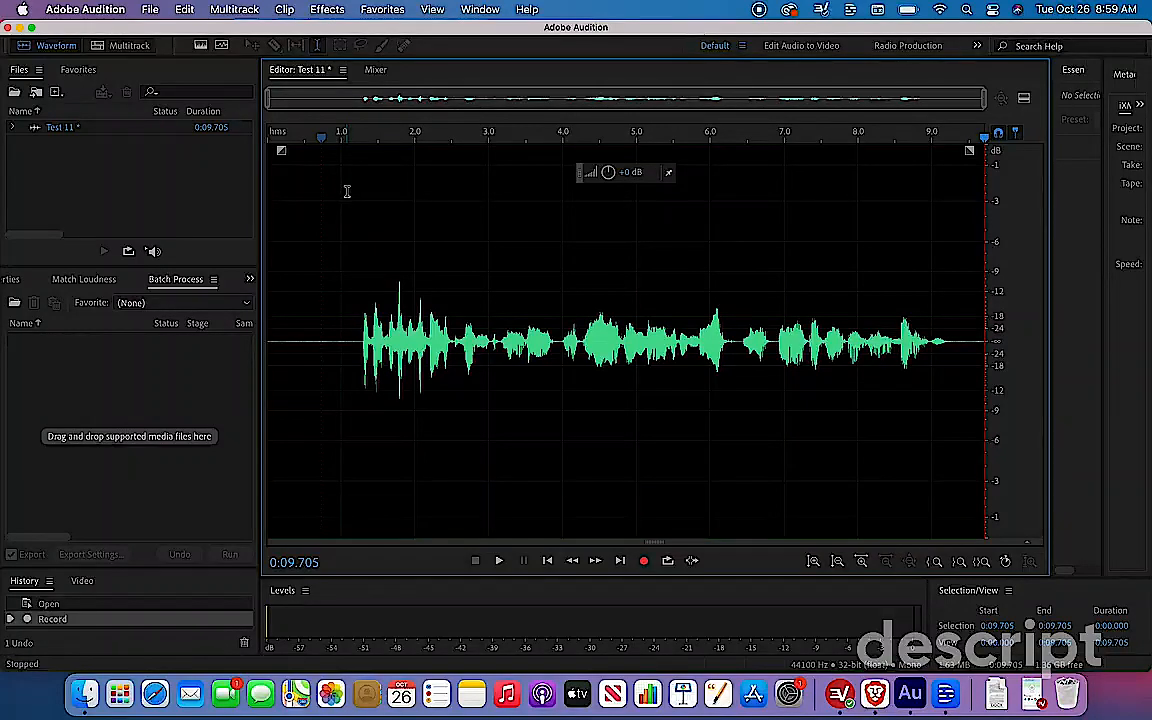
Step: Select the entire recording and normalize it to -3 dB
key(super+a)
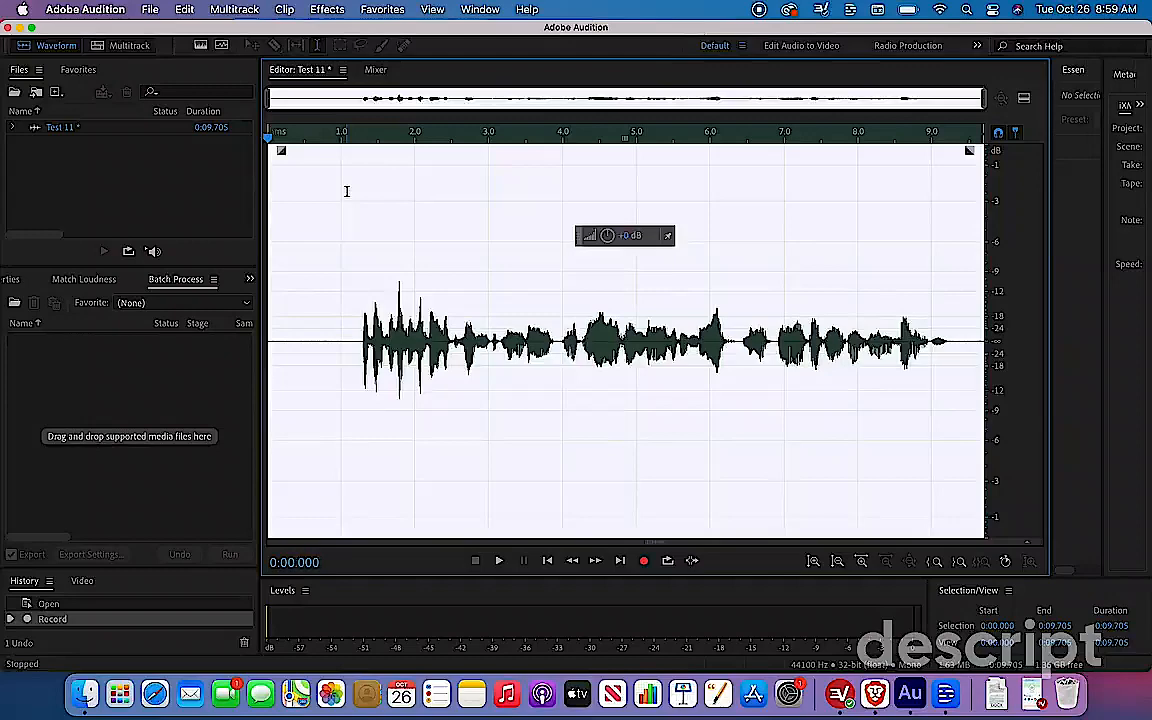
click(327, 9)
mouse_move(387, 18)
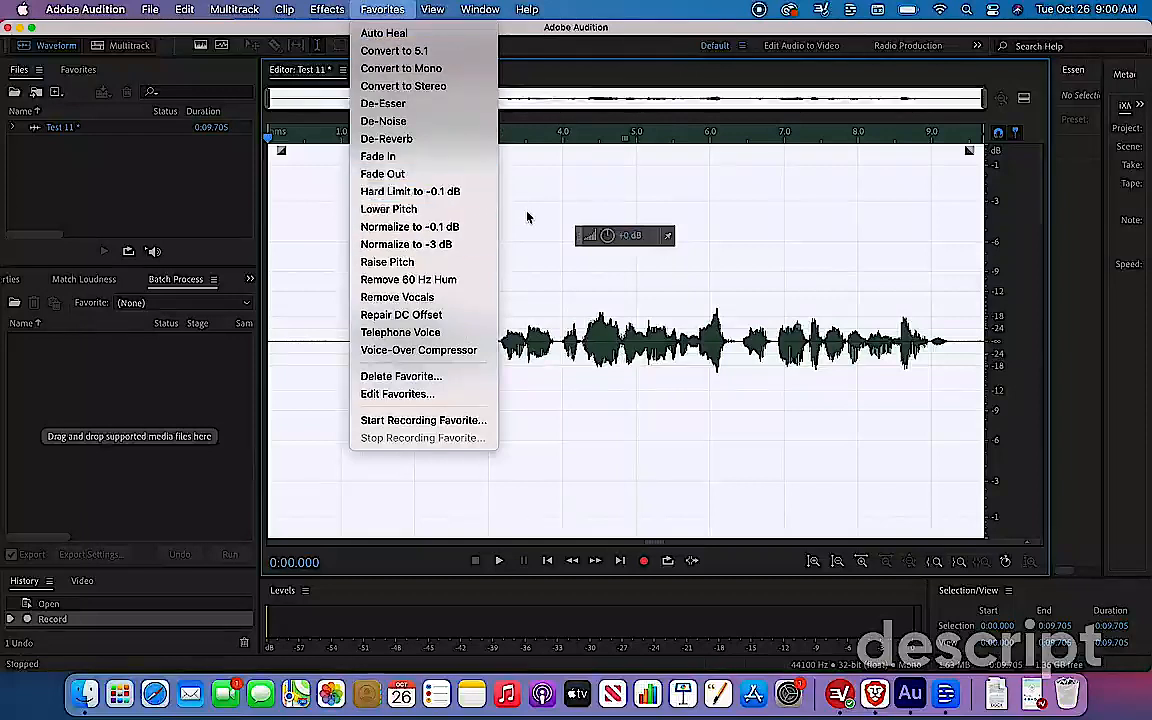
click(435, 246)
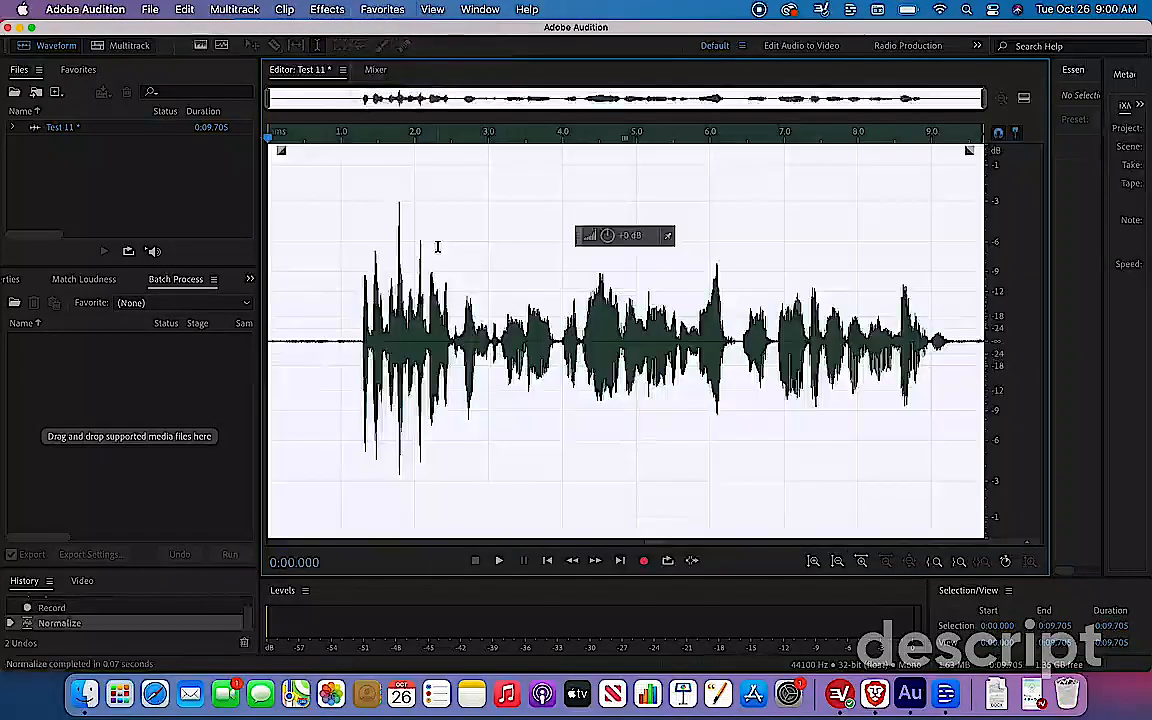
Step: Clear the selection and play the normalized recording from about 0.87 seconds, stopping partway through
click(795, 262)
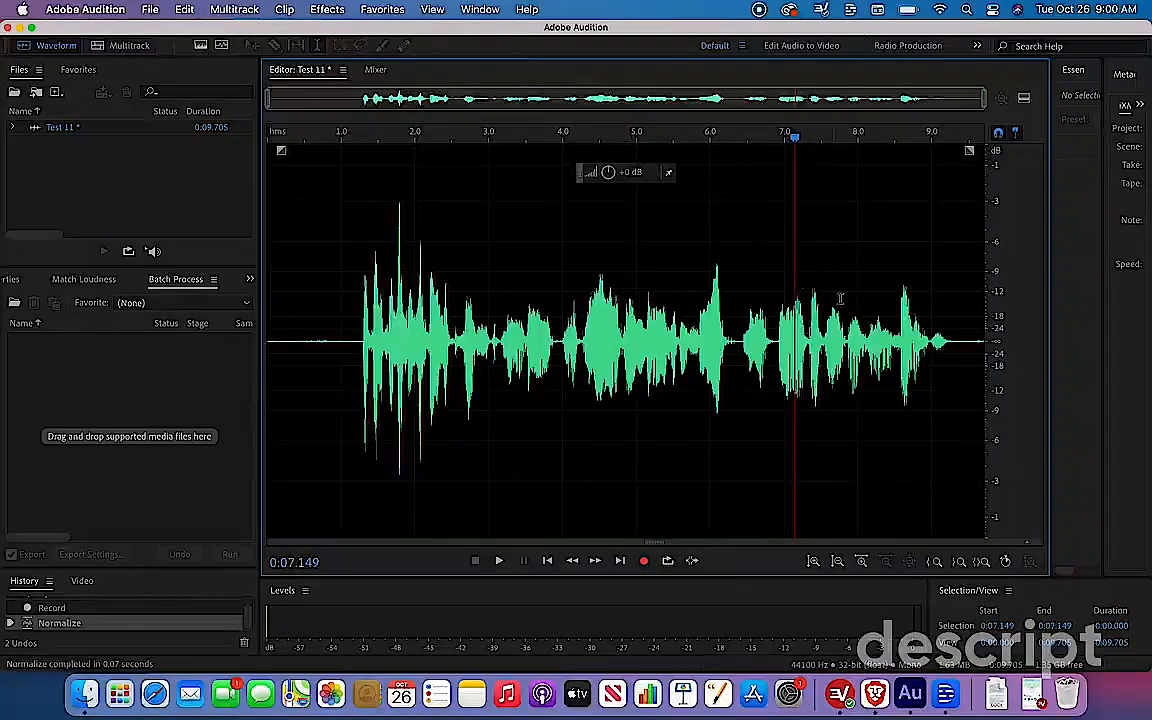
click(331, 240)
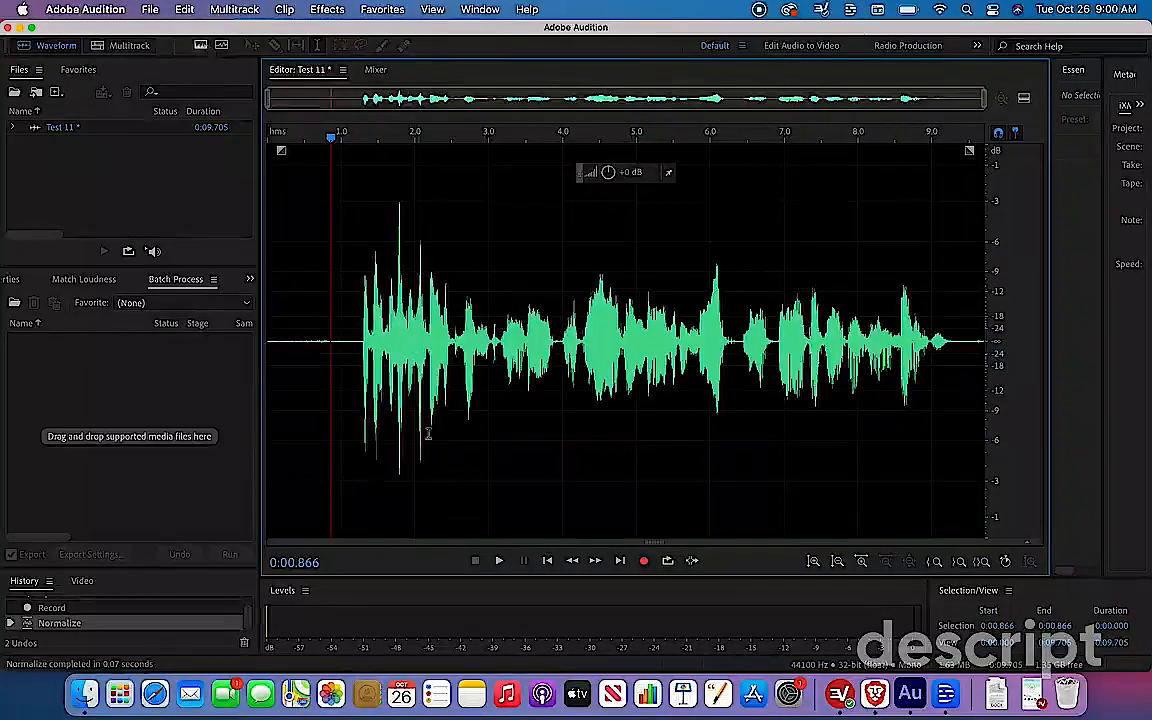
click(500, 561)
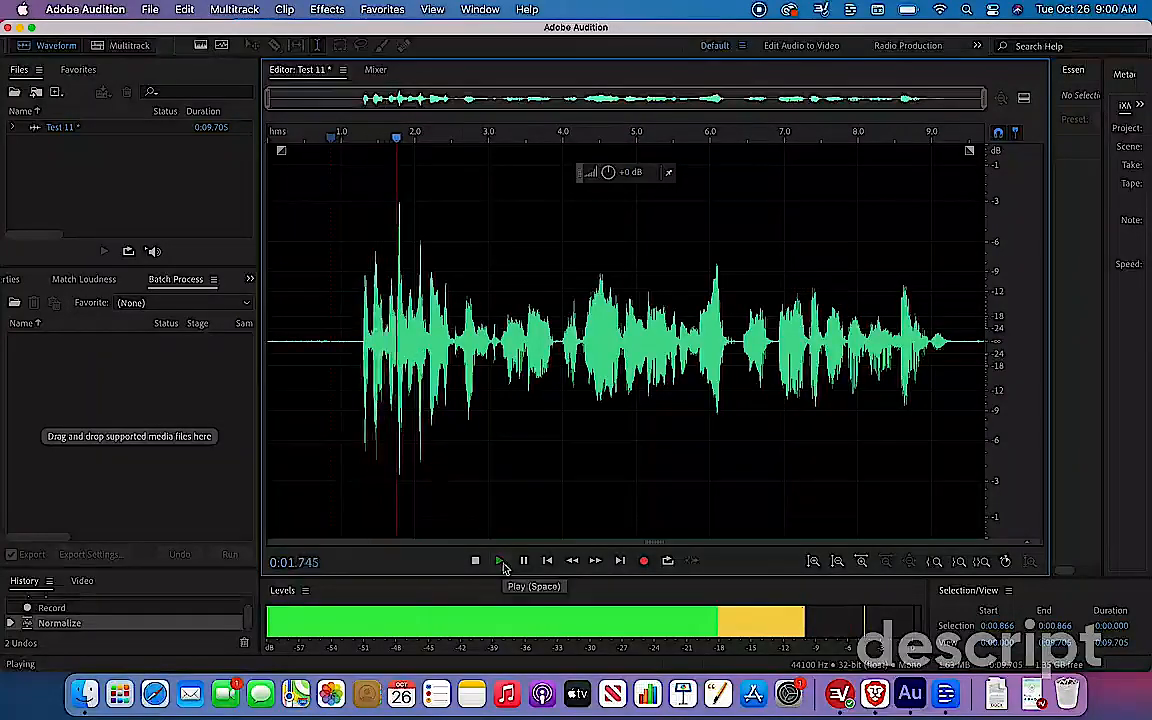
click(476, 561)
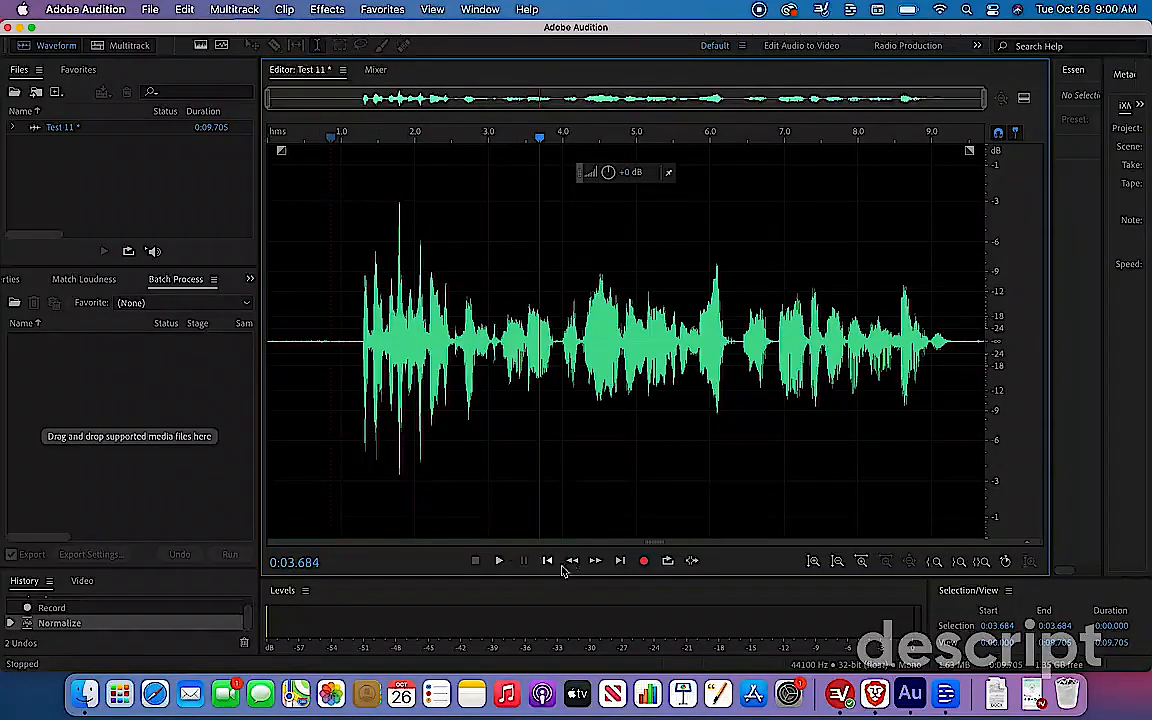
Step: Jump the playhead to the end of the recording, then rewind and fast-forward through it
click(620, 561)
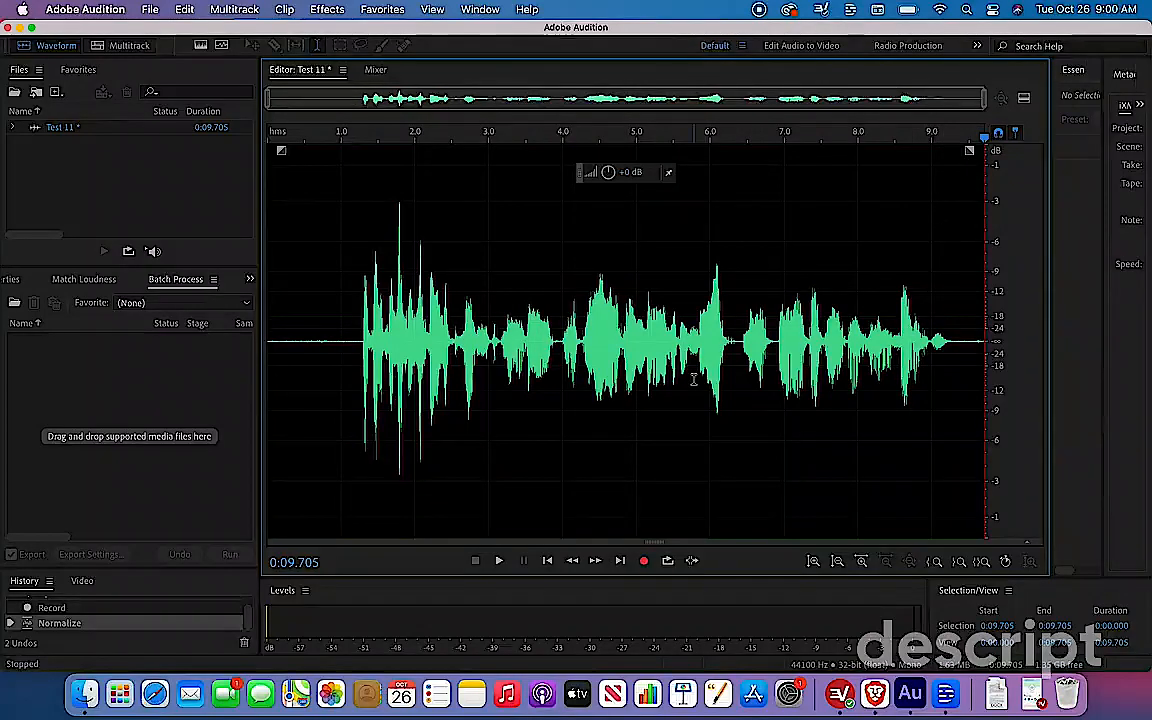
click(573, 561)
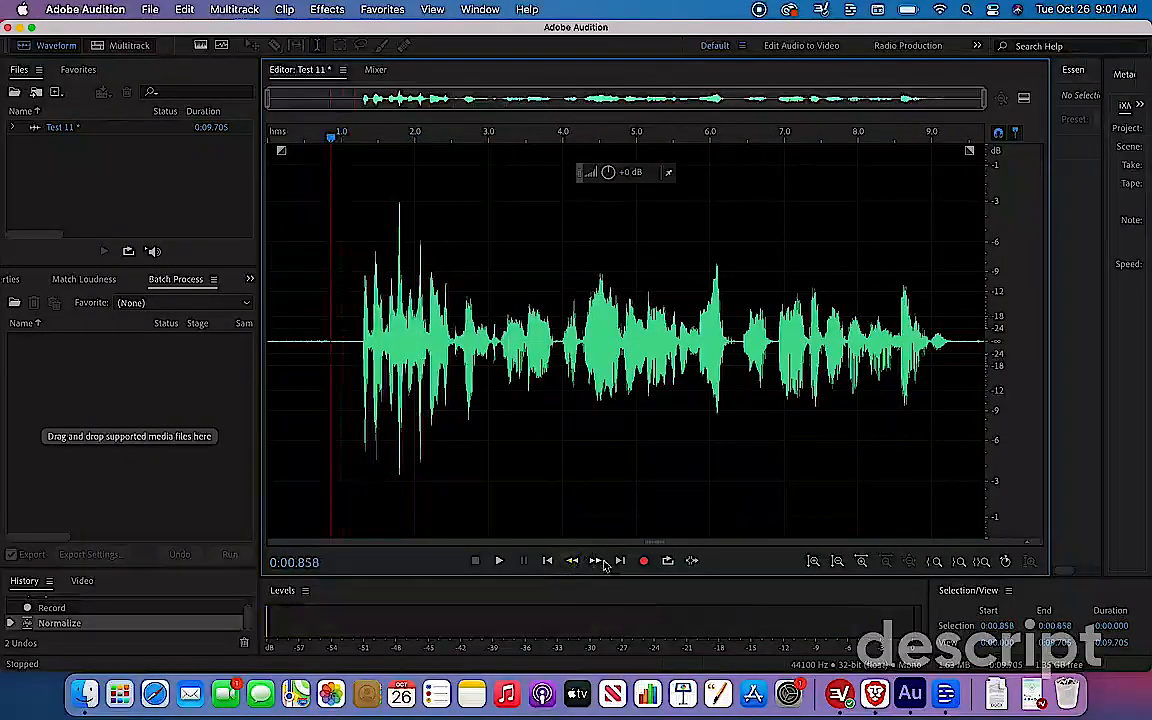
click(595, 562)
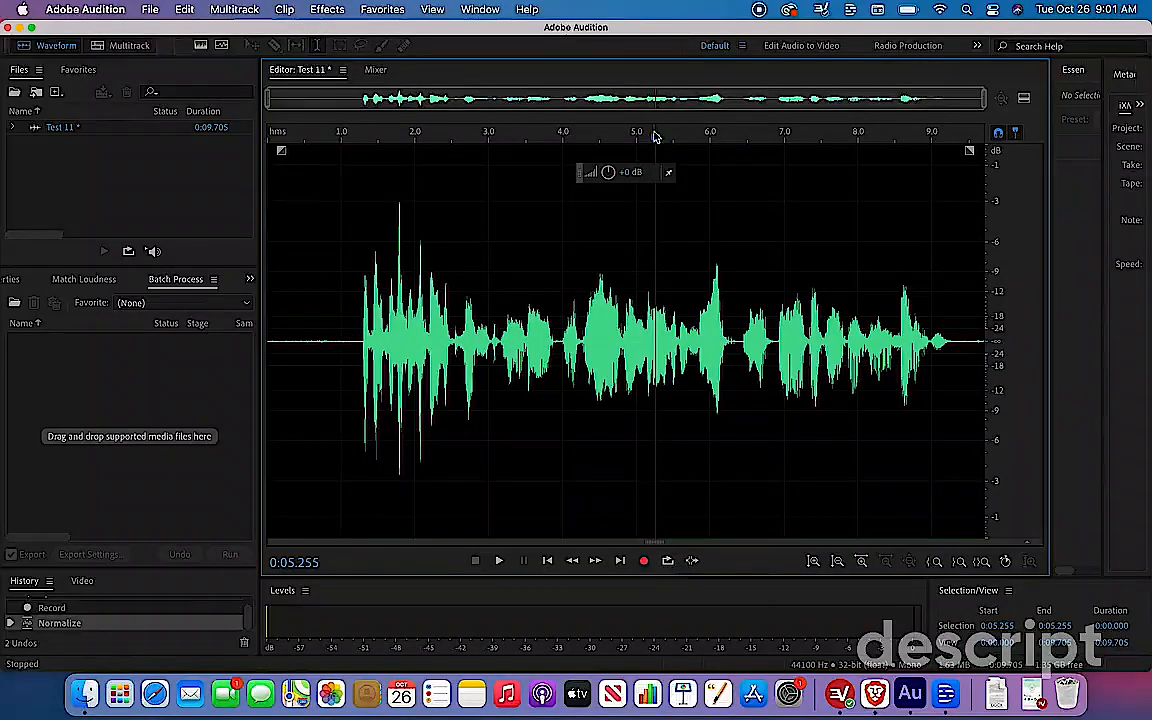
Step: Return the playhead to the start, turn on loop playback, and play the recording before stopping it
drag(655, 140, 250, 160)
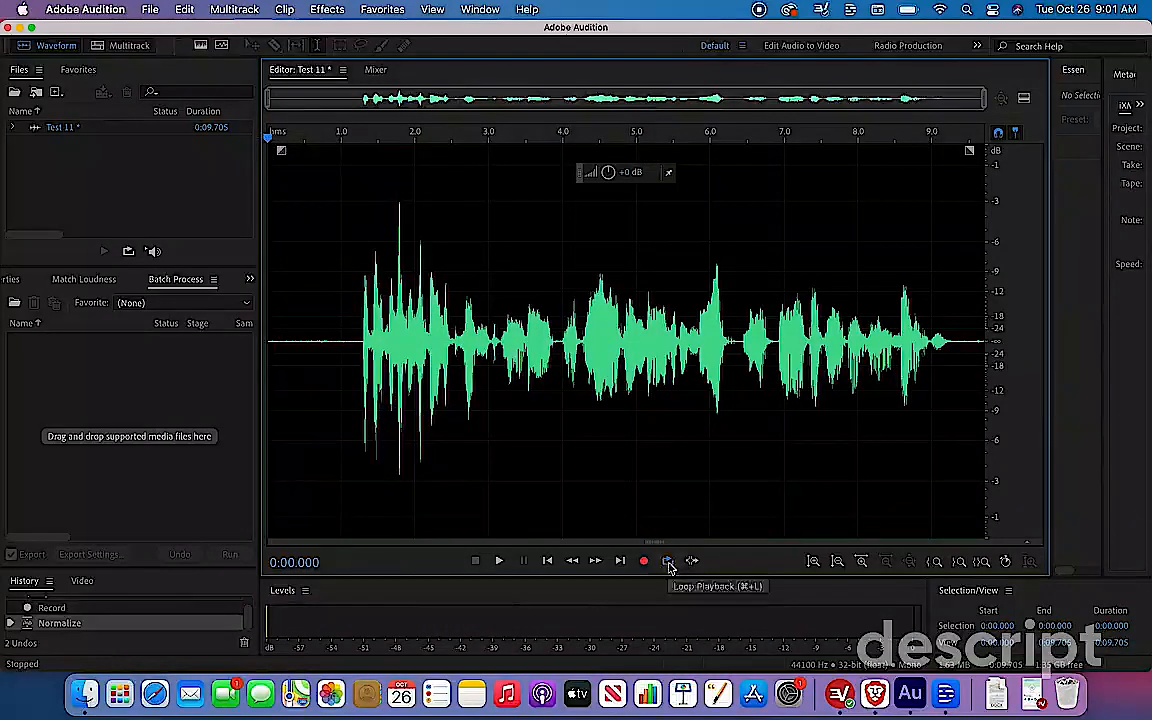
click(500, 562)
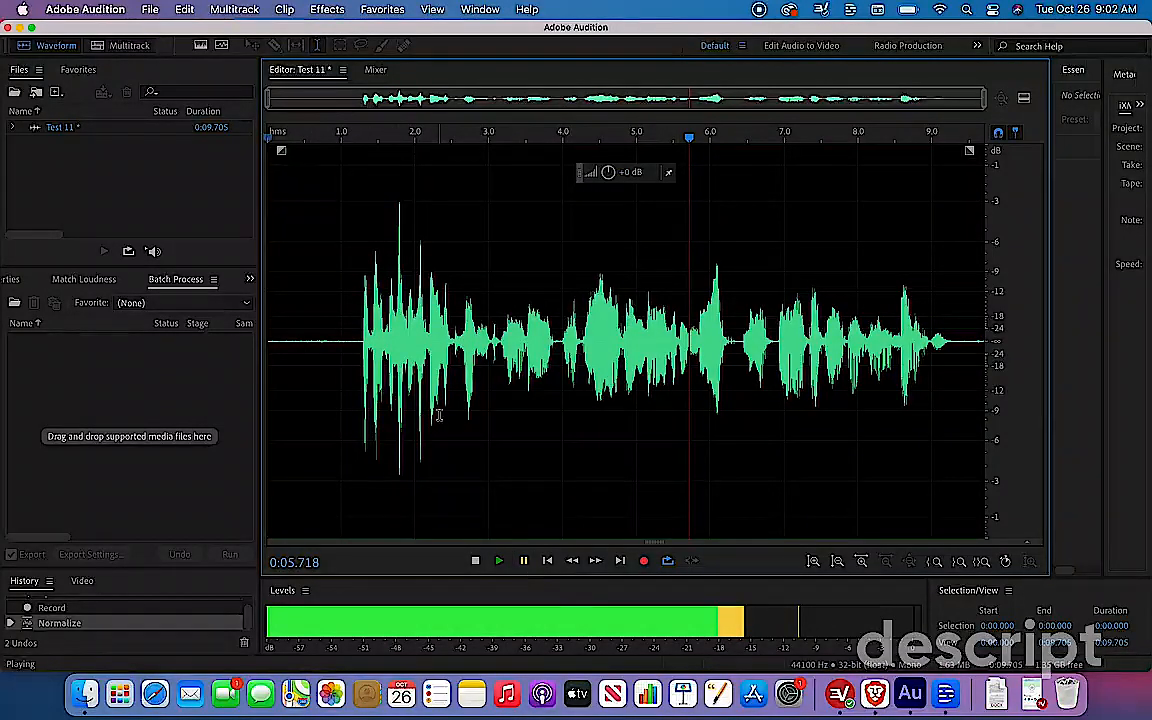
click(477, 566)
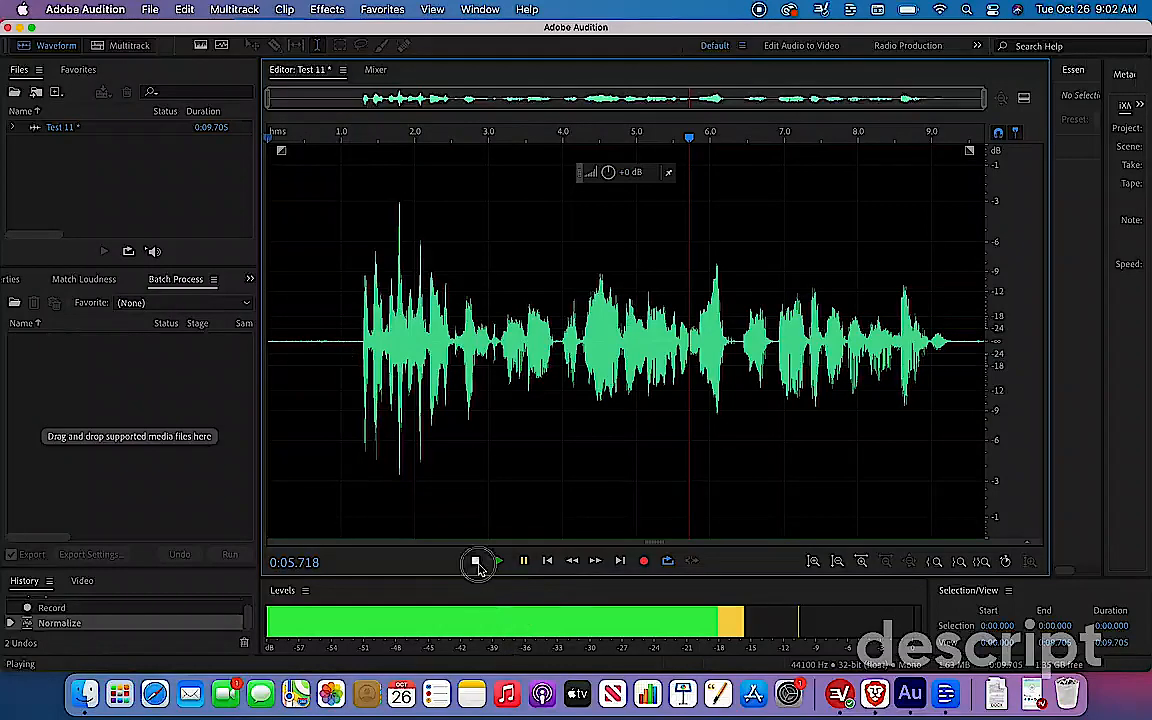
Step: Place the playhead at 1 second and try a fade-in over the opening of the recording
click(343, 205)
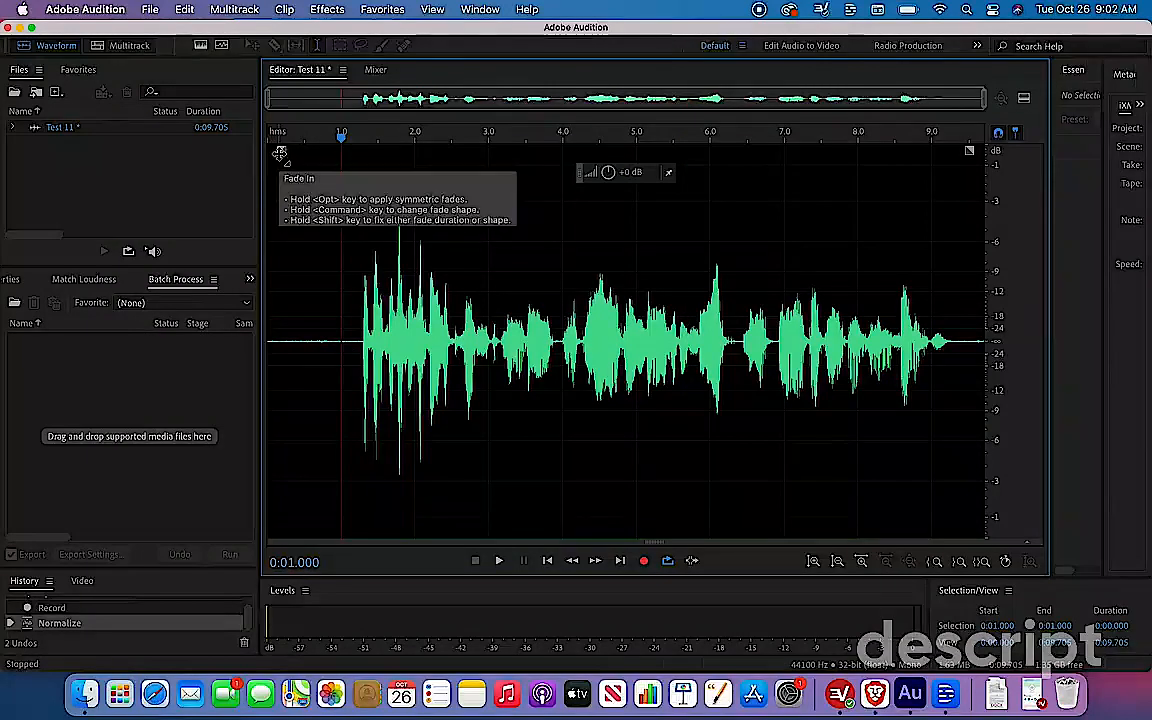
drag(280, 152, 361, 331)
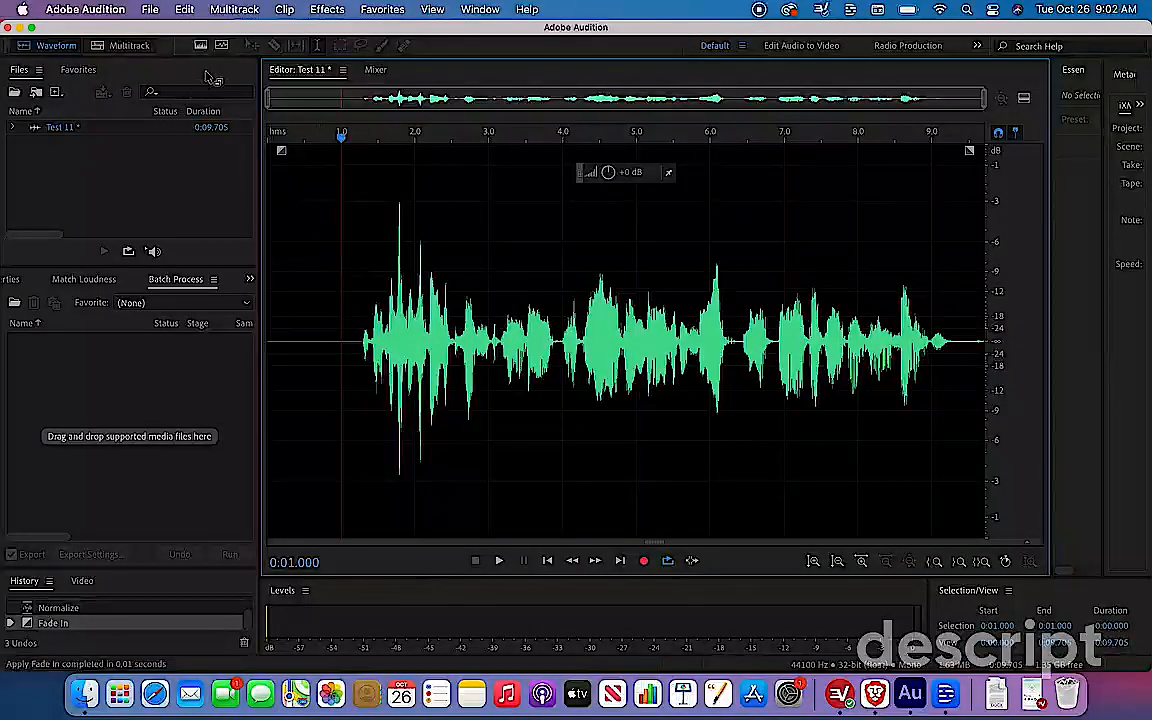
Step: Undo the fade-in on the recording's opening and redo it
click(182, 10)
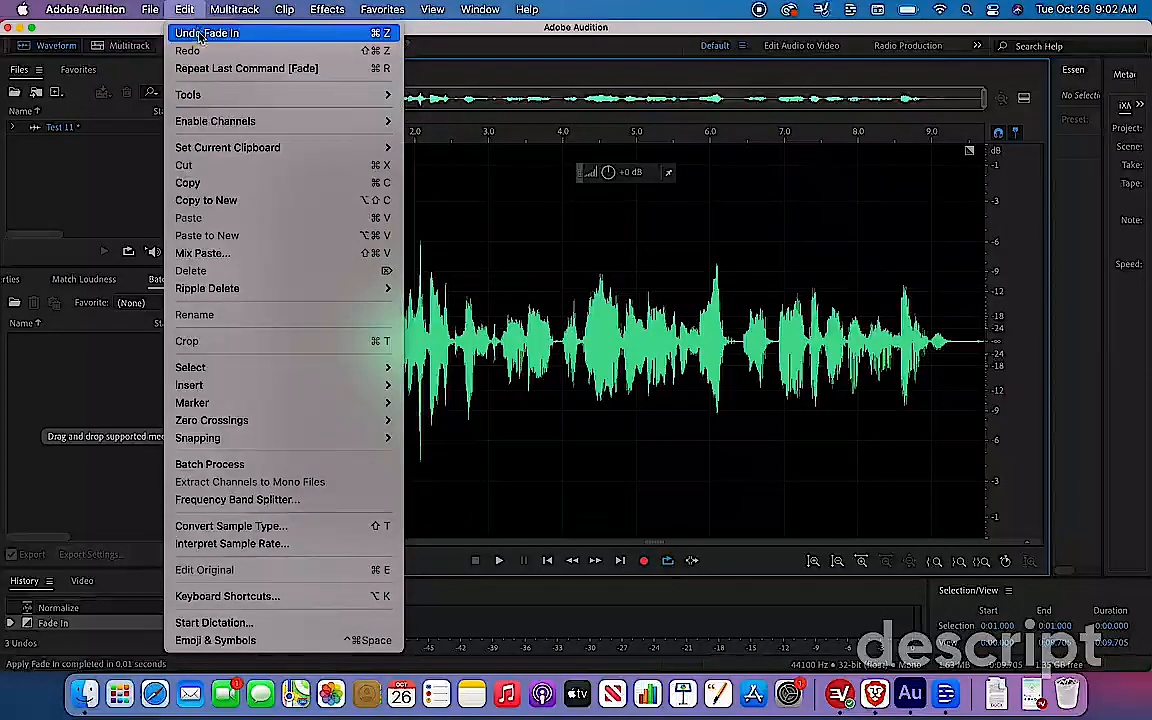
click(279, 36)
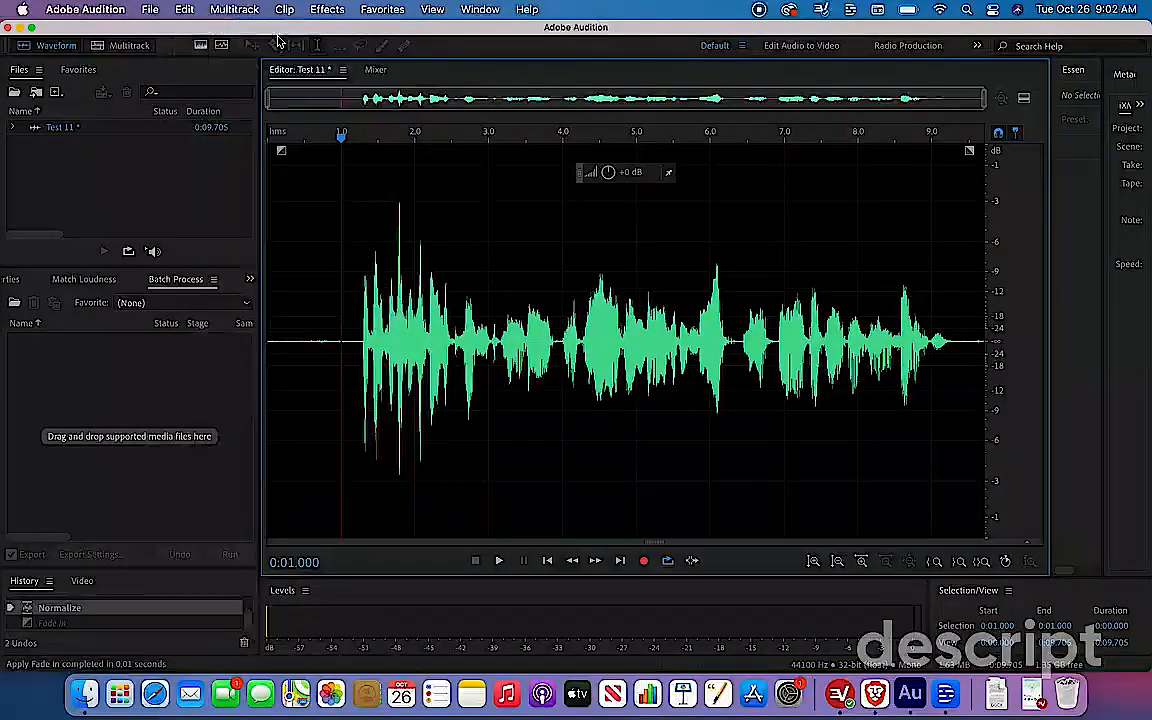
click(184, 9)
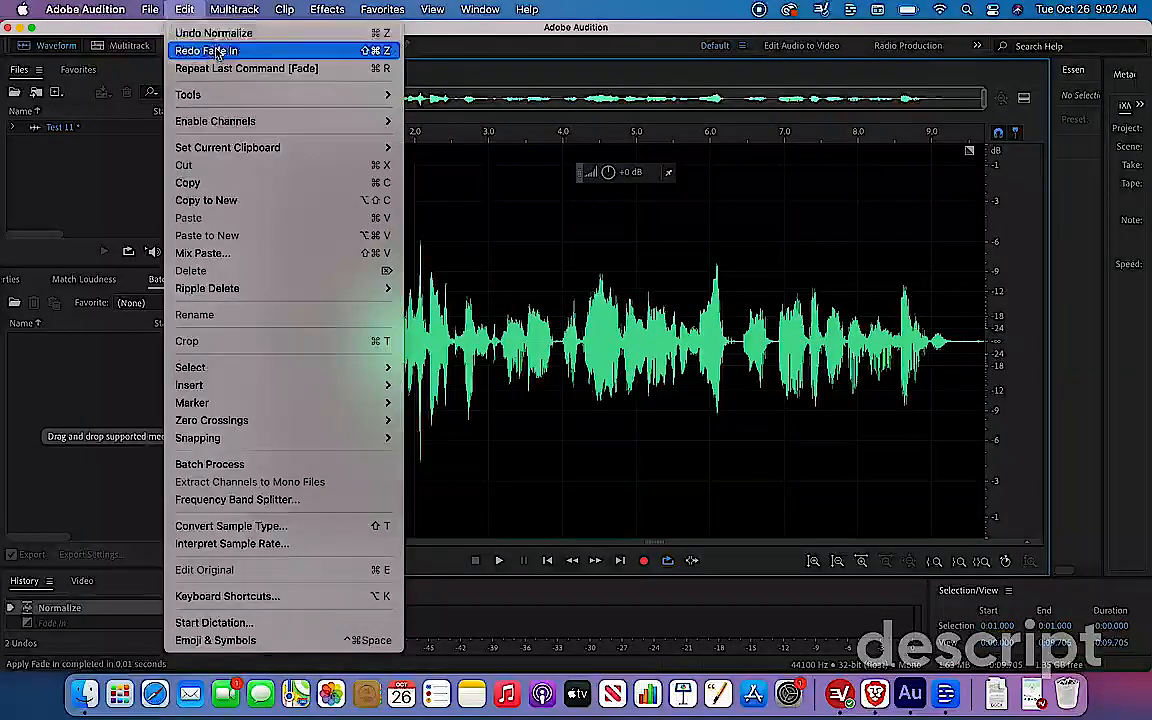
click(255, 52)
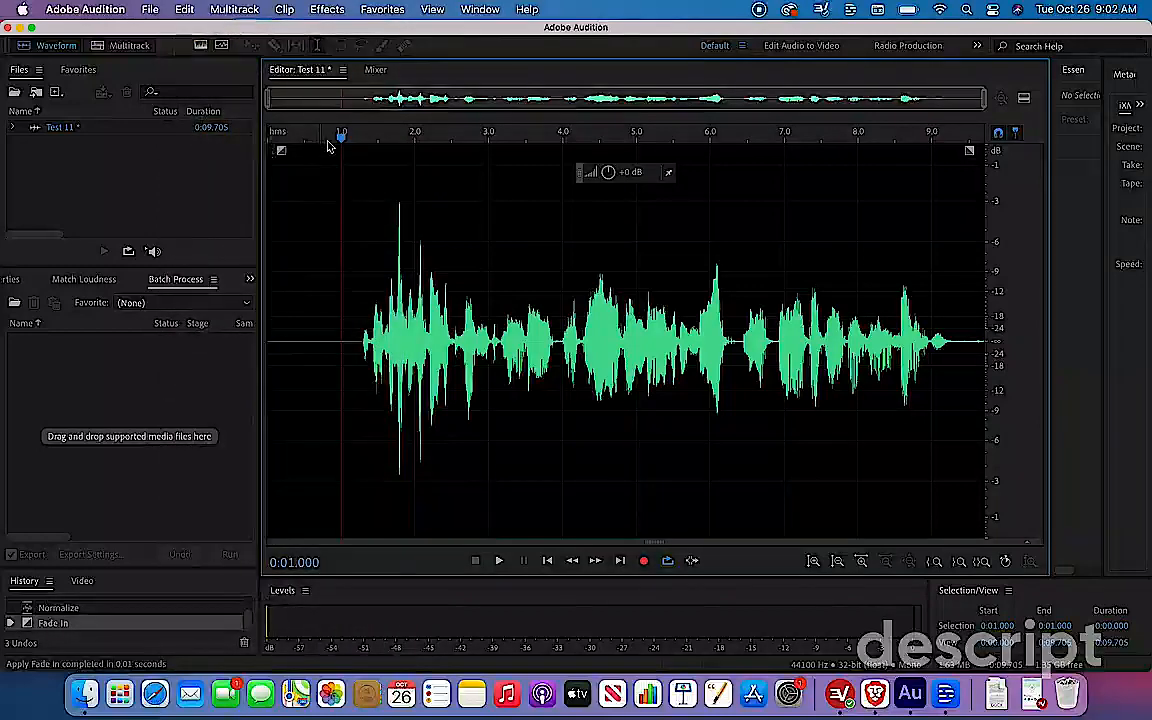
Step: Play the faded opening from about 0.44 seconds and stop partway through
drag(342, 140, 301, 141)
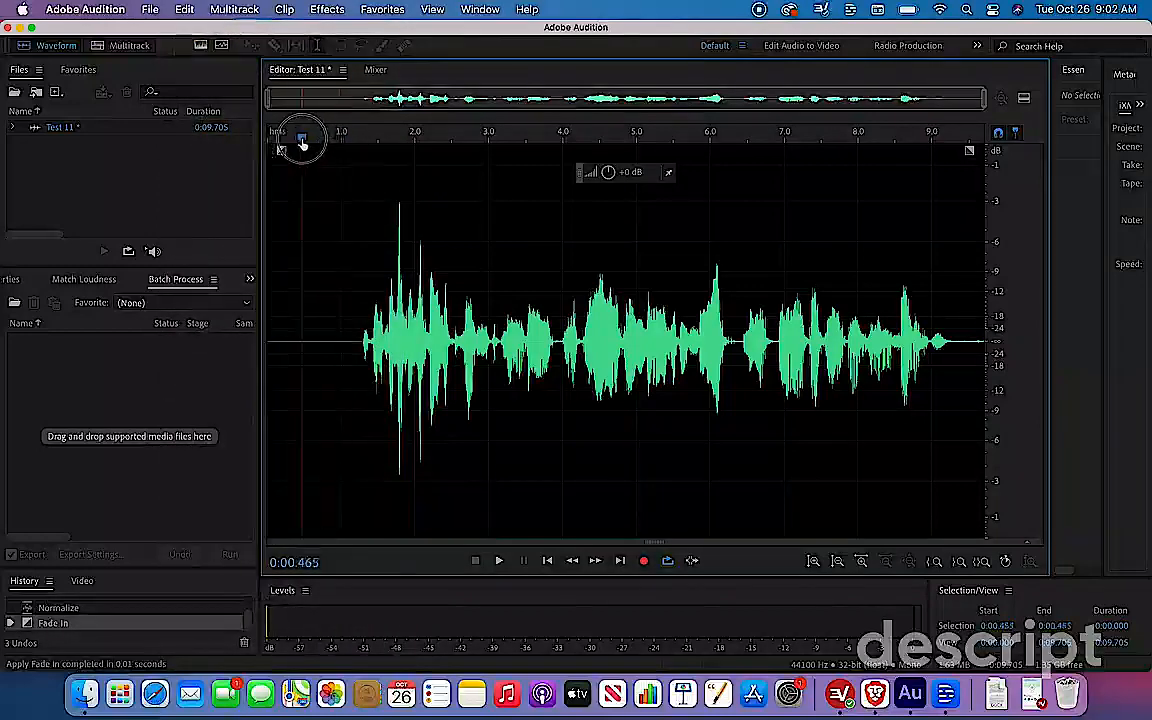
click(499, 563)
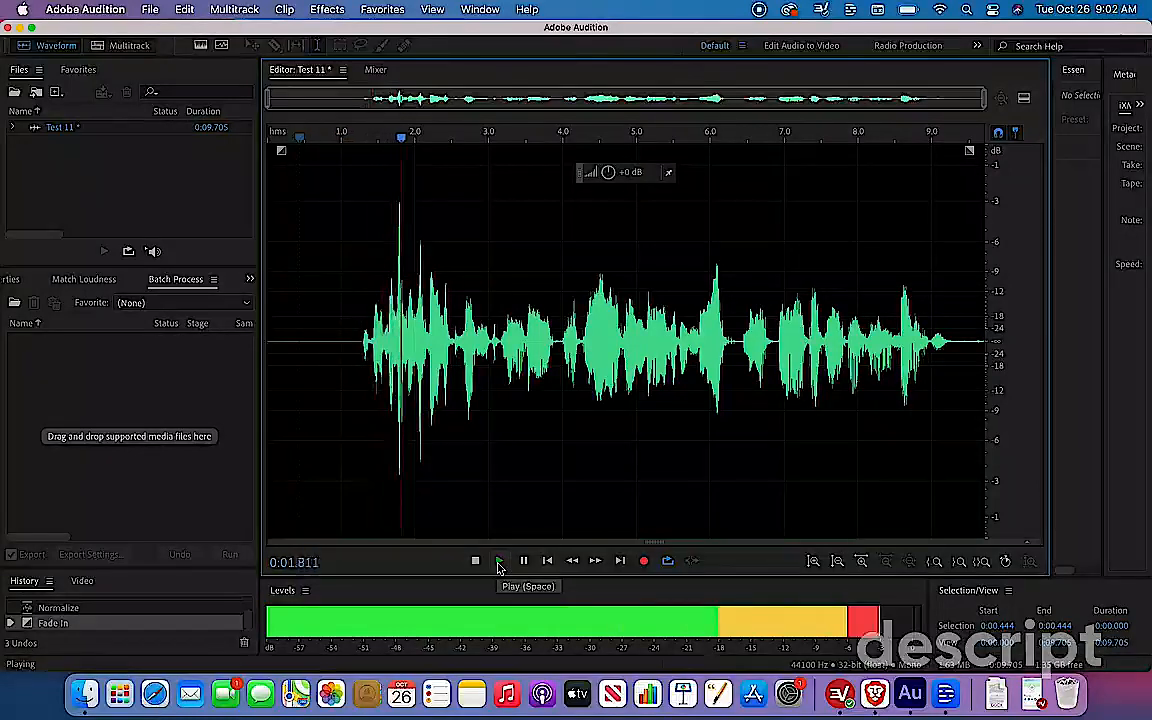
click(476, 560)
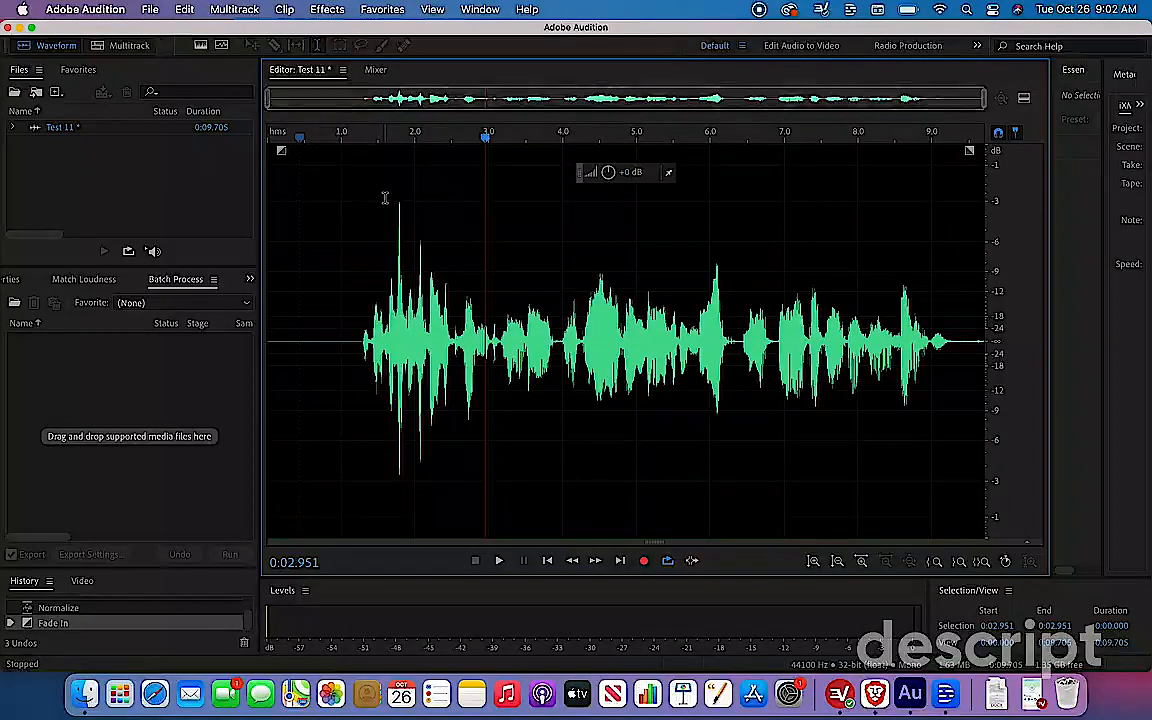
Step: Undo the short fade-in and try a longer one over the opening of the recording
click(184, 9)
click(198, 36)
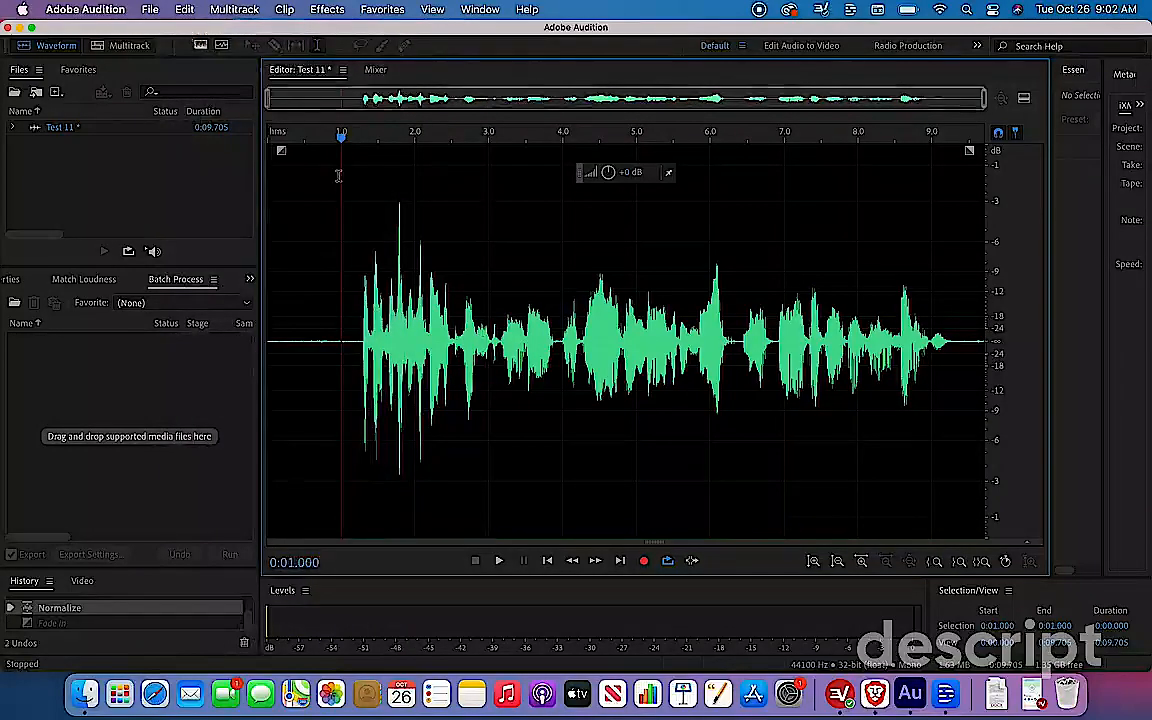
drag(281, 150, 465, 168)
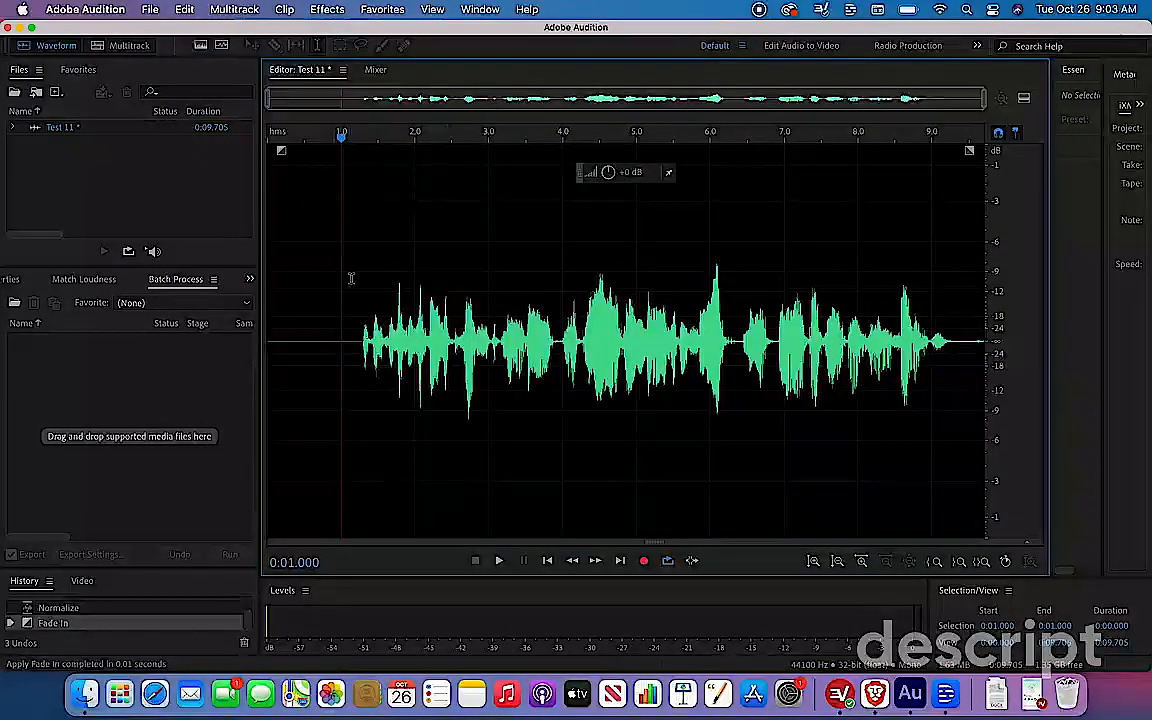
Step: Play the recording with the longer fade-in from 1 second, stop it, and undo that fade-in
click(499, 561)
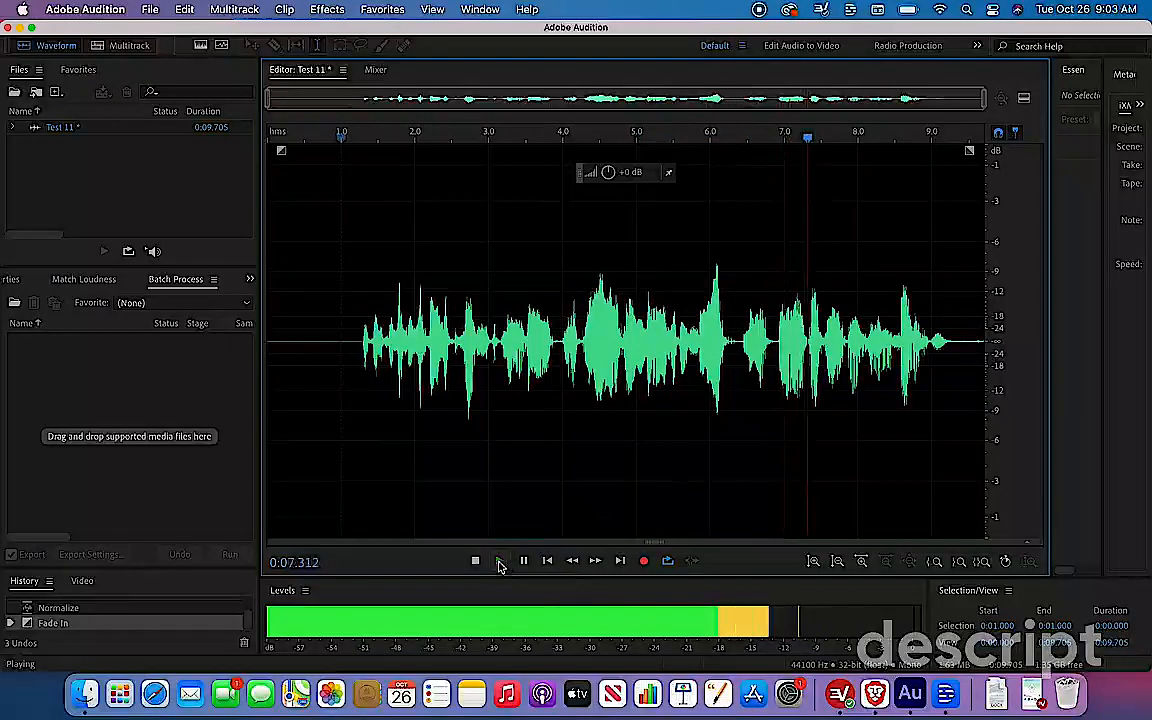
click(476, 560)
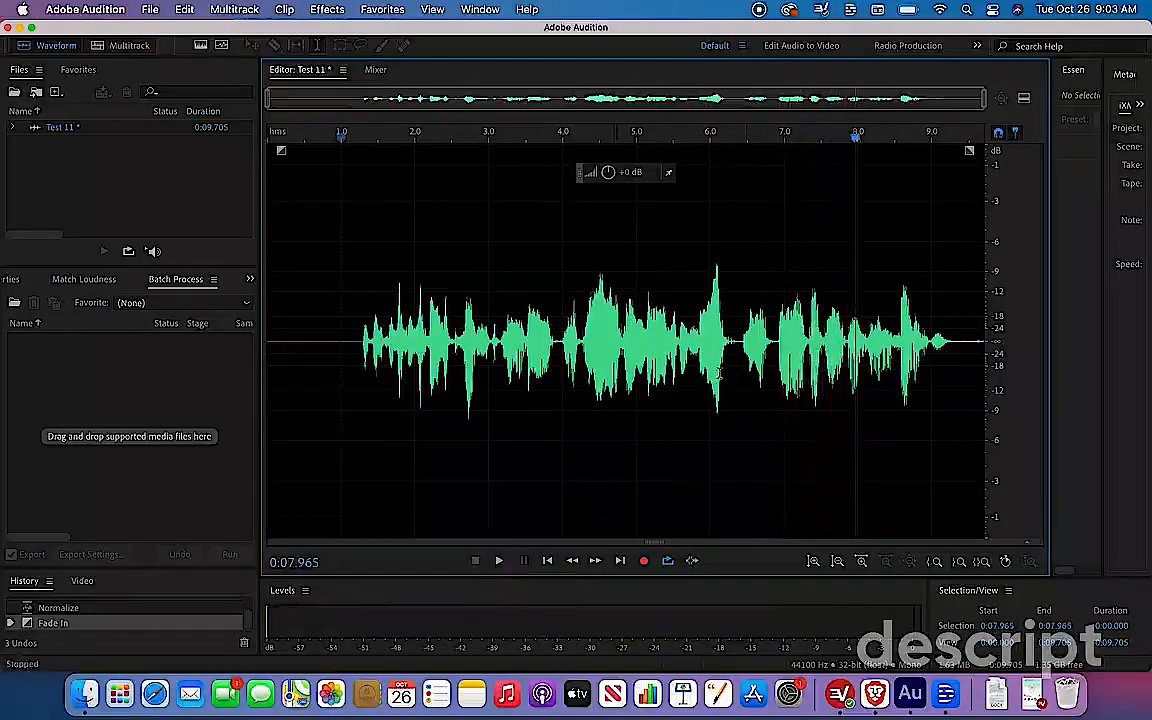
click(184, 10)
click(191, 36)
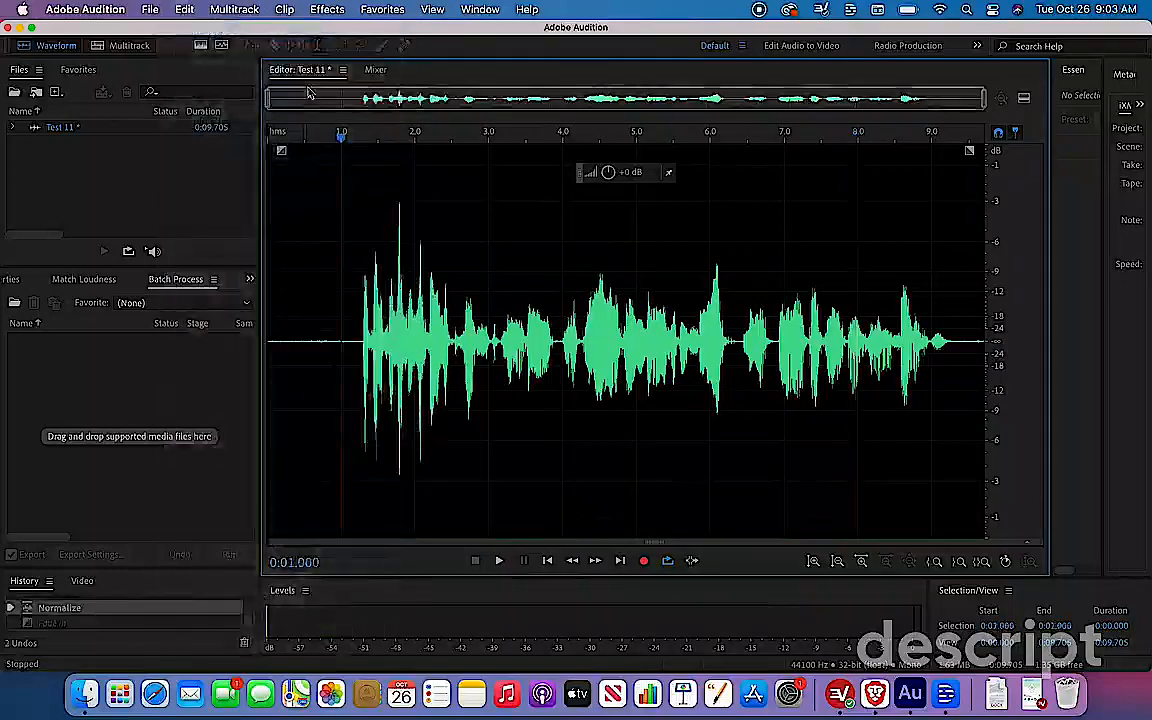
Step: Add a very short fade-out at the end of the recording
mouse_move(970, 152)
mouse_down()
mouse_move(931, 221)
mouse_move(807, 285)
mouse_move(884, 257)
mouse_move(872, 265)
mouse_move(882, 154)
mouse_move(920, 157)
mouse_move(912, 182)
mouse_move(890, 175)
mouse_move(895, 237)
mouse_move(916, 268)
mouse_move(885, 273)
mouse_move(903, 264)
mouse_move(892, 292)
mouse_move(959, 96)
mouse_move(929, 141)
mouse_move(956, 117)
mouse_move(948, 148)
mouse_move(987, 132)
mouse_move(948, 135)
mouse_move(931, 160)
mouse_move(949, 149)
mouse_move(898, 165)
mouse_move(972, 291)
mouse_move(926, 294)
mouse_move(915, 256)
mouse_move(885, 279)
mouse_move(905, 273)
mouse_move(892, 277)
mouse_move(921, 288)
mouse_move(938, 170)
mouse_move(928, 149)
mouse_move(882, 149)
mouse_move(950, 148)
mouse_up()
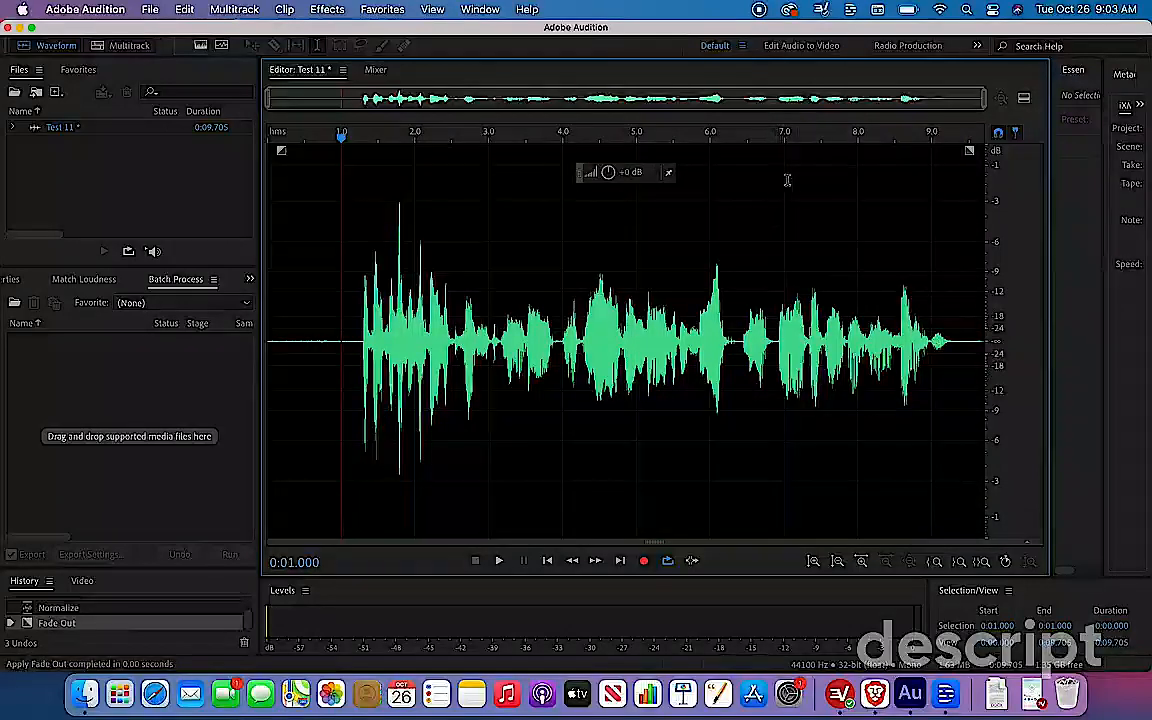
Step: Try a longer fade-out starting just before 8 seconds, play it from 6 seconds to hear the ending, and undo it
mouse_move(969, 152)
mouse_down()
mouse_move(854, 206)
mouse_move(851, 150)
mouse_up()
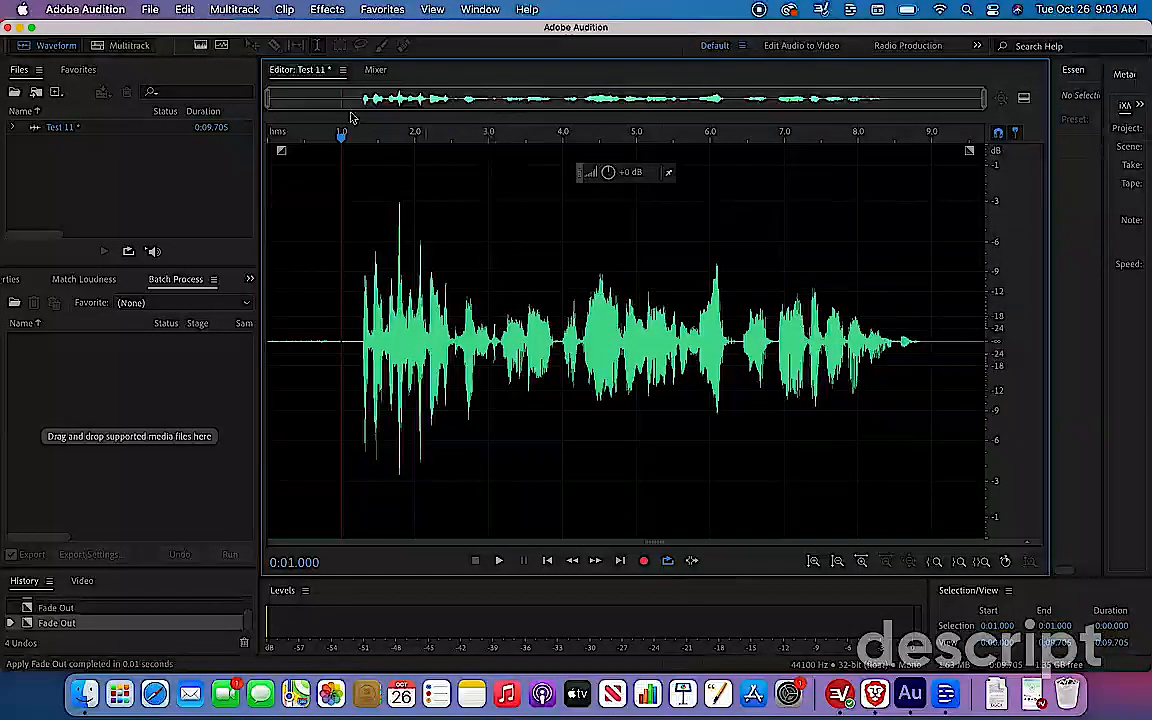
click(709, 302)
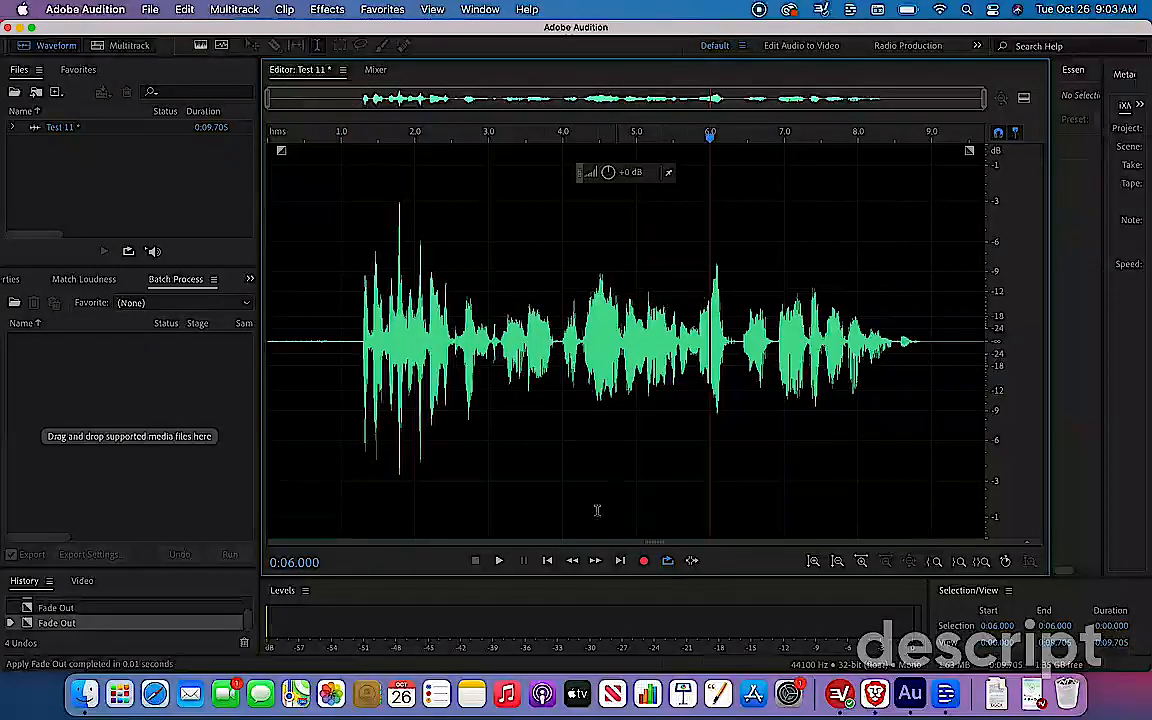
click(499, 562)
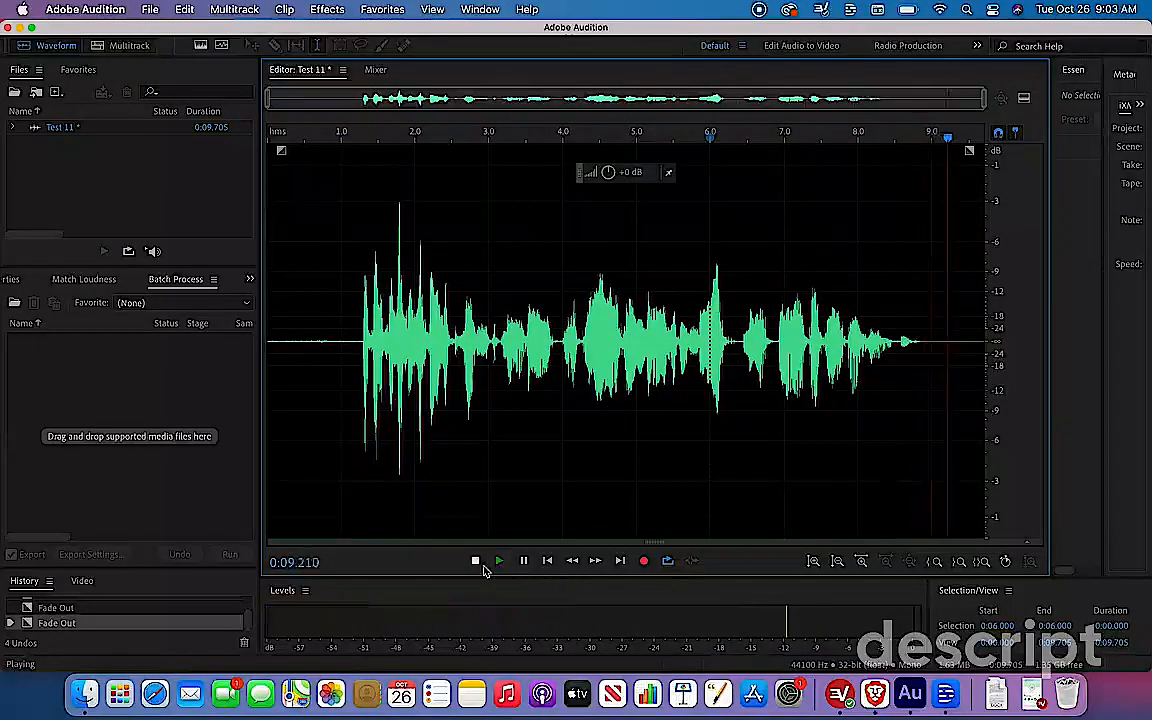
click(478, 563)
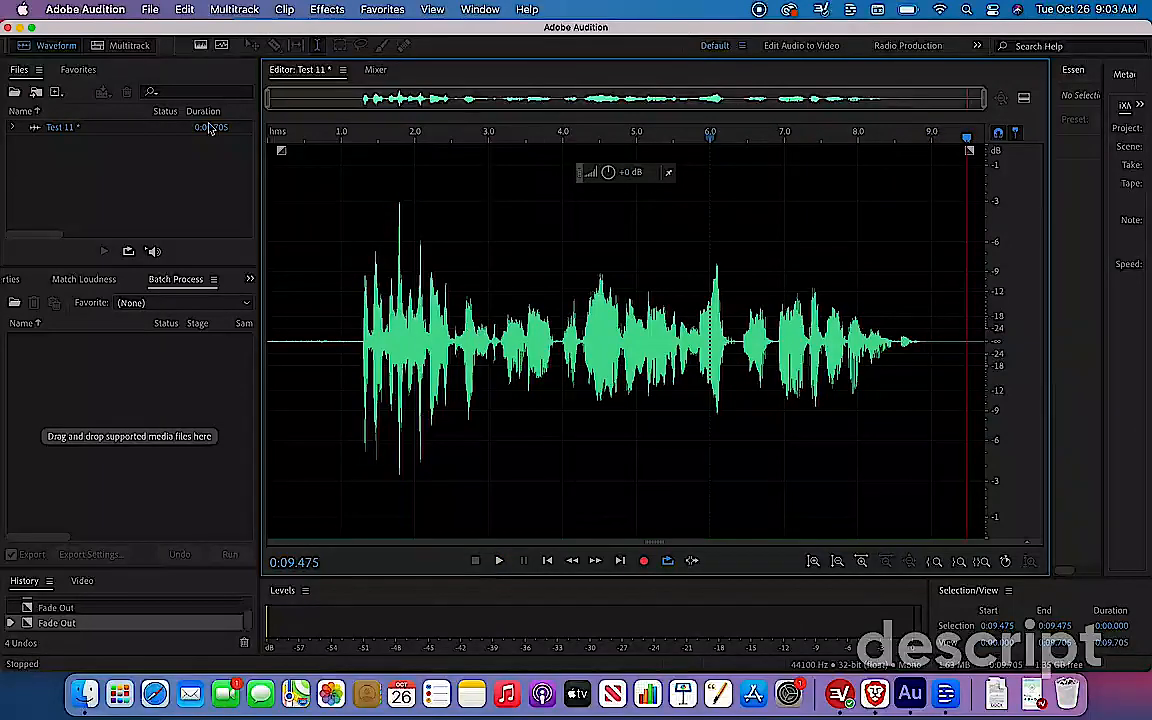
click(185, 9)
click(190, 31)
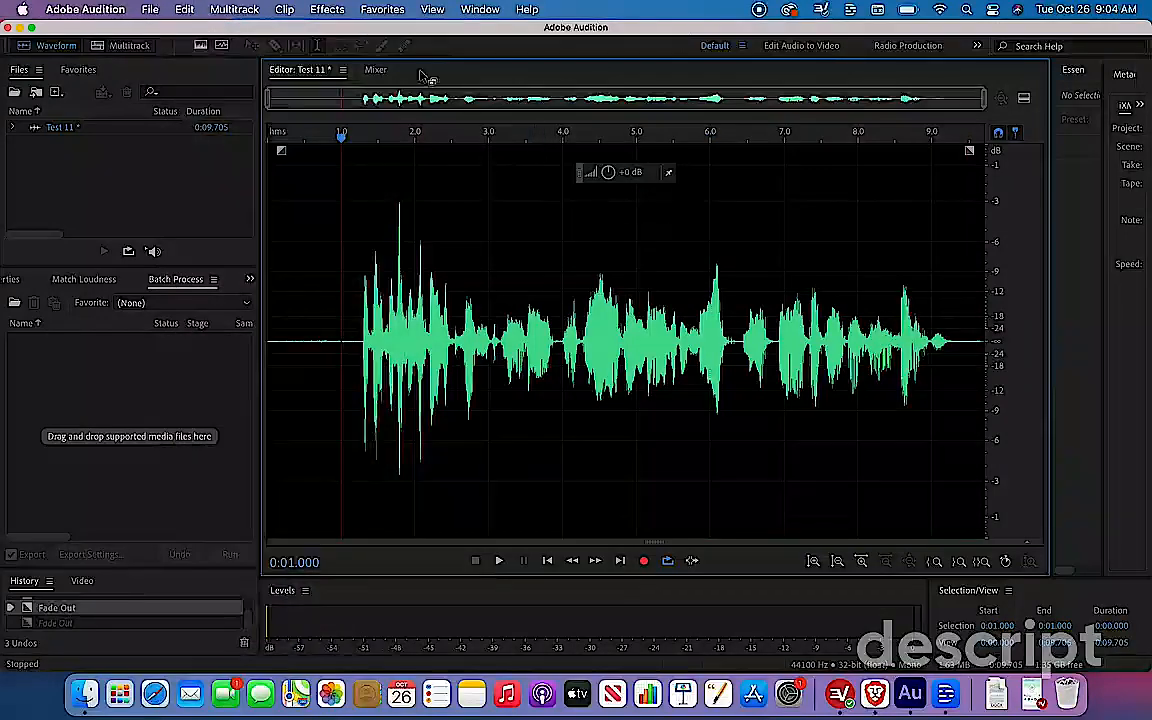
Step: Try the Fade Out favorite on the range from 6.250 seconds to the end of the recording, and undo it
drag(729, 212, 1003, 249)
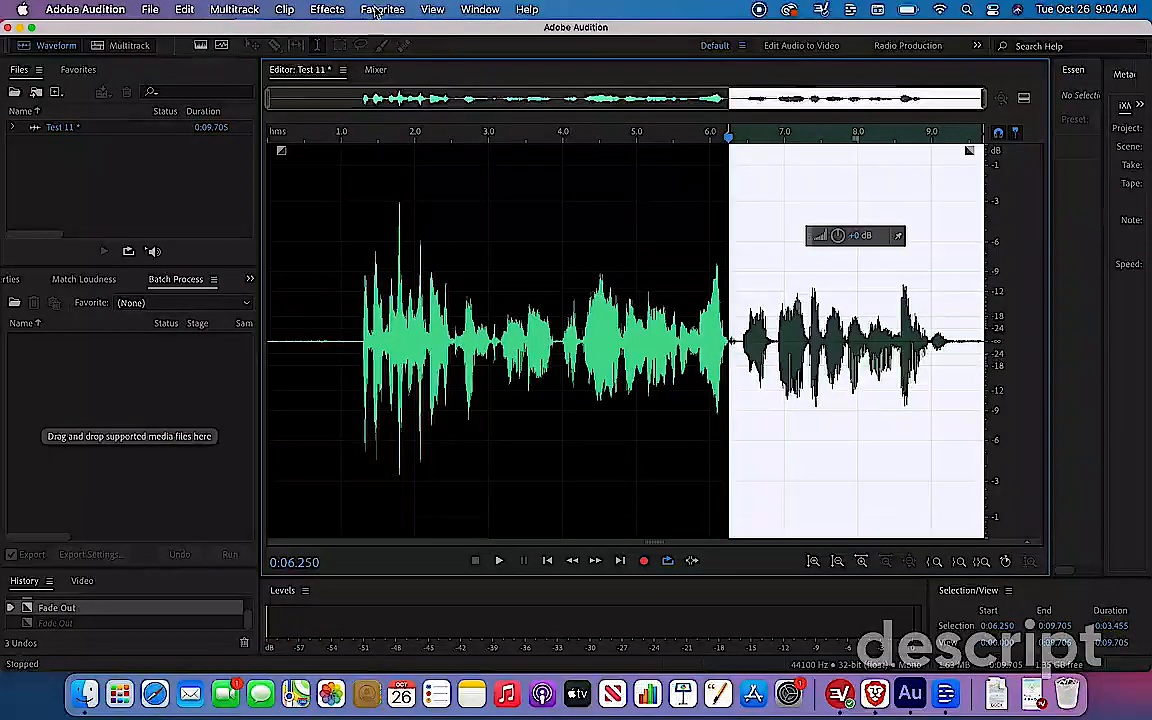
click(338, 12)
mouse_move(393, 268)
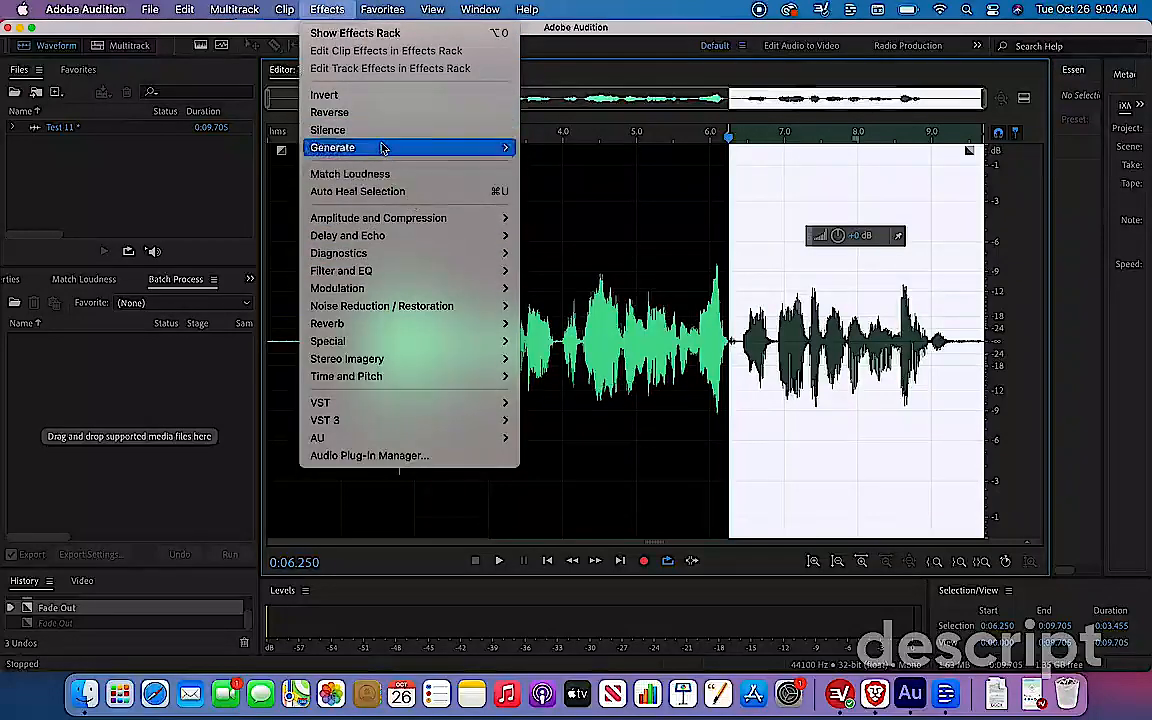
mouse_move(382, 10)
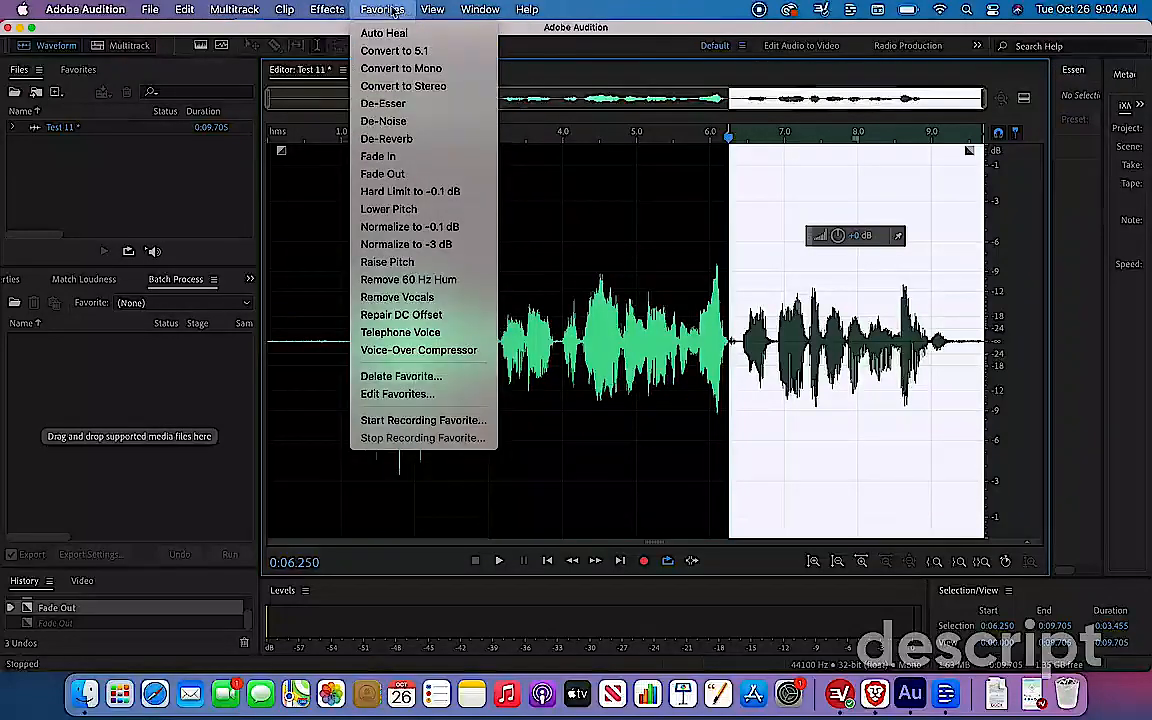
click(412, 175)
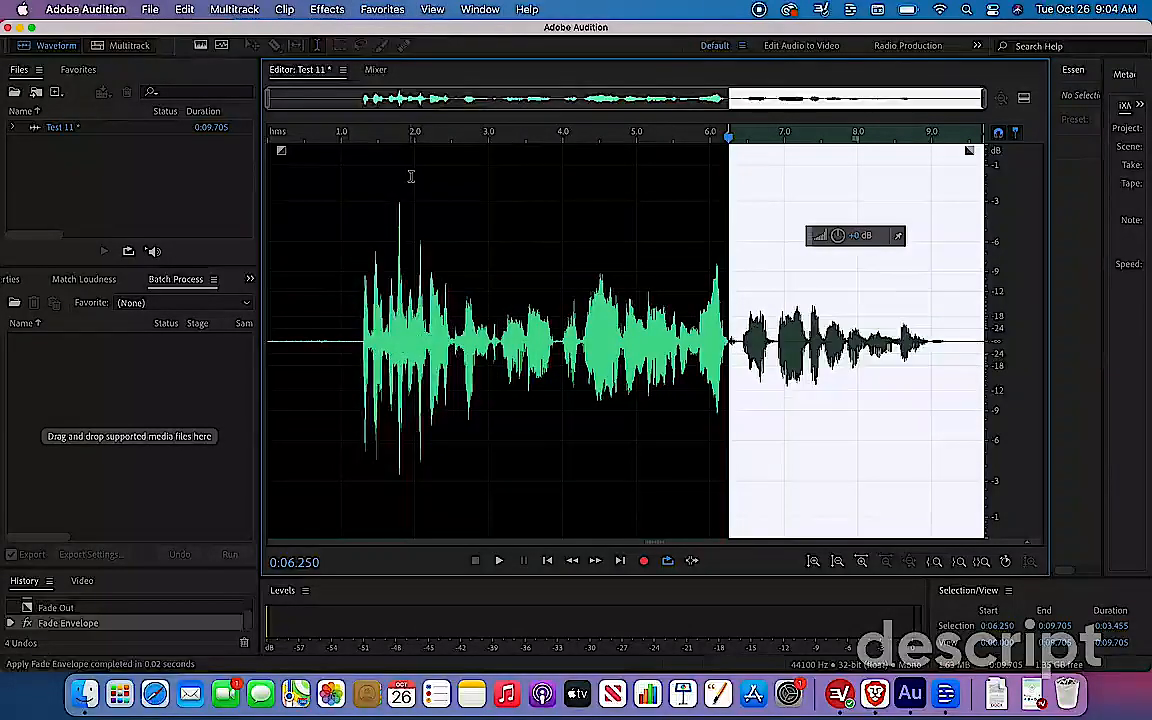
click(691, 241)
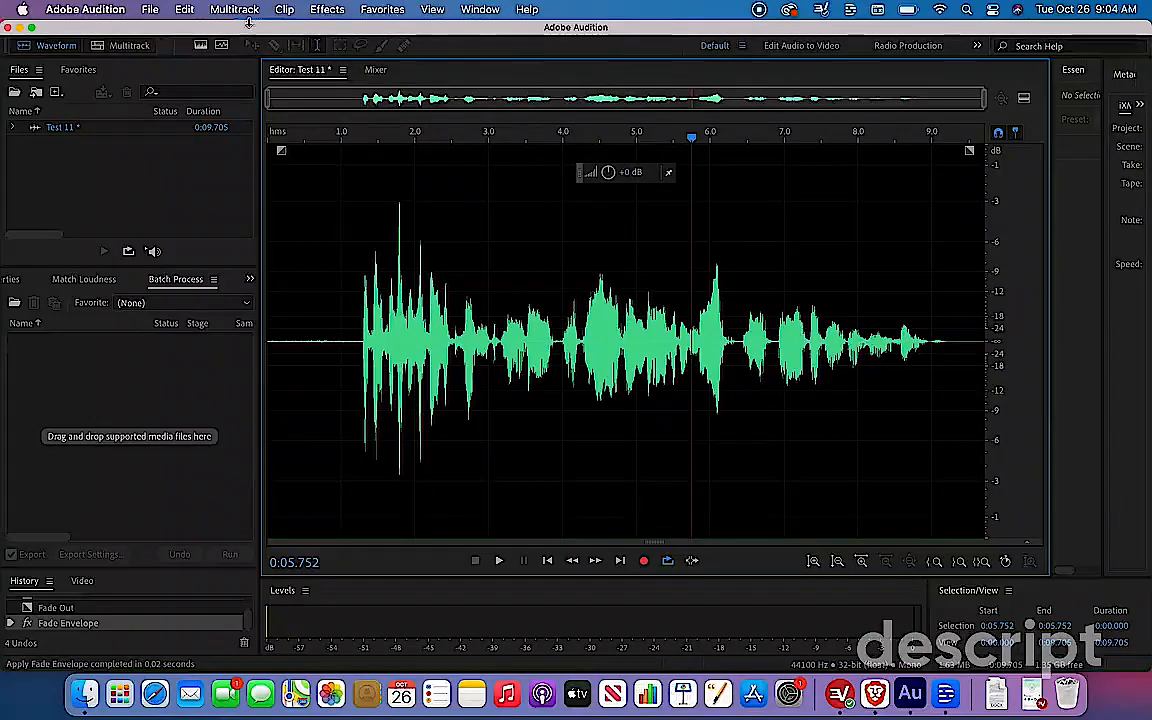
click(185, 10)
click(205, 31)
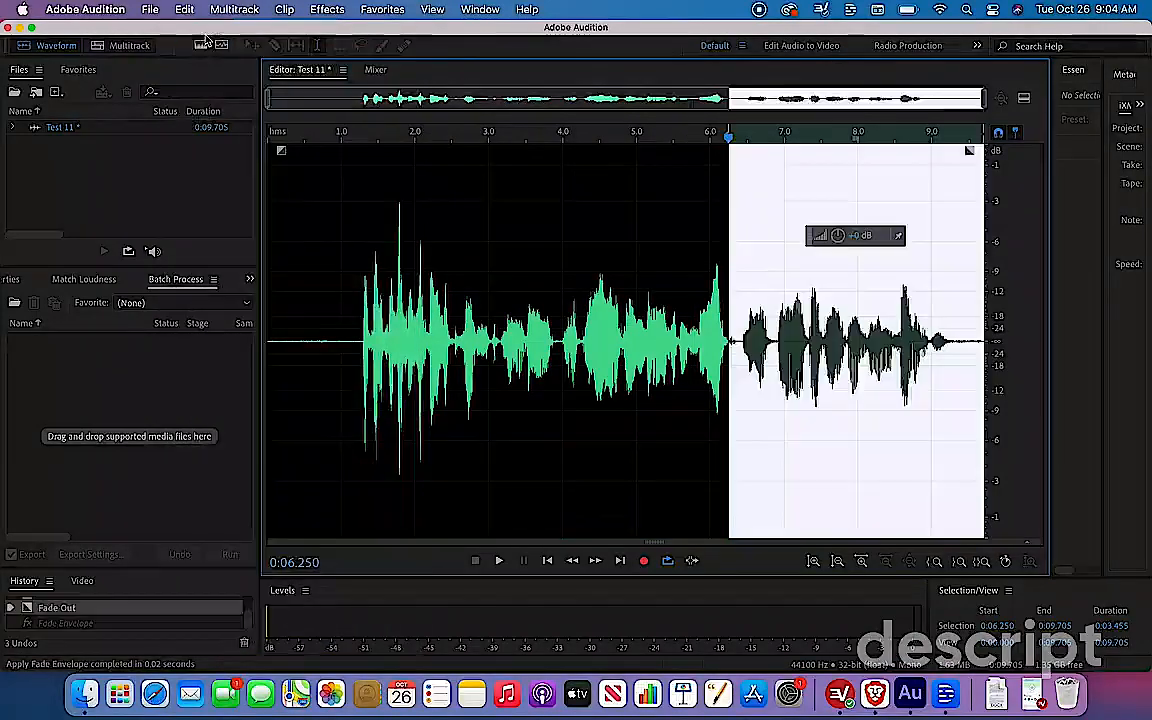
Step: Select the entire recording and apply the Telephone Voice favorite to it
click(359, 179)
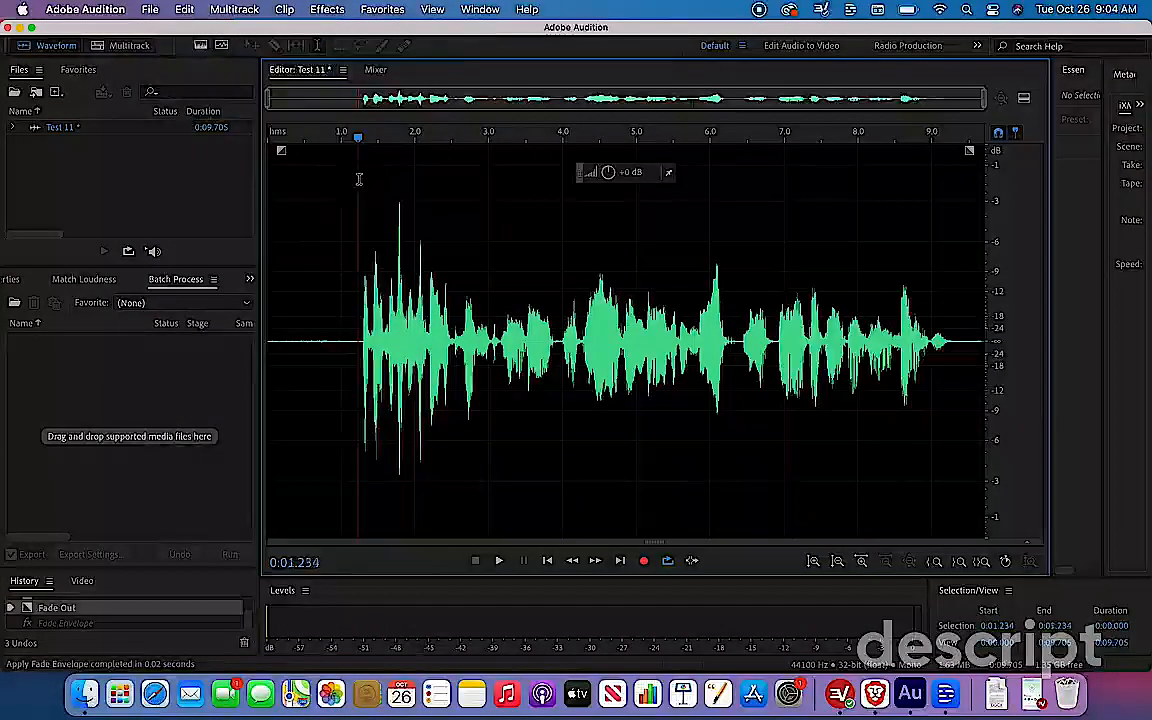
key(super+a)
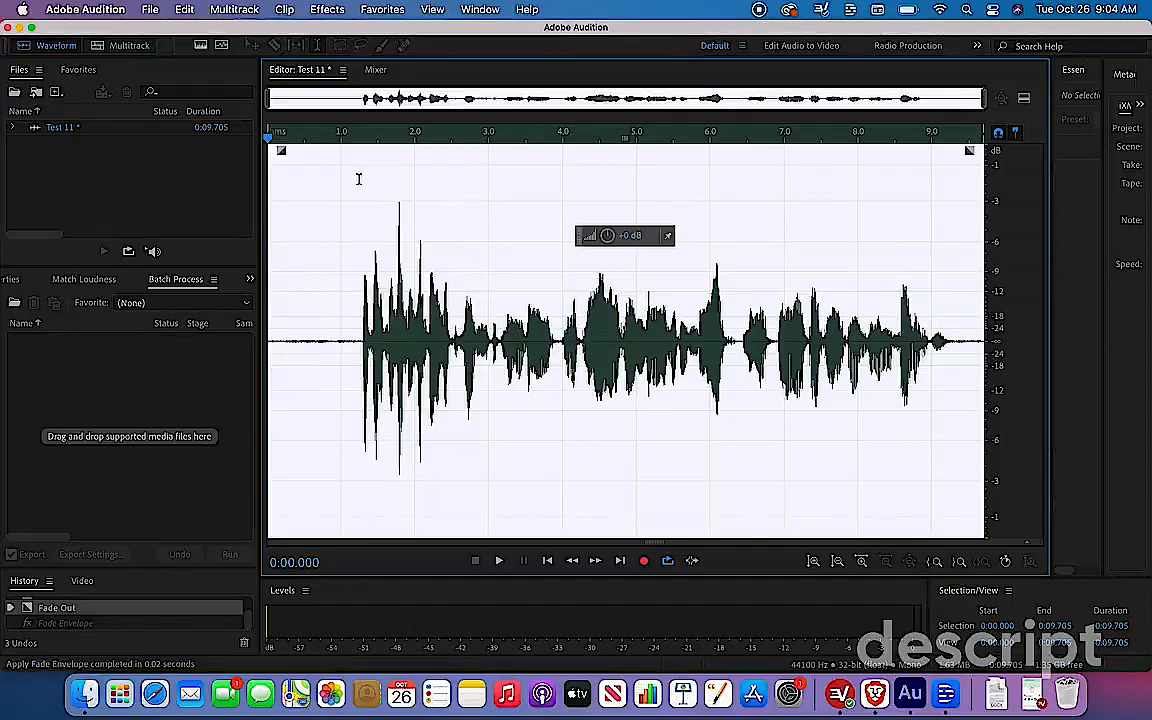
click(381, 12)
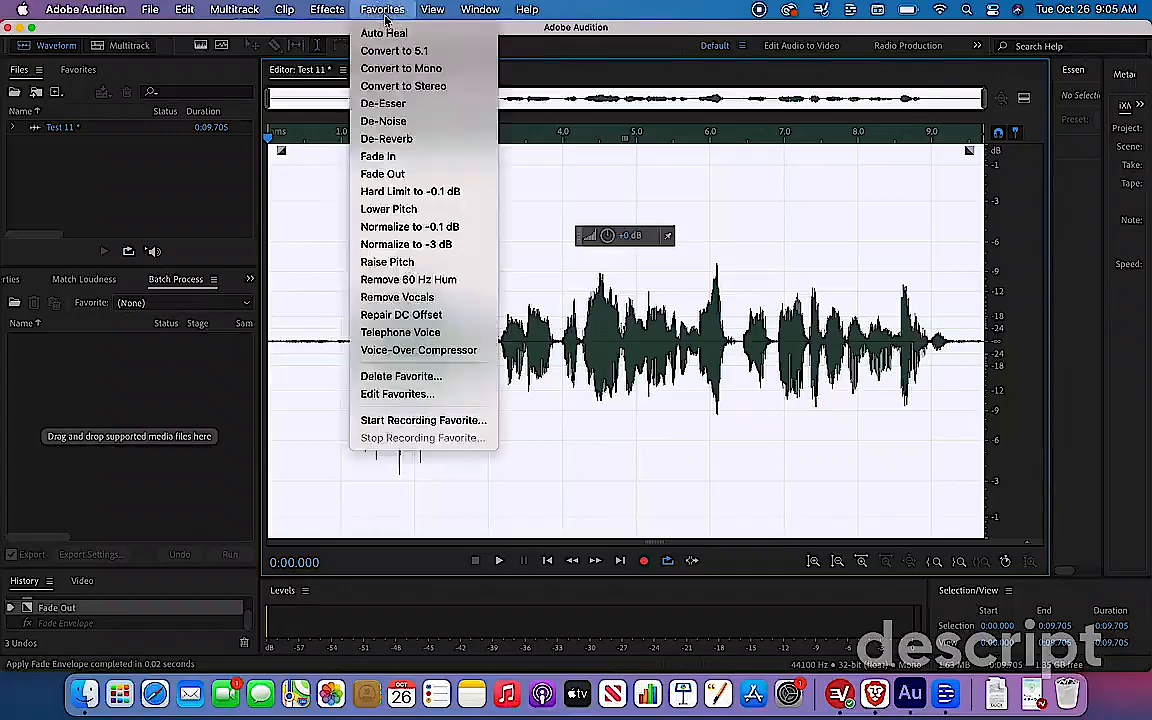
click(425, 334)
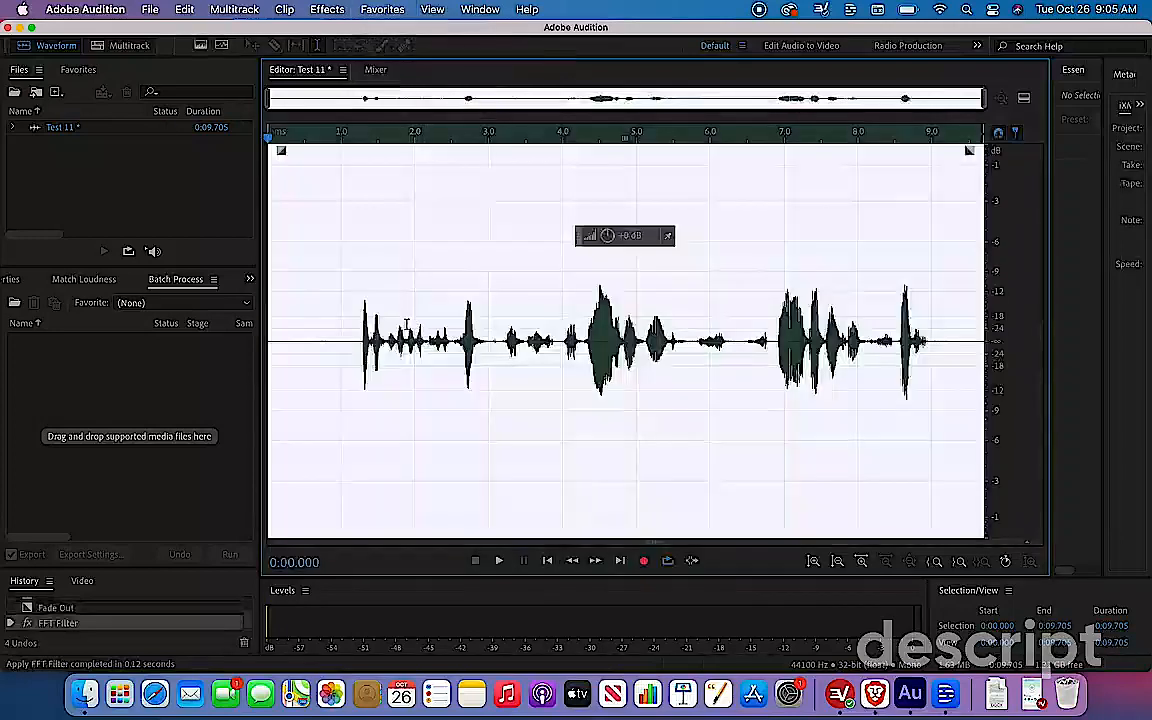
Step: Play the telephone-voice version from about 0.41 seconds and stop the playback
click(297, 240)
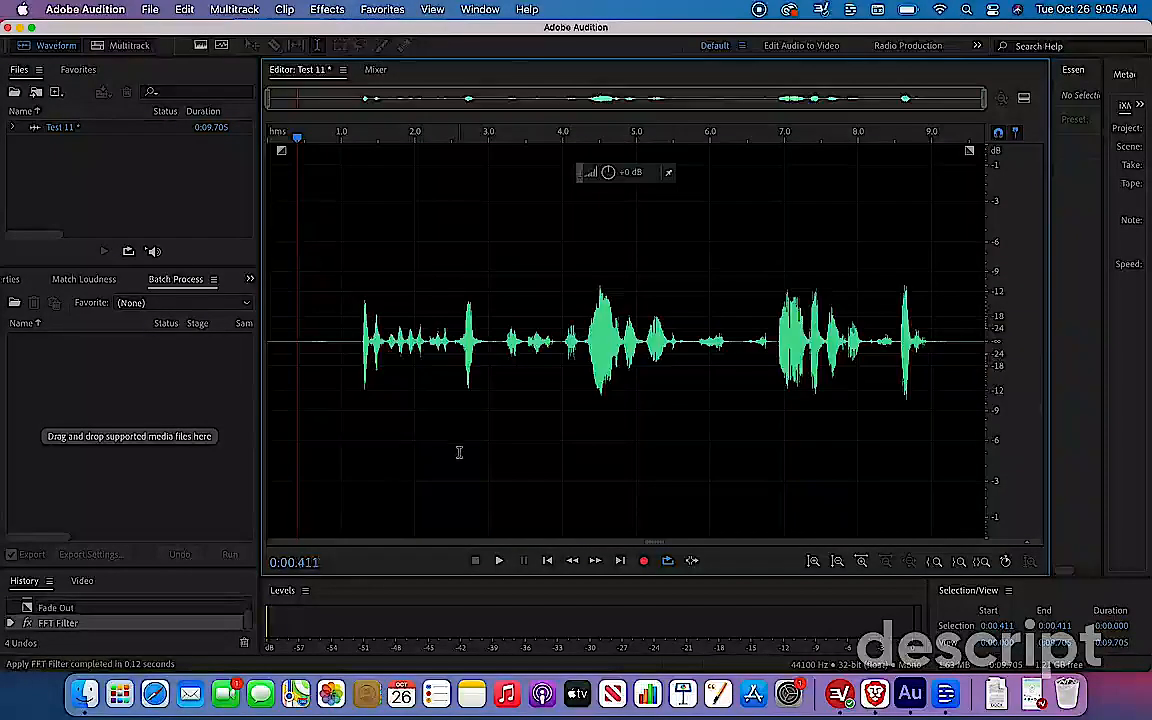
click(499, 561)
key(XF86AudioRaiseVolume)
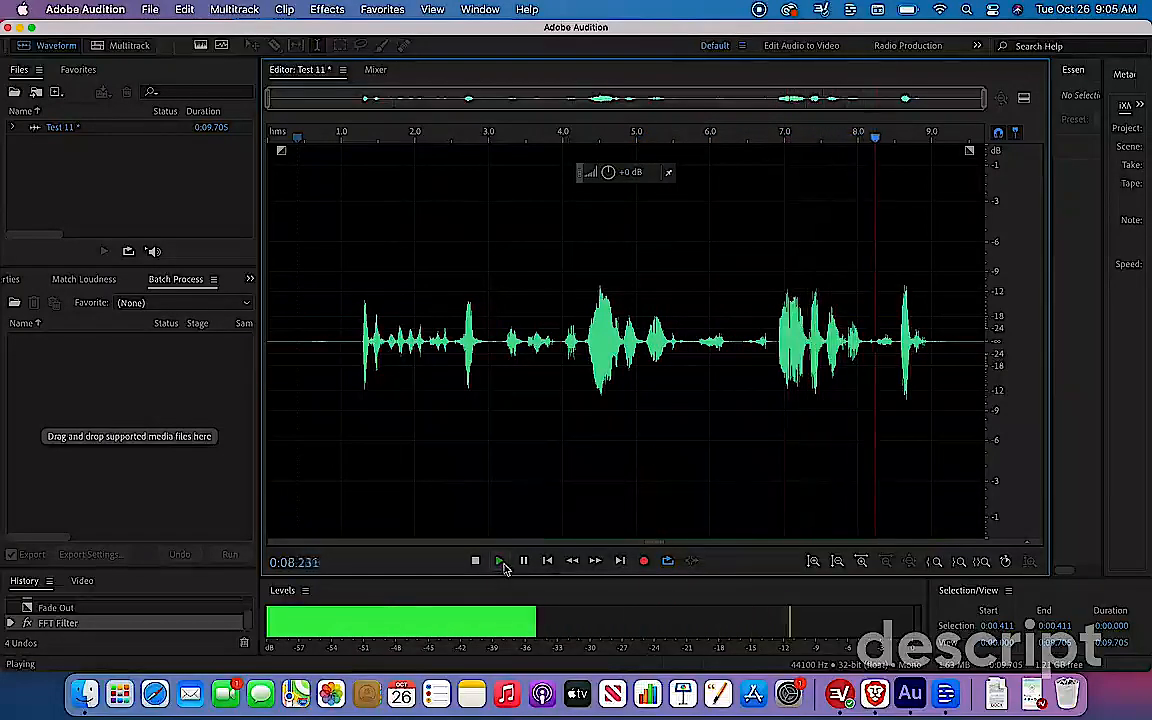
click(476, 561)
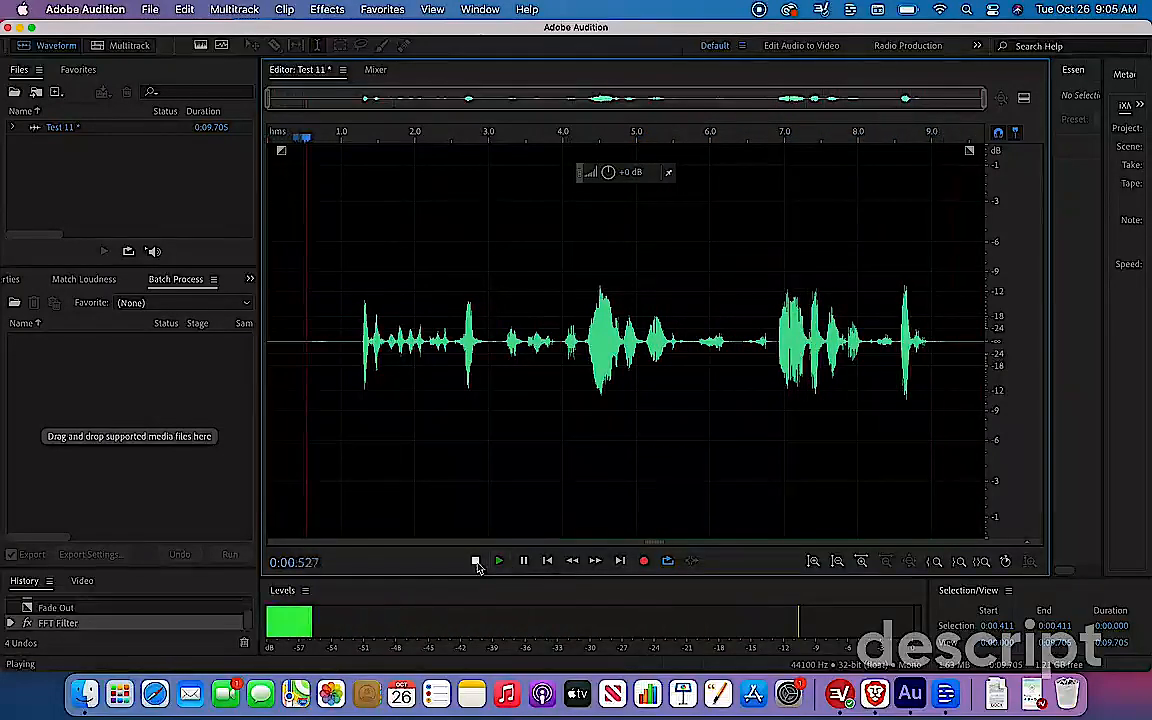
click(476, 561)
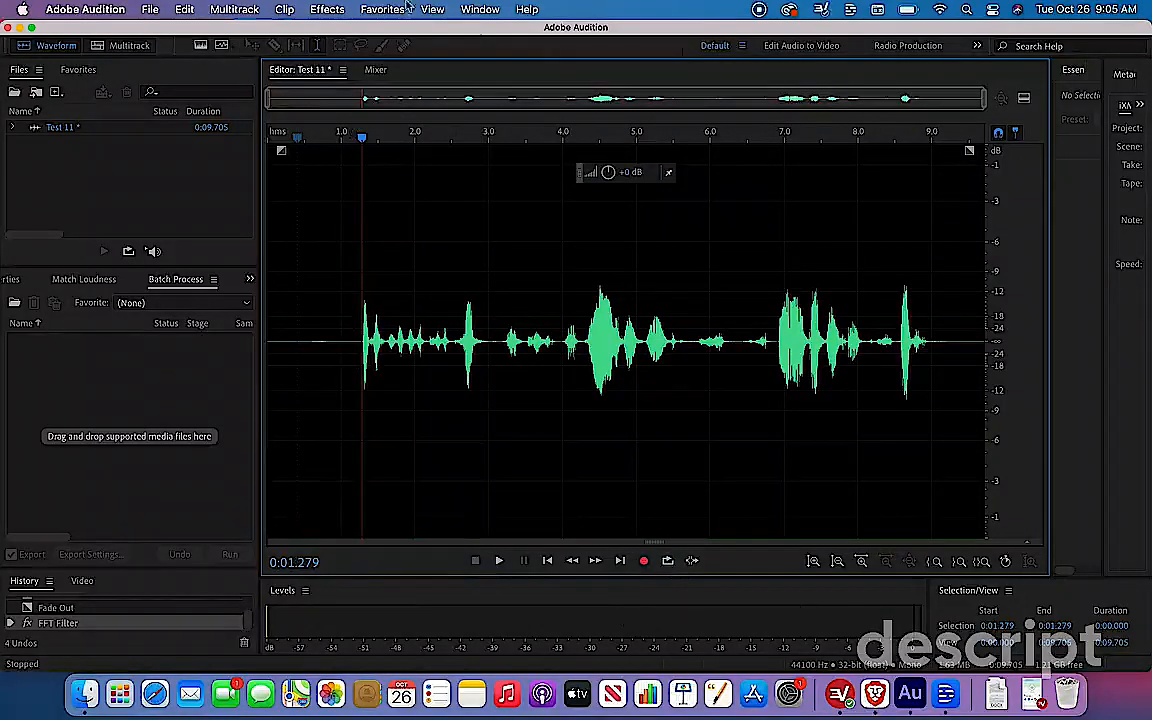
Step: Search the application's help for "denoi" to locate the DeNoise effect, and close the search
click(481, 9)
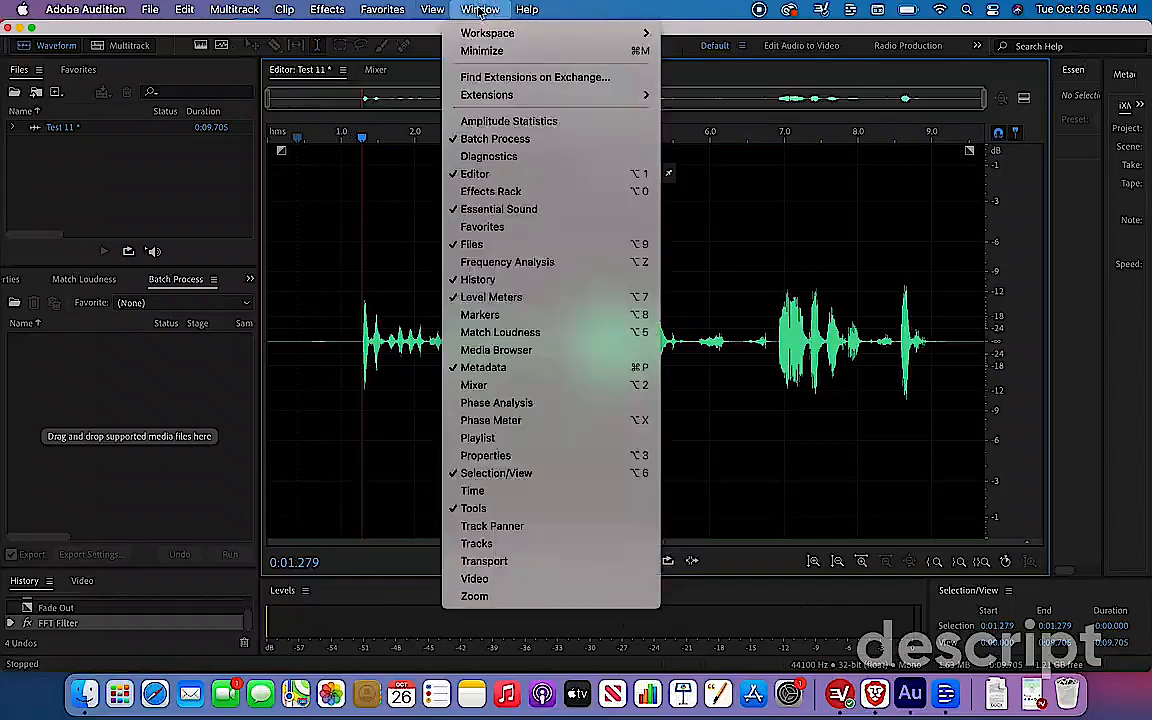
mouse_move(528, 10)
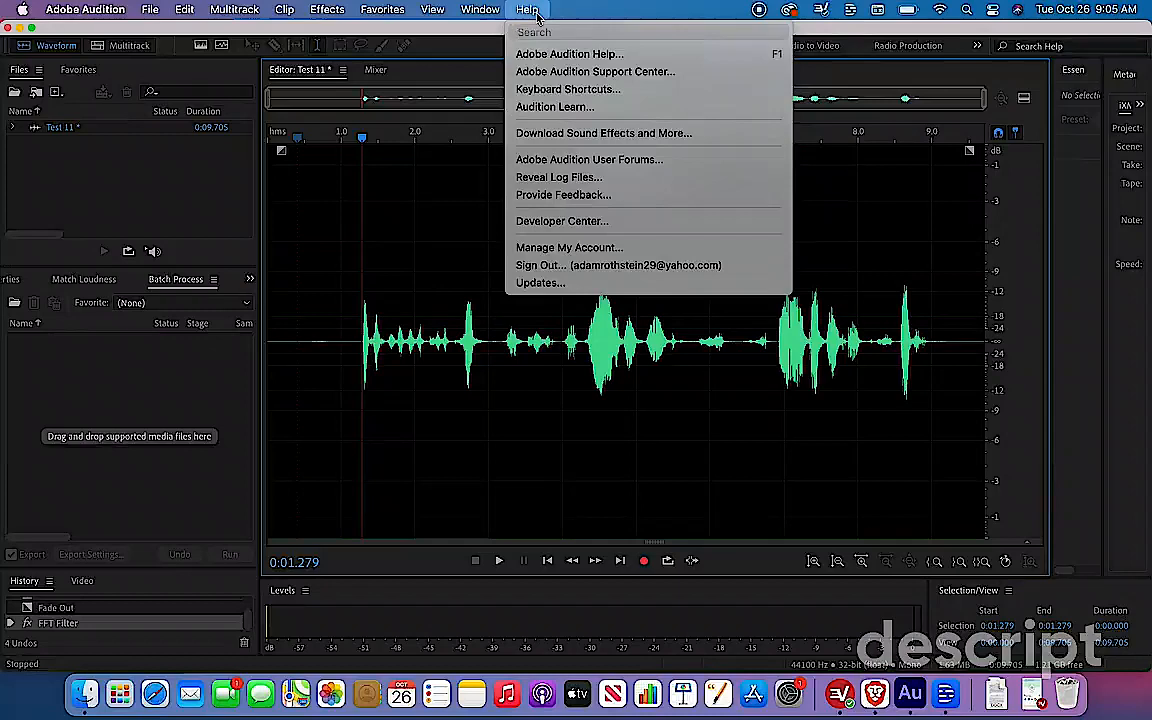
text(den)
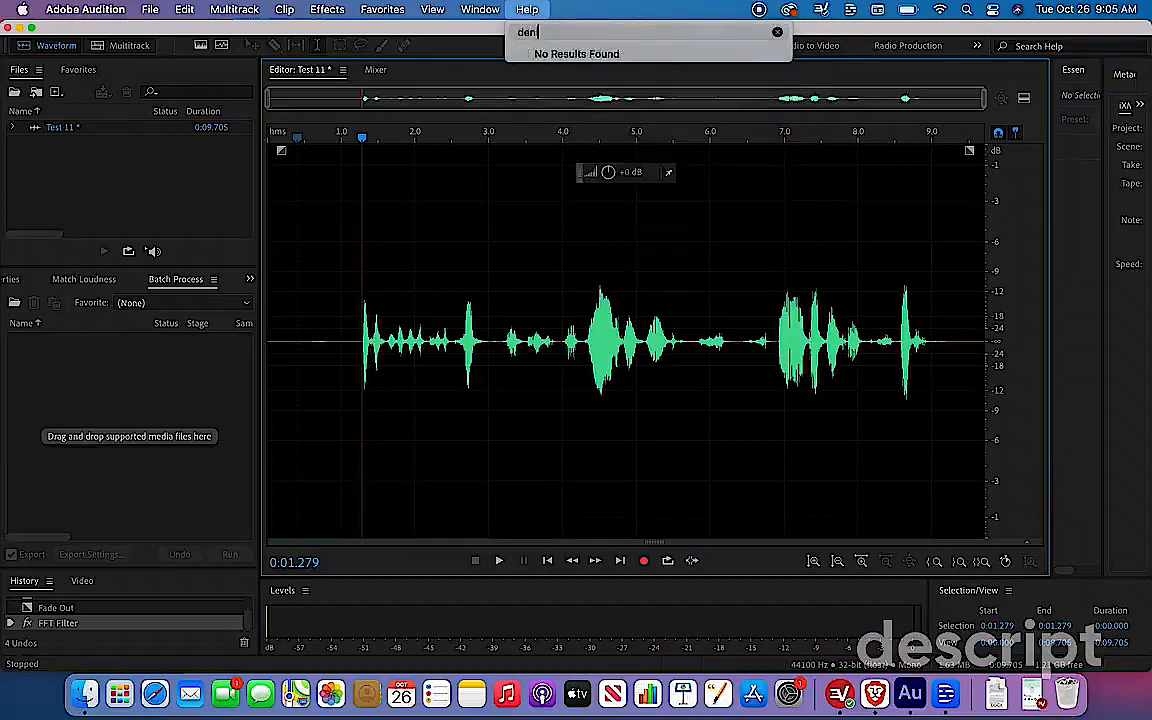
text(oi)
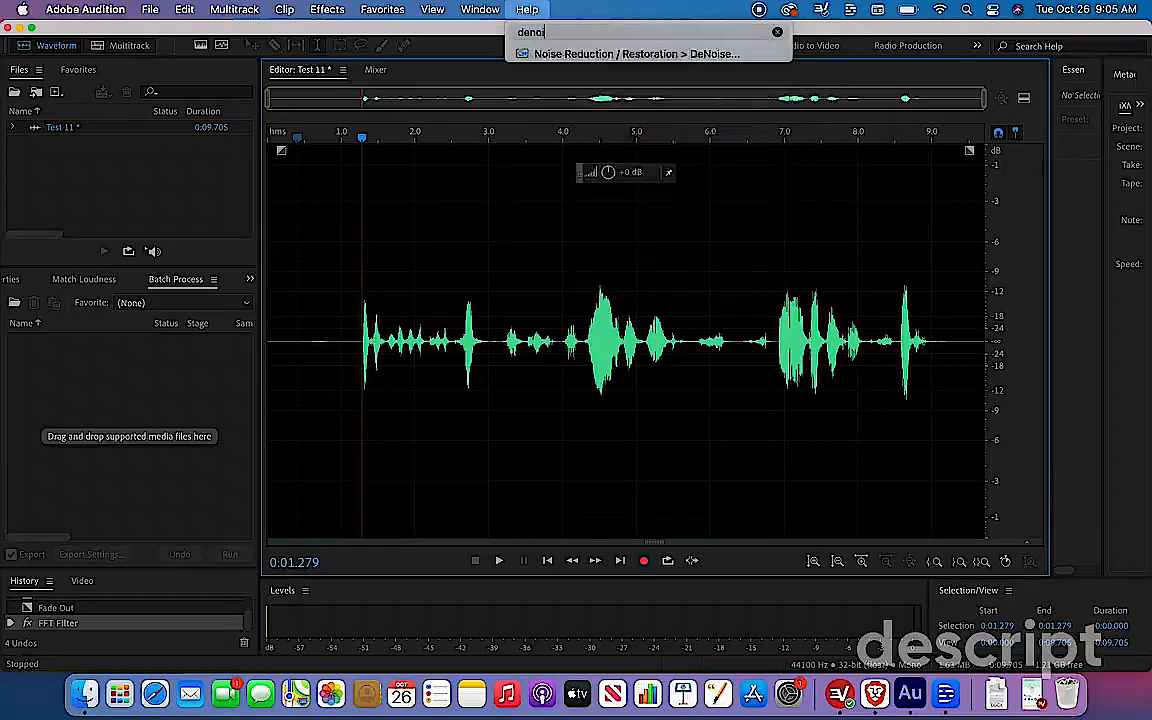
mouse_move(615, 55)
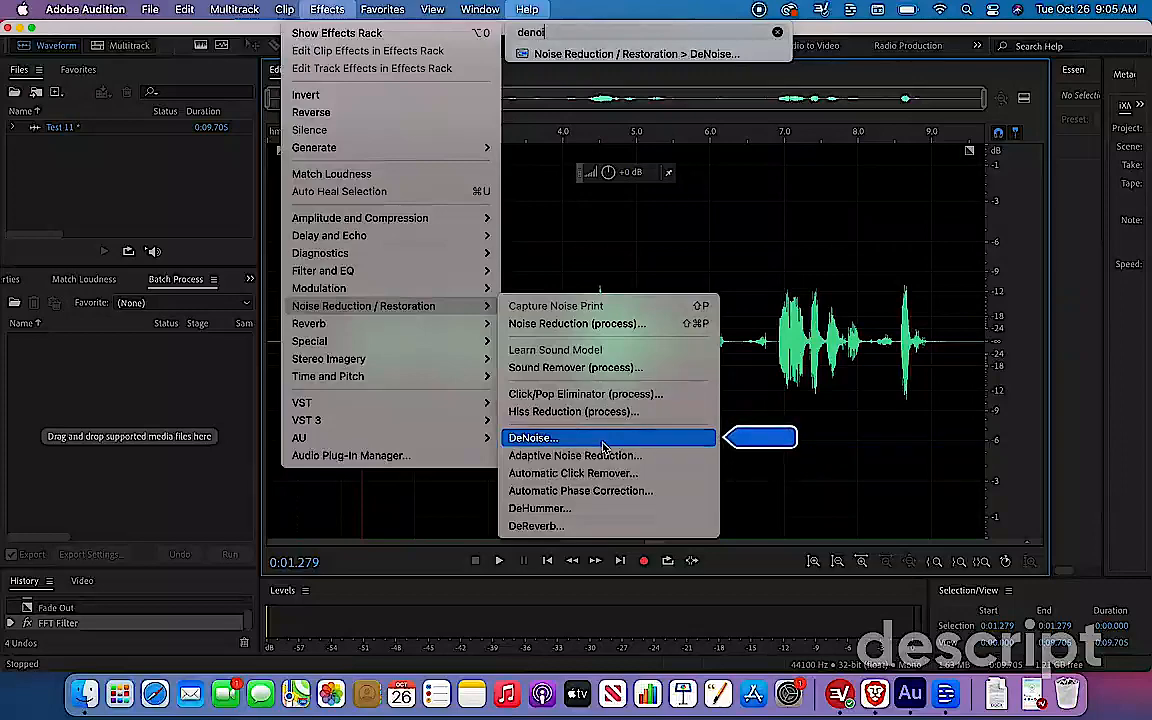
click(722, 234)
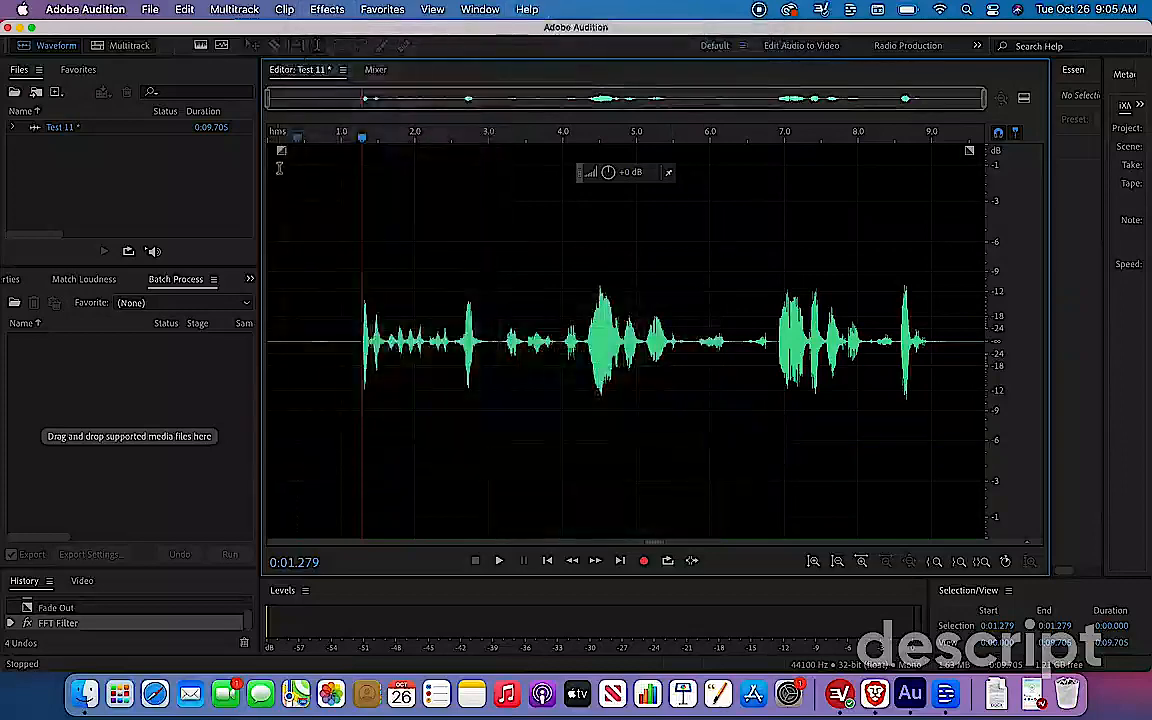
Step: Select the whole recording and undo the Telephone Voice filter
drag(272, 166, 1018, 275)
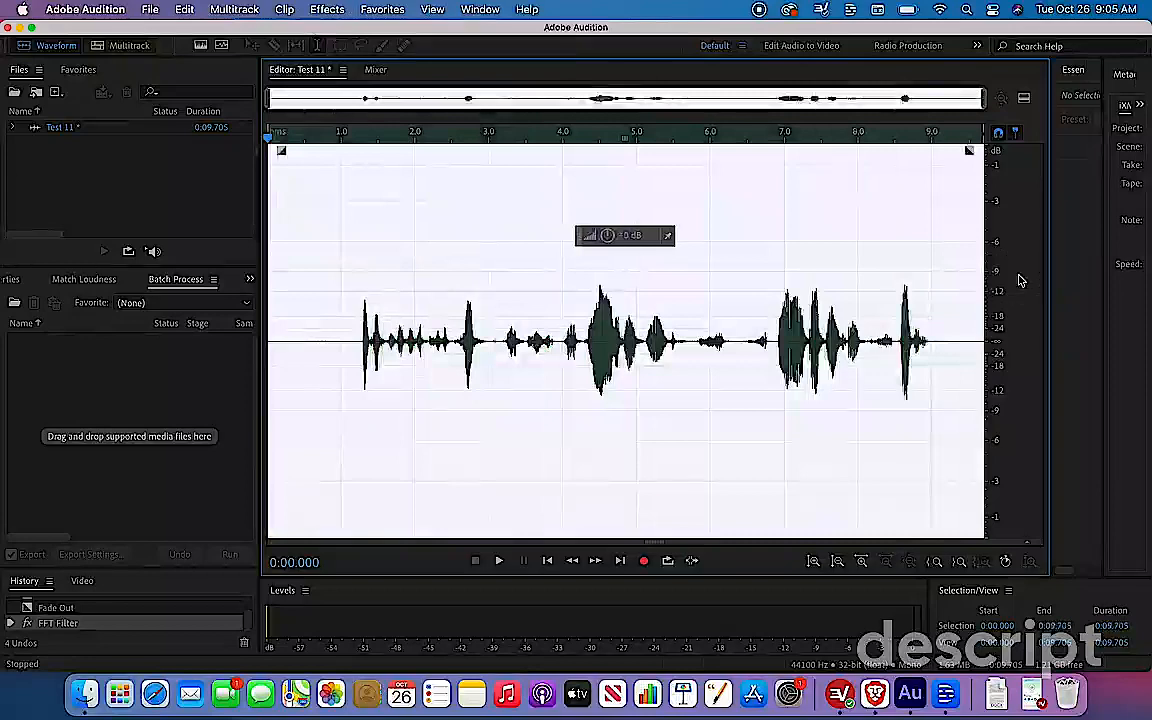
click(178, 11)
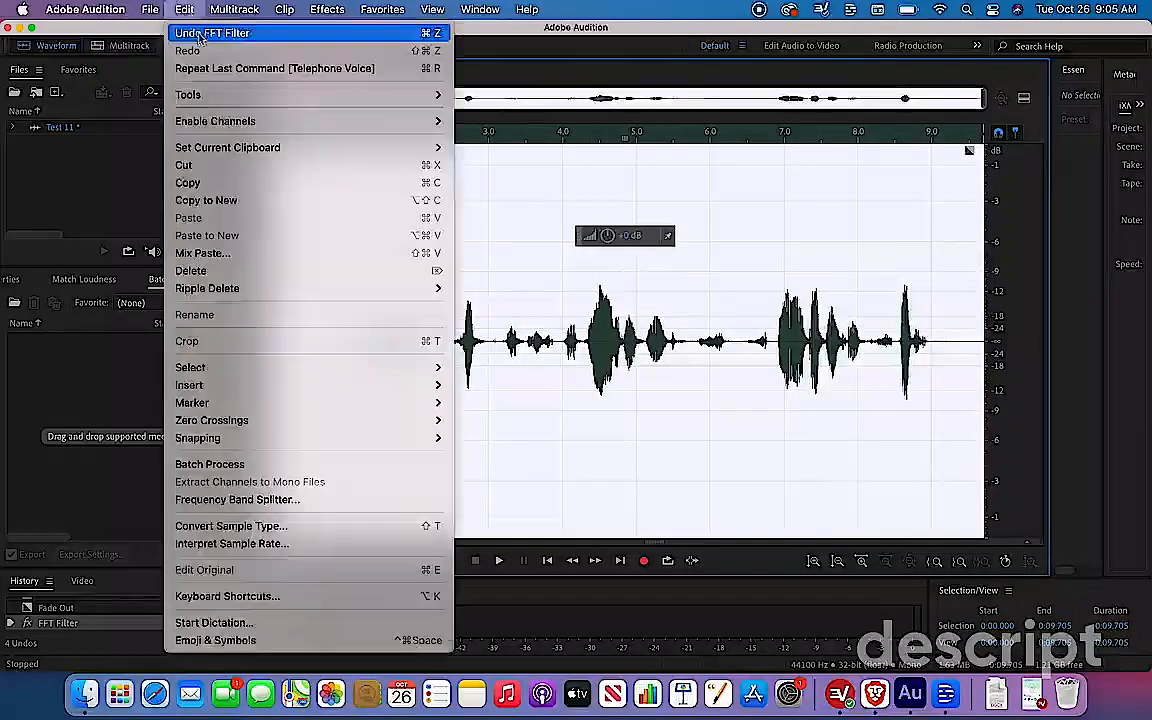
click(201, 36)
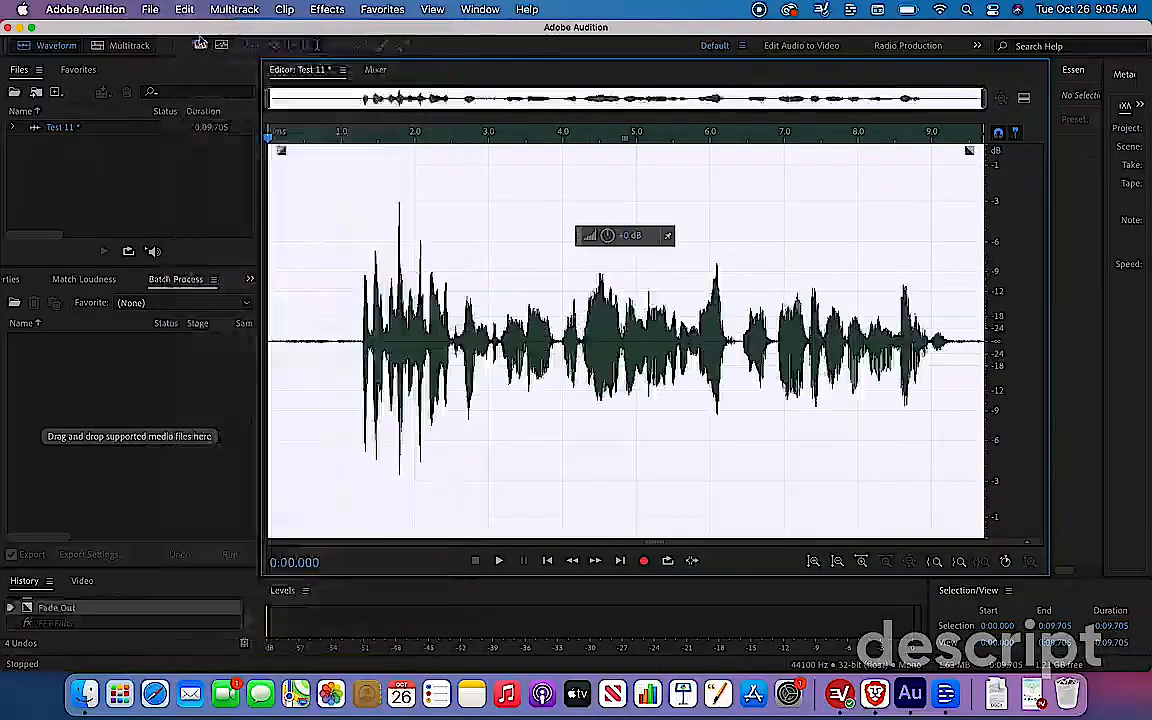
Step: Open the DeNoise noise reduction effect for the selected recording
click(329, 10)
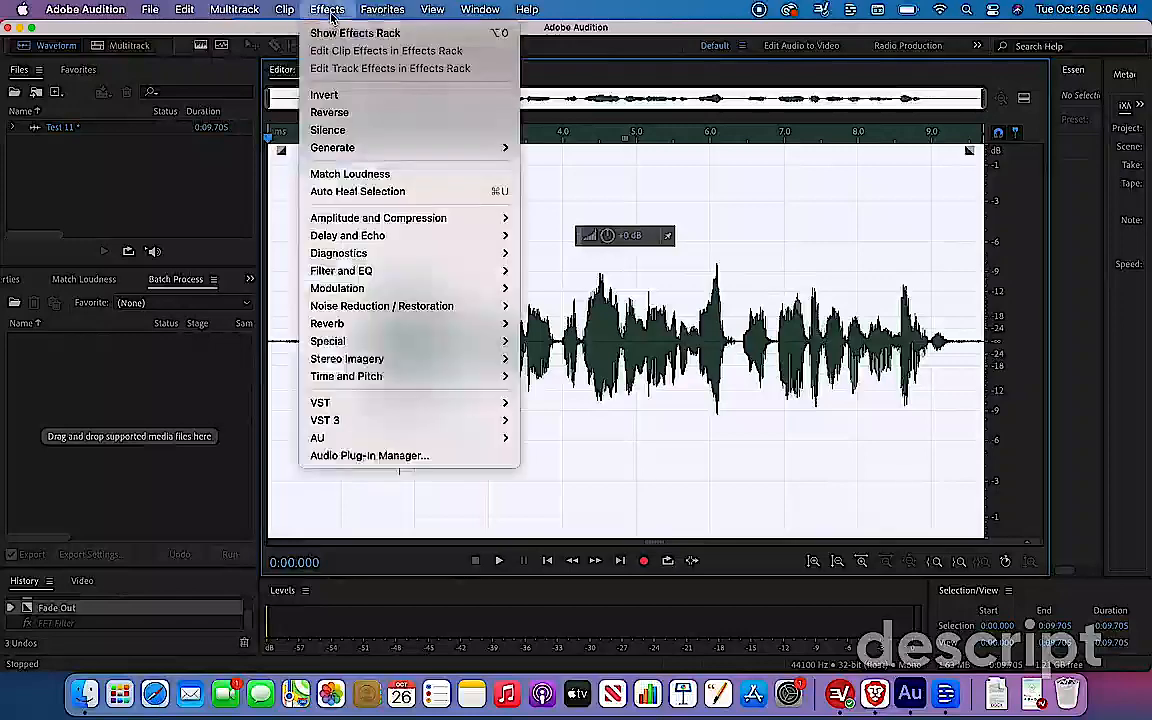
mouse_move(437, 305)
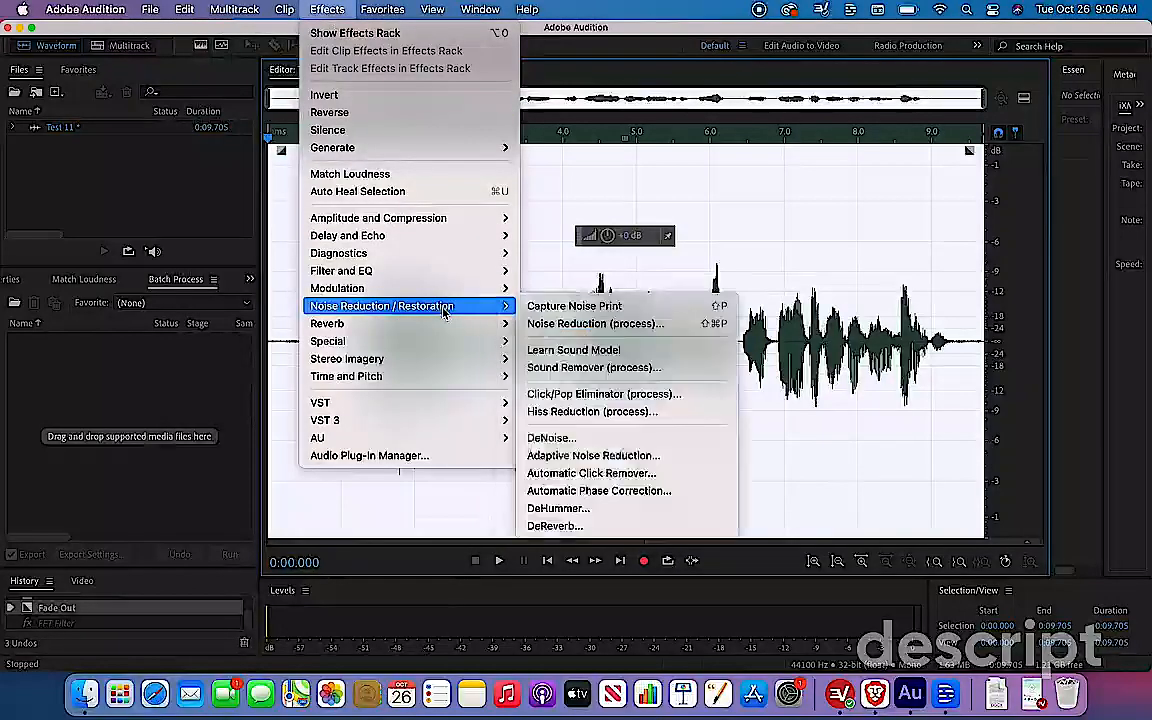
click(612, 437)
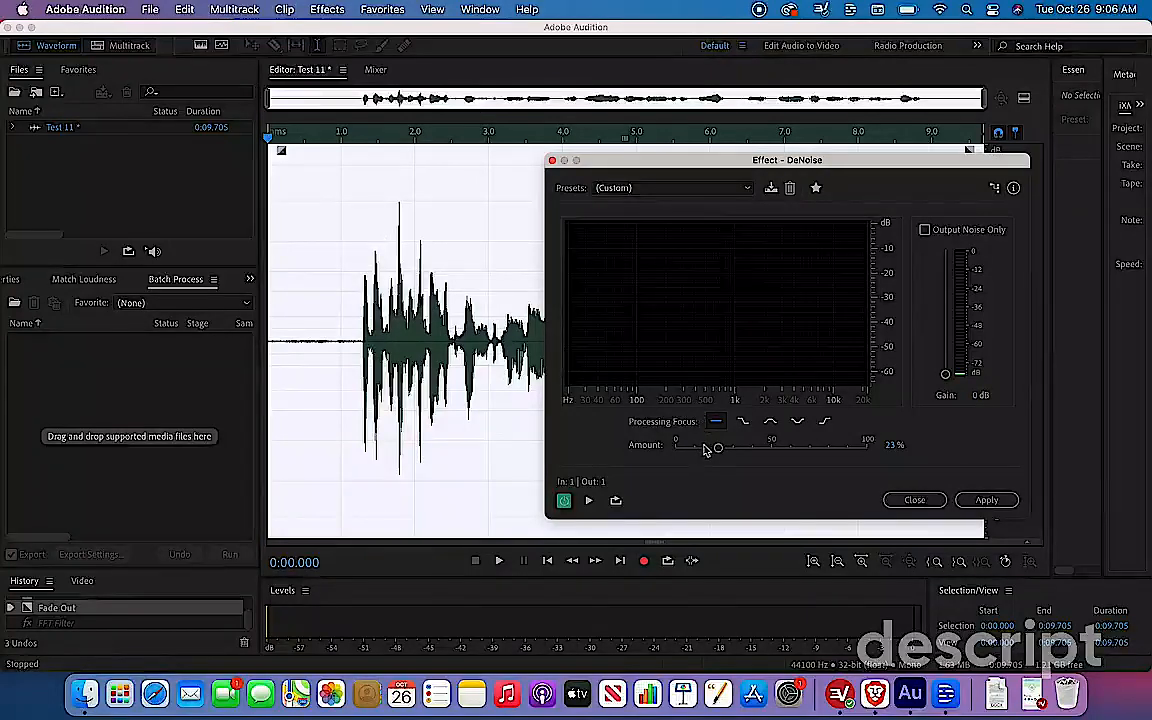
Step: Preview the DeNoise effect from about 0.74 seconds and stop the preview partway through
click(322, 241)
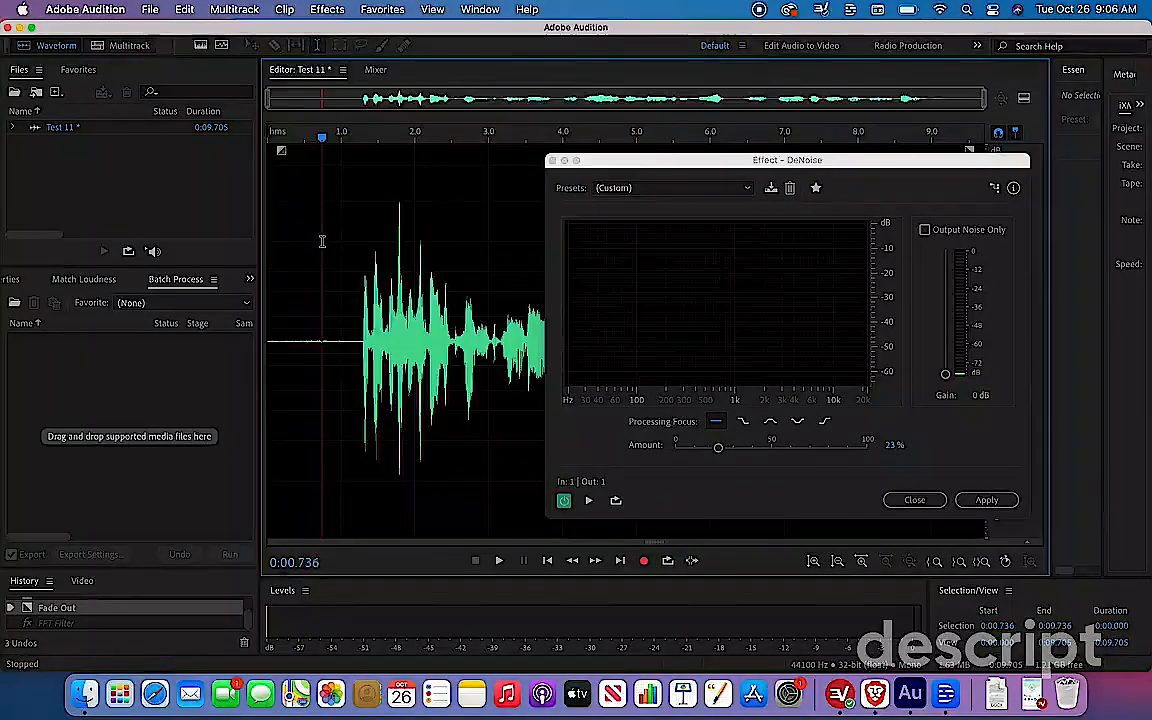
click(589, 501)
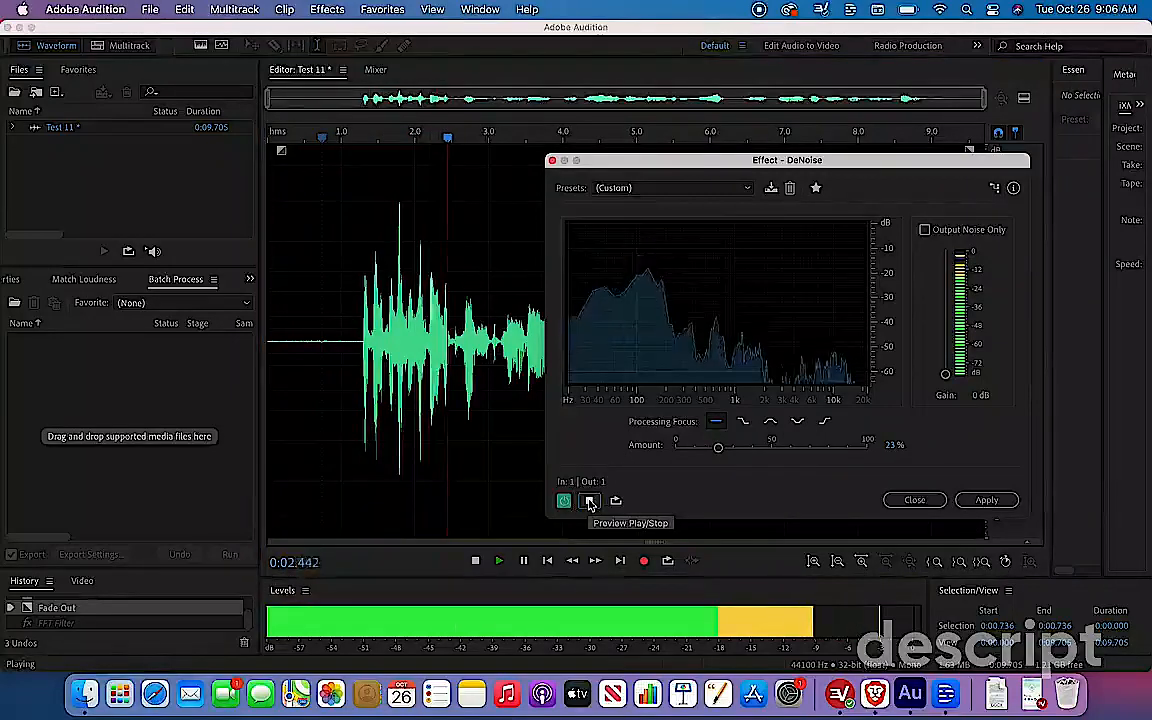
click(589, 501)
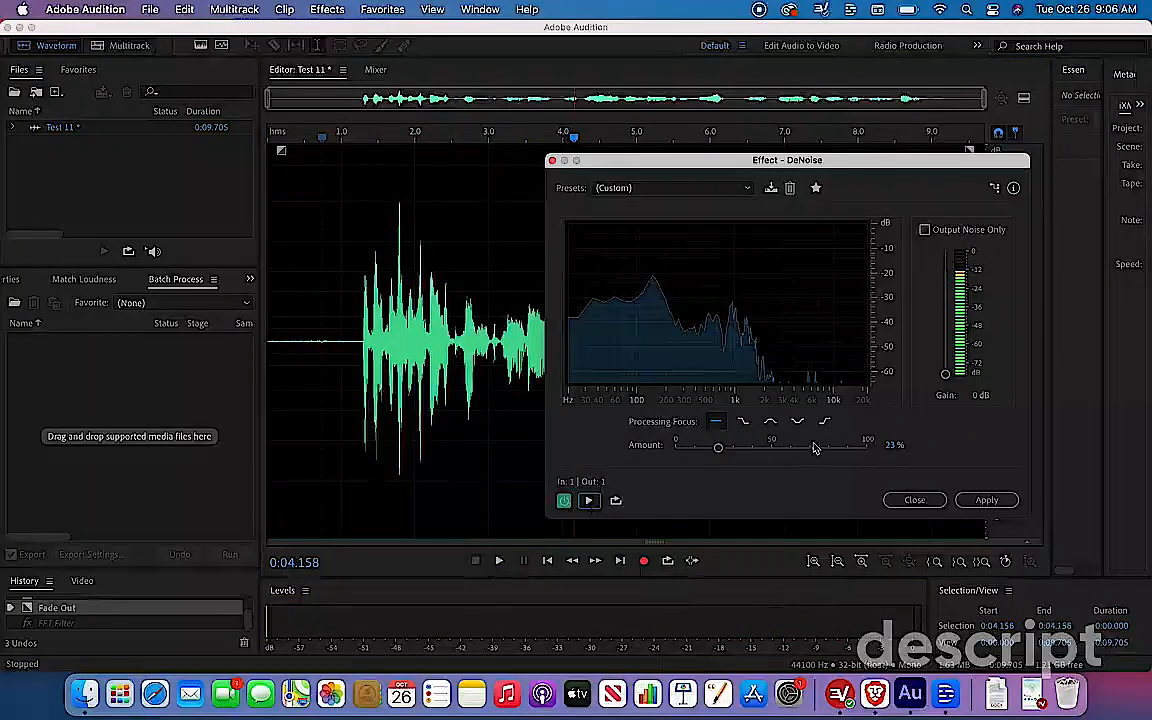
Step: Set the DeNoise amount to 100% and apply the effect to the entire recording
drag(719, 448, 880, 455)
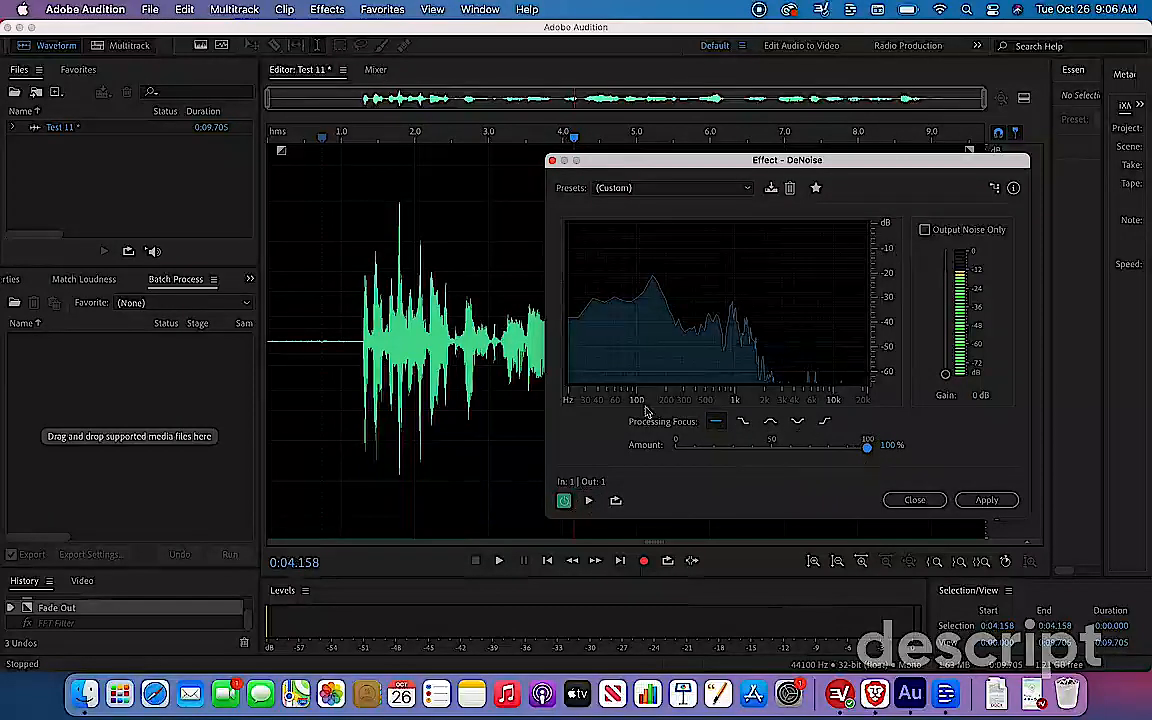
click(980, 508)
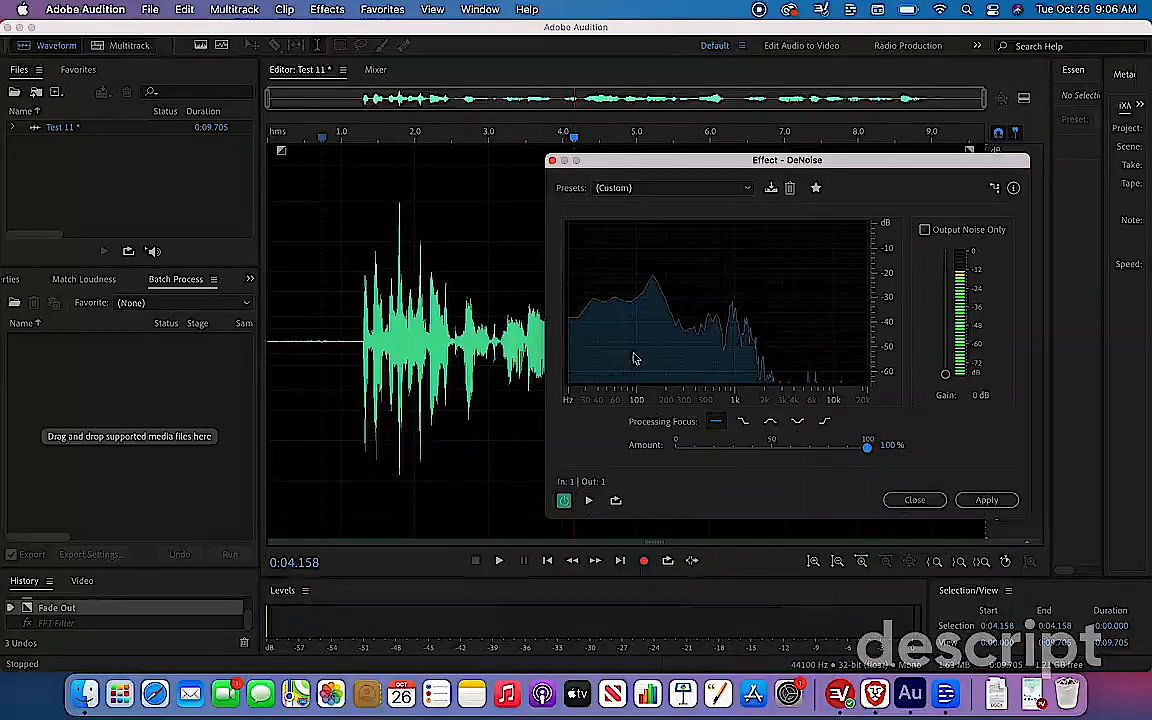
click(300, 172)
key(super+a)
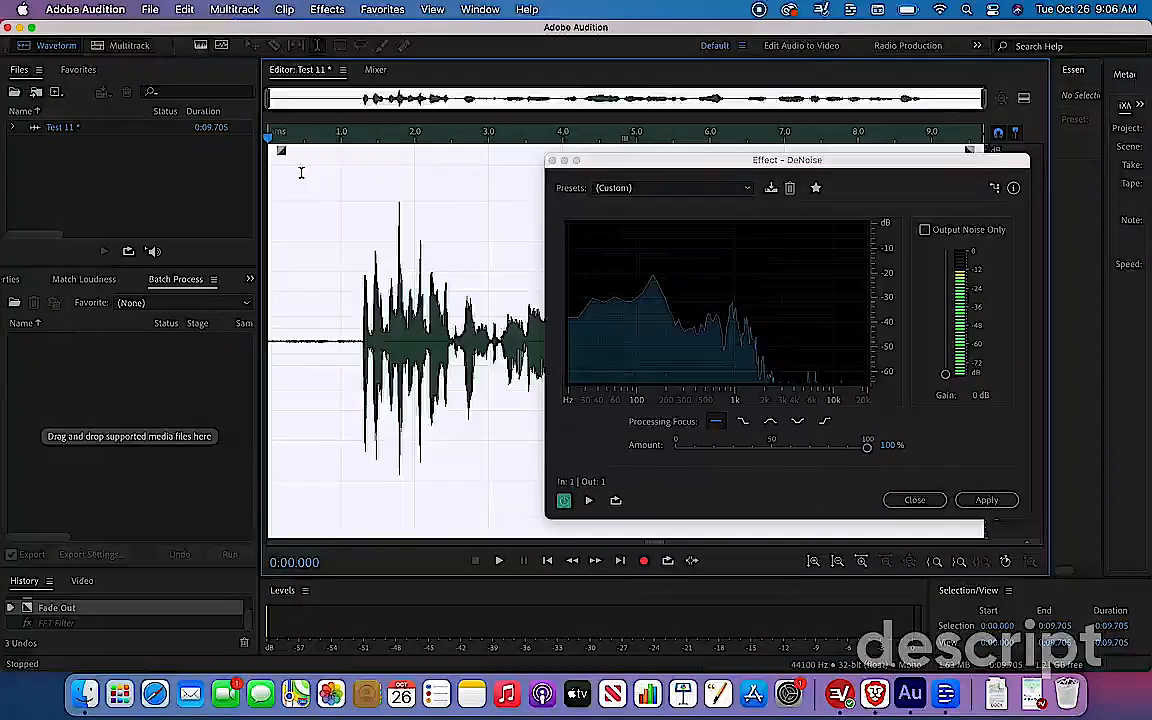
click(985, 500)
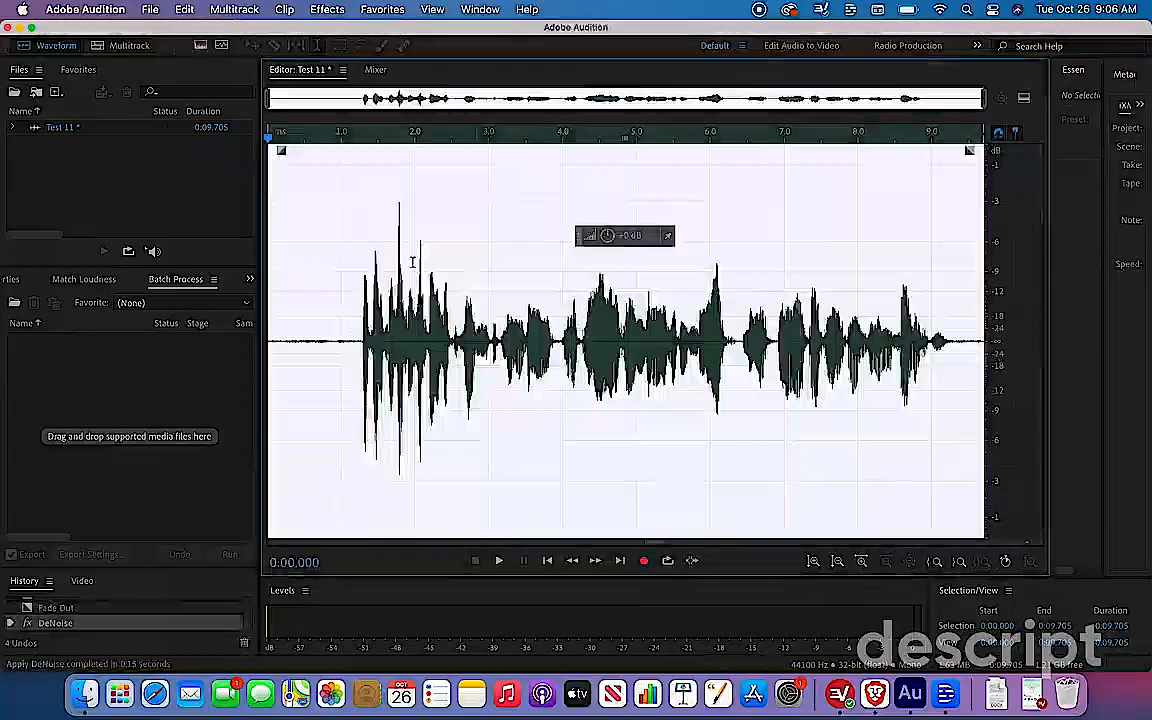
Step: Play the denoised recording from about 0.1 seconds and stop shortly after the speech starts
click(324, 251)
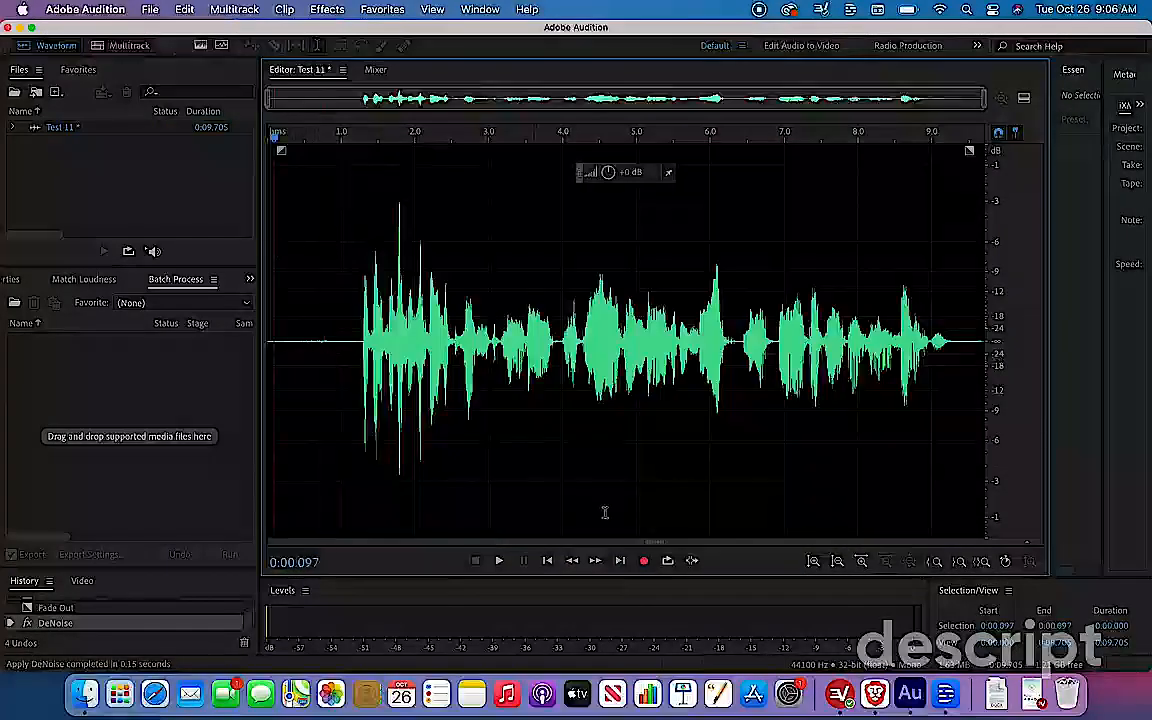
click(497, 561)
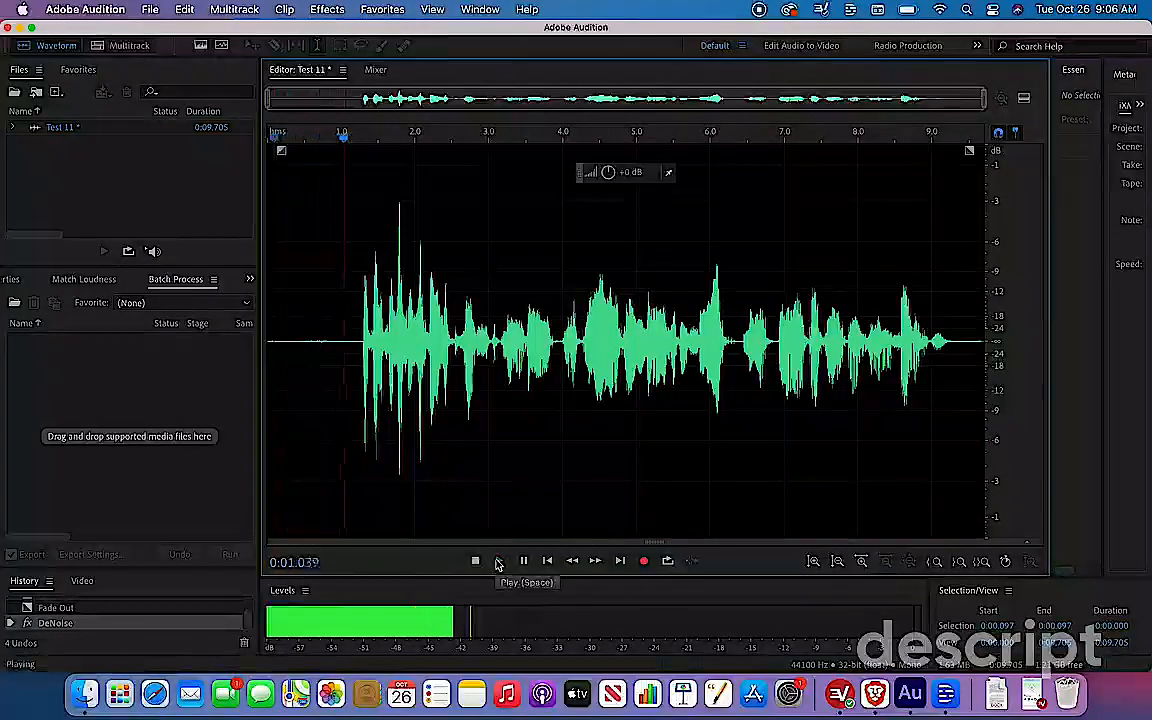
click(475, 561)
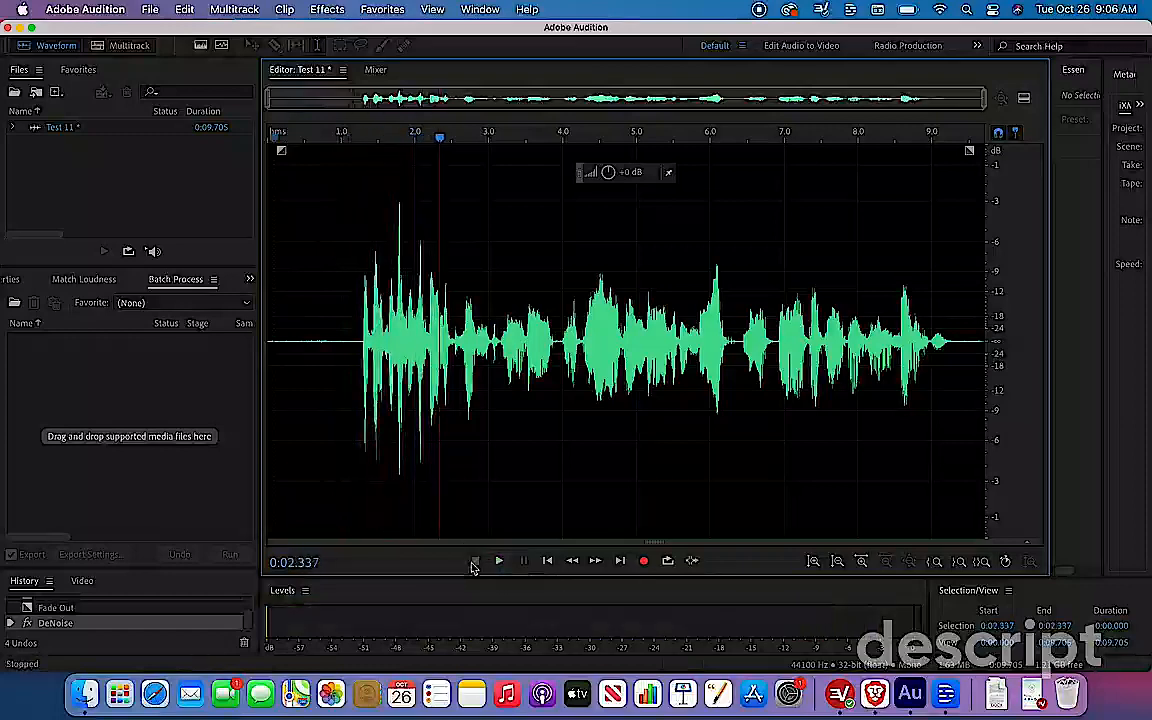
Step: Undo the DeNoise effect and clear the waveform selection
click(184, 9)
click(210, 34)
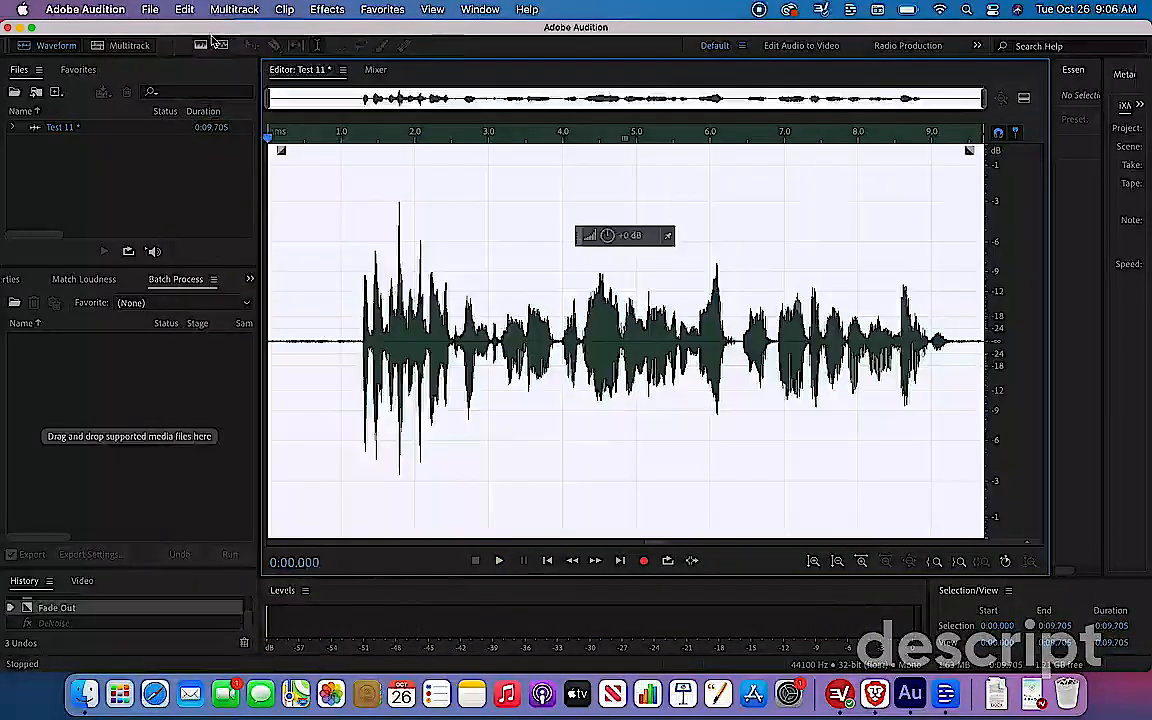
click(361, 167)
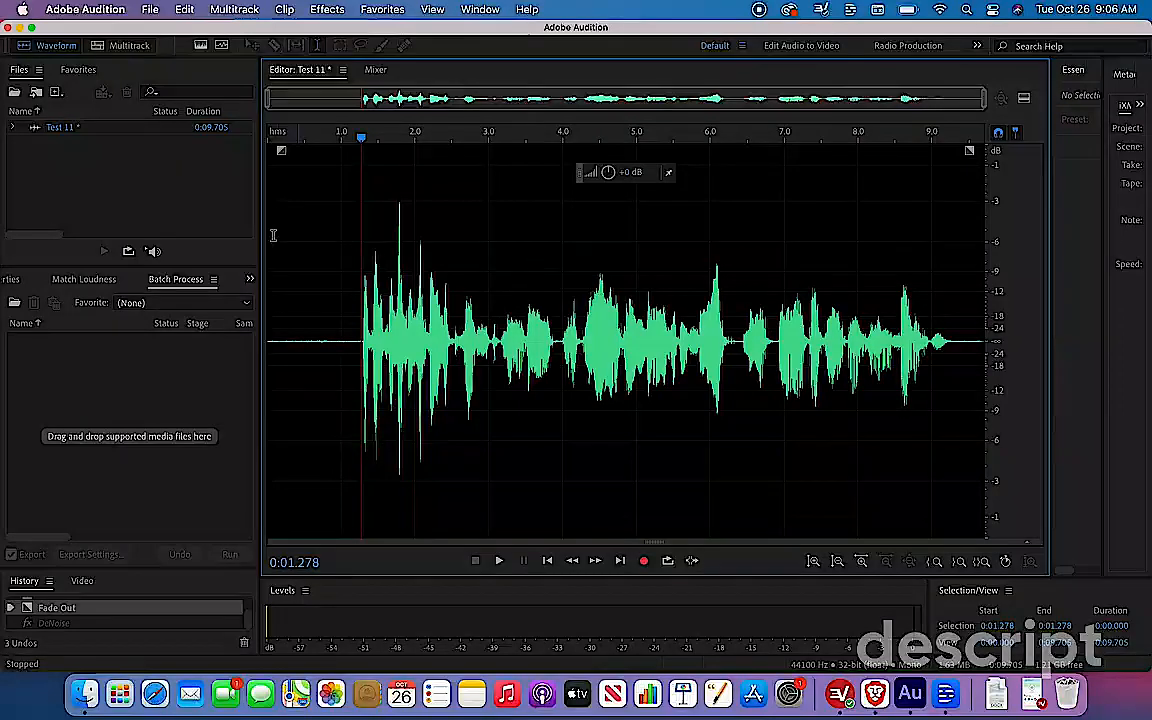
Step: Select the recording from about 0.108 seconds to the end and apply DeNoise with the amount reduced well below 50%
drag(276, 210, 964, 350)
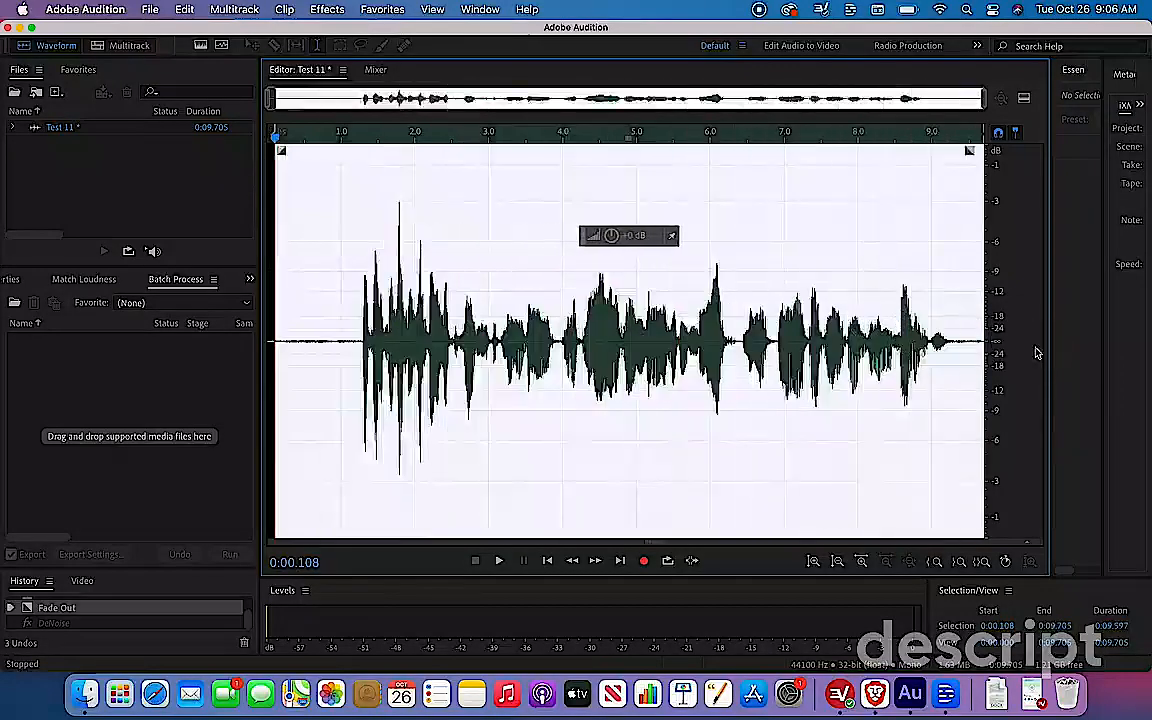
click(327, 9)
mouse_move(390, 314)
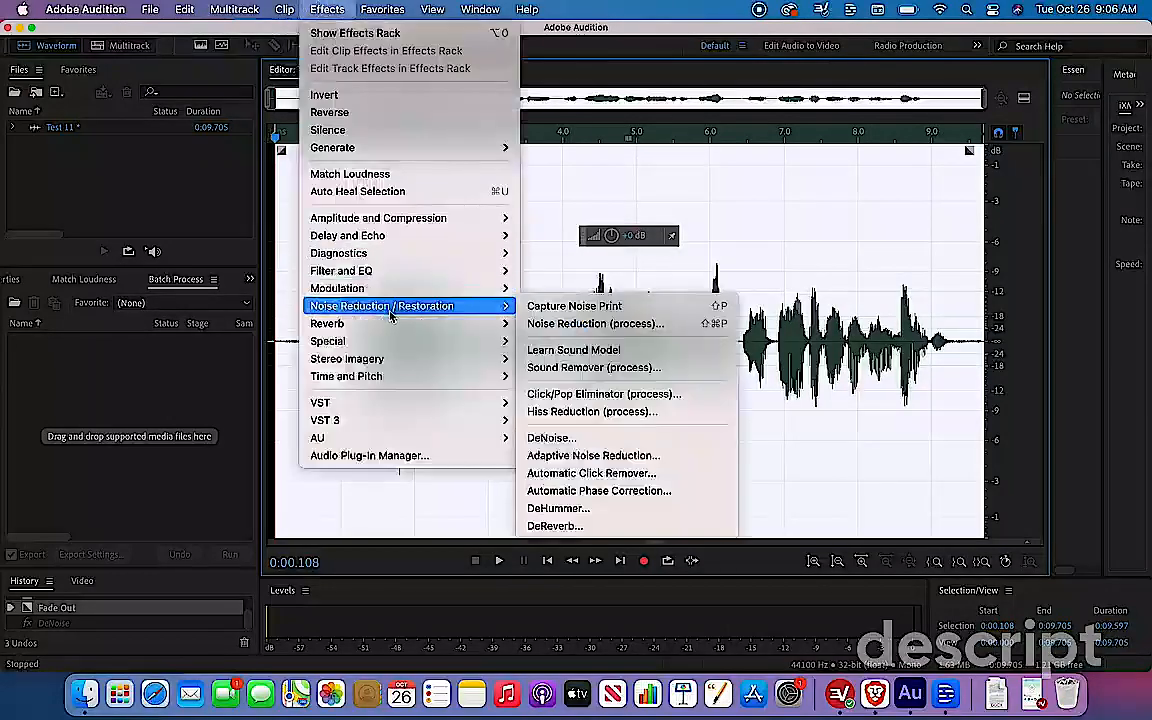
click(552, 438)
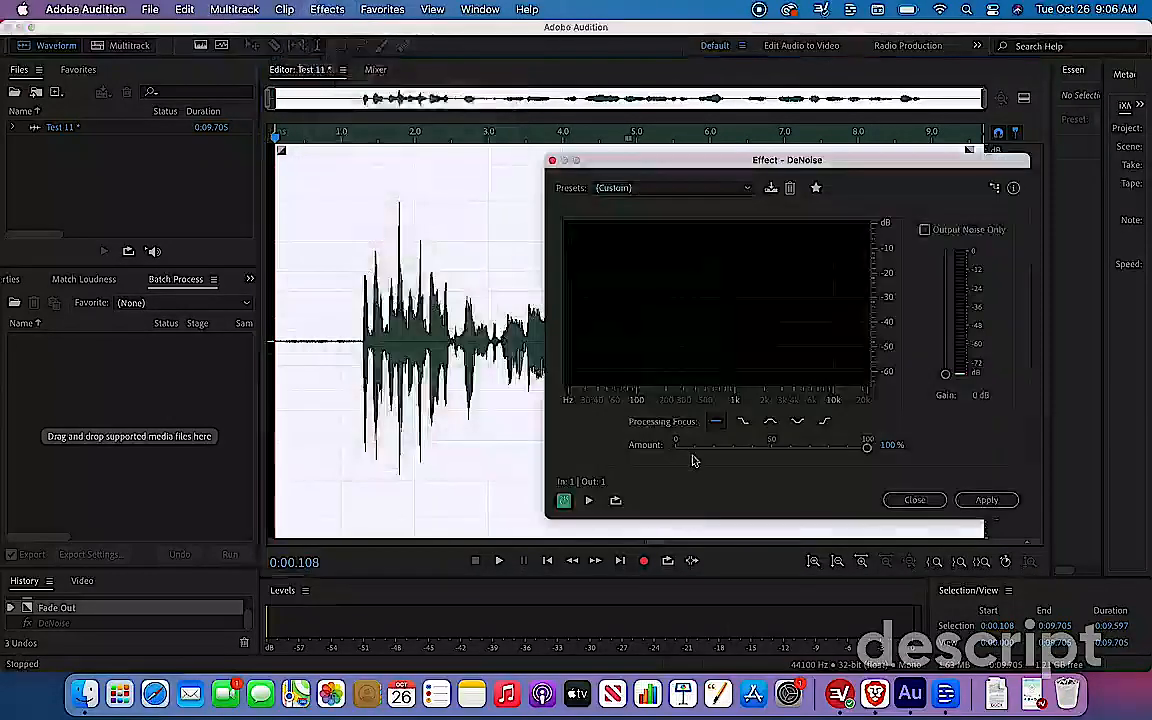
drag(866, 447, 734, 460)
click(986, 500)
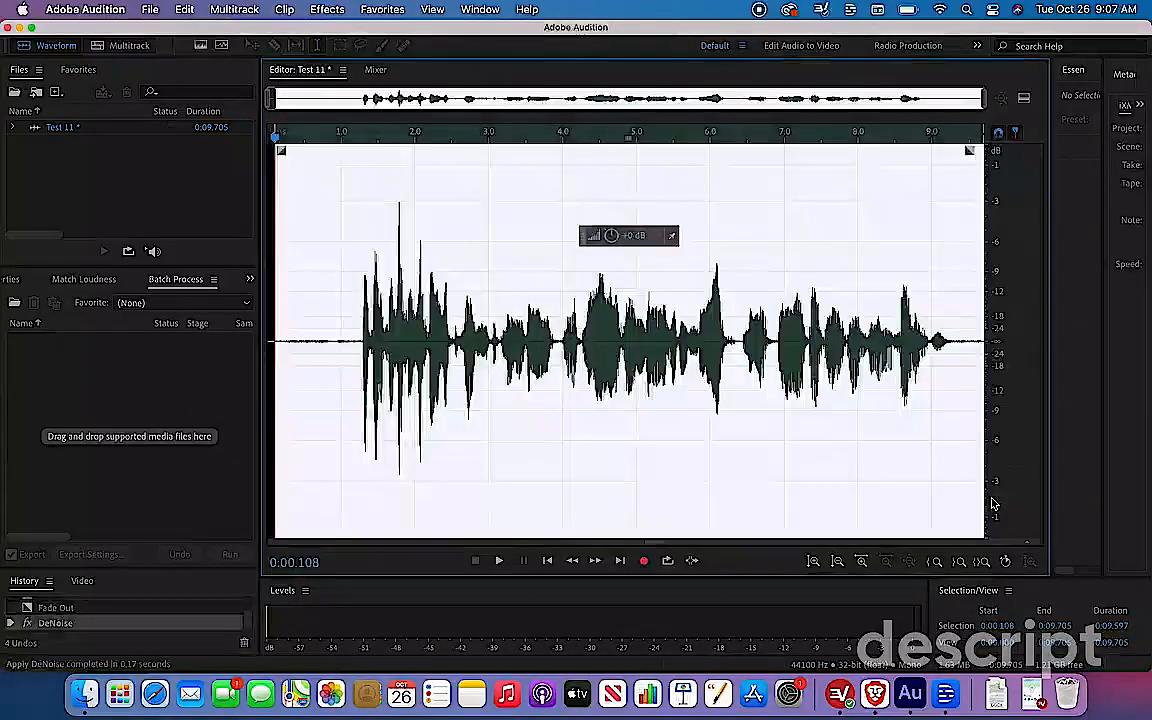
Step: Play the recording from about 0.13 seconds to hear the milder noise reduction, stopping at about 3.1 seconds
click(349, 276)
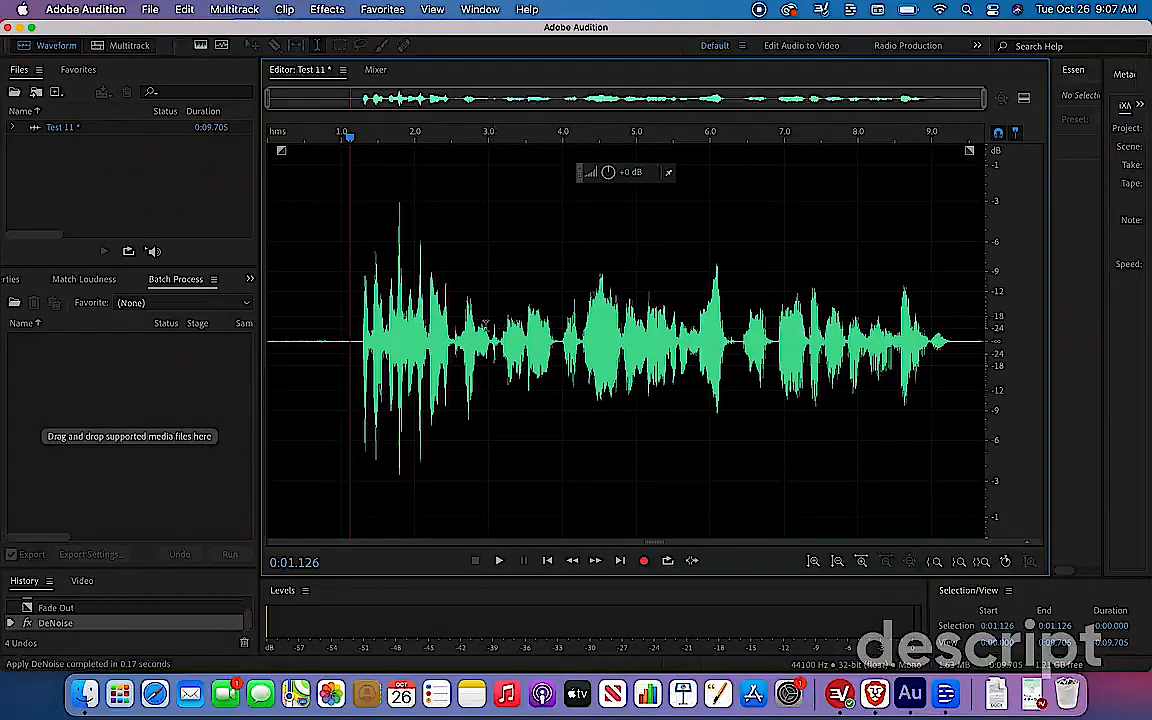
click(277, 229)
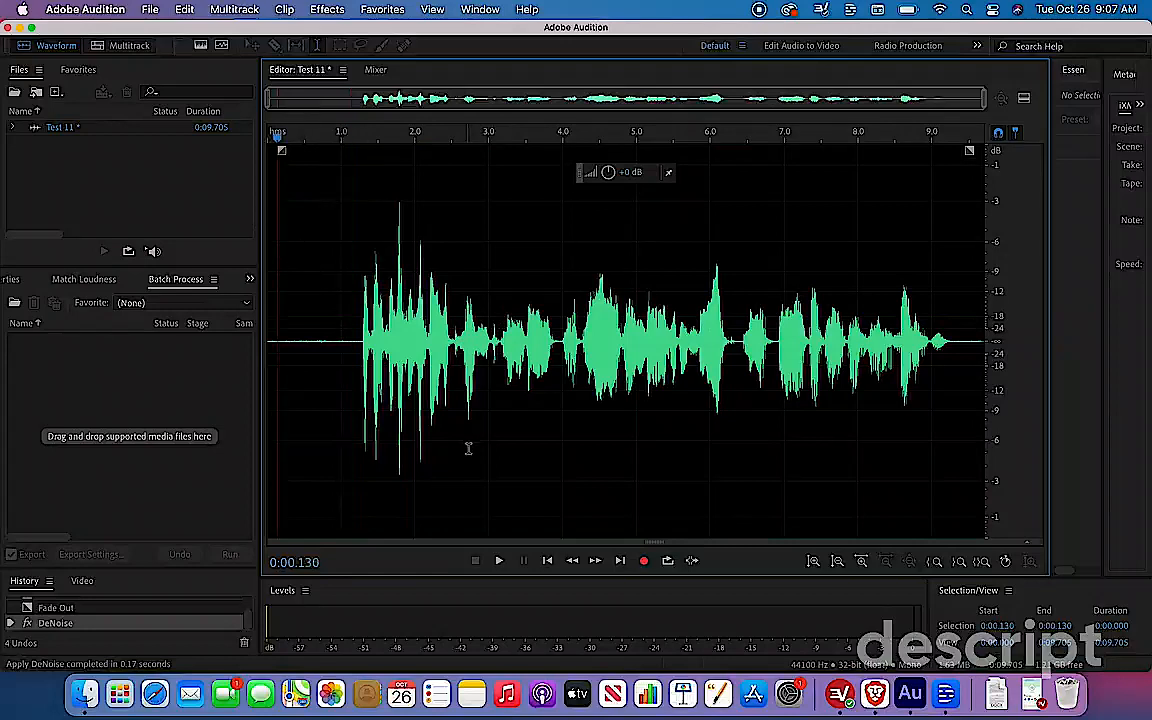
click(499, 562)
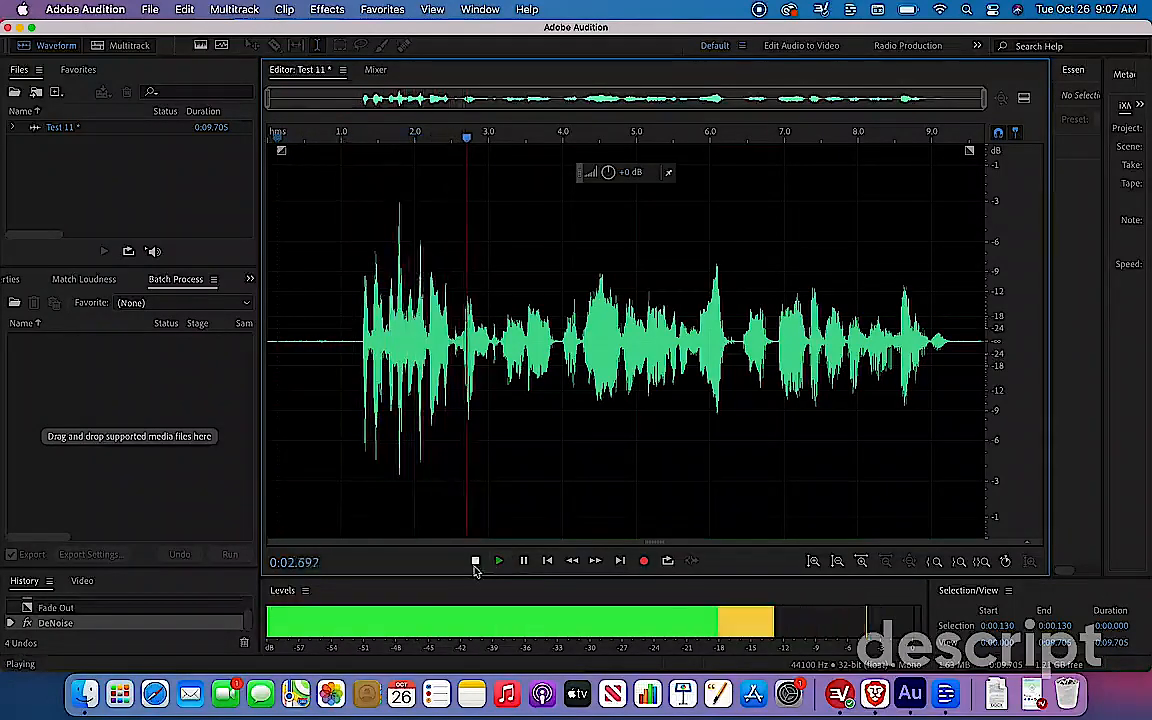
click(475, 561)
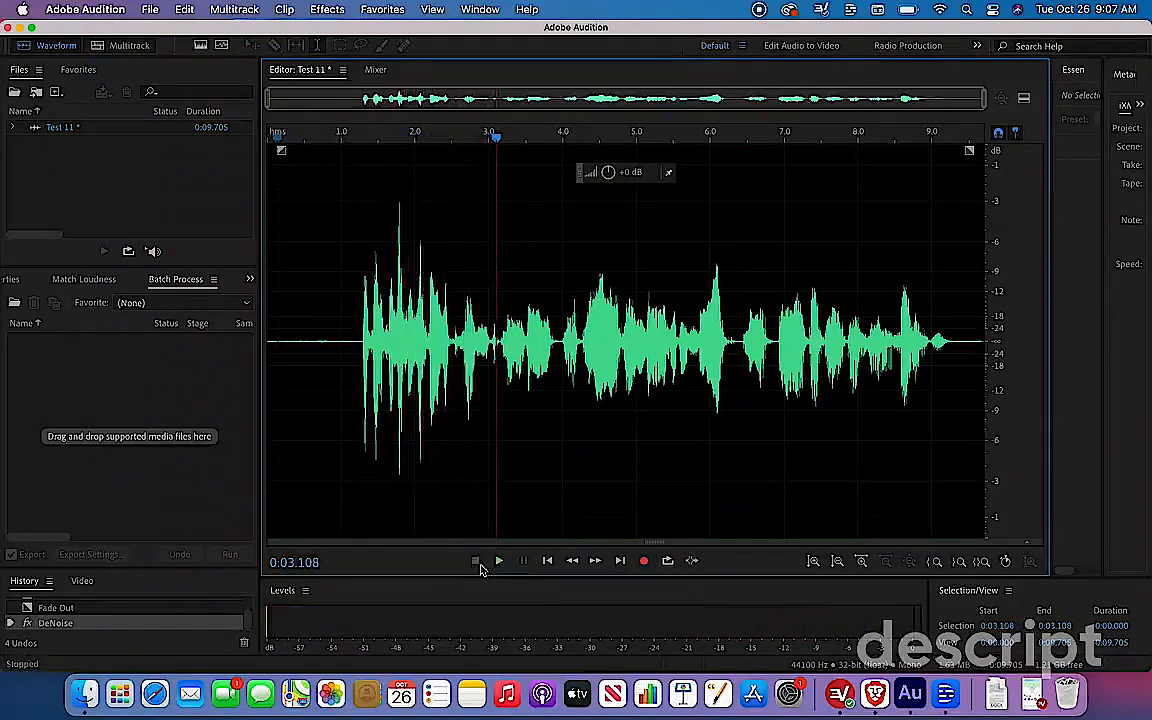
click(240, 12)
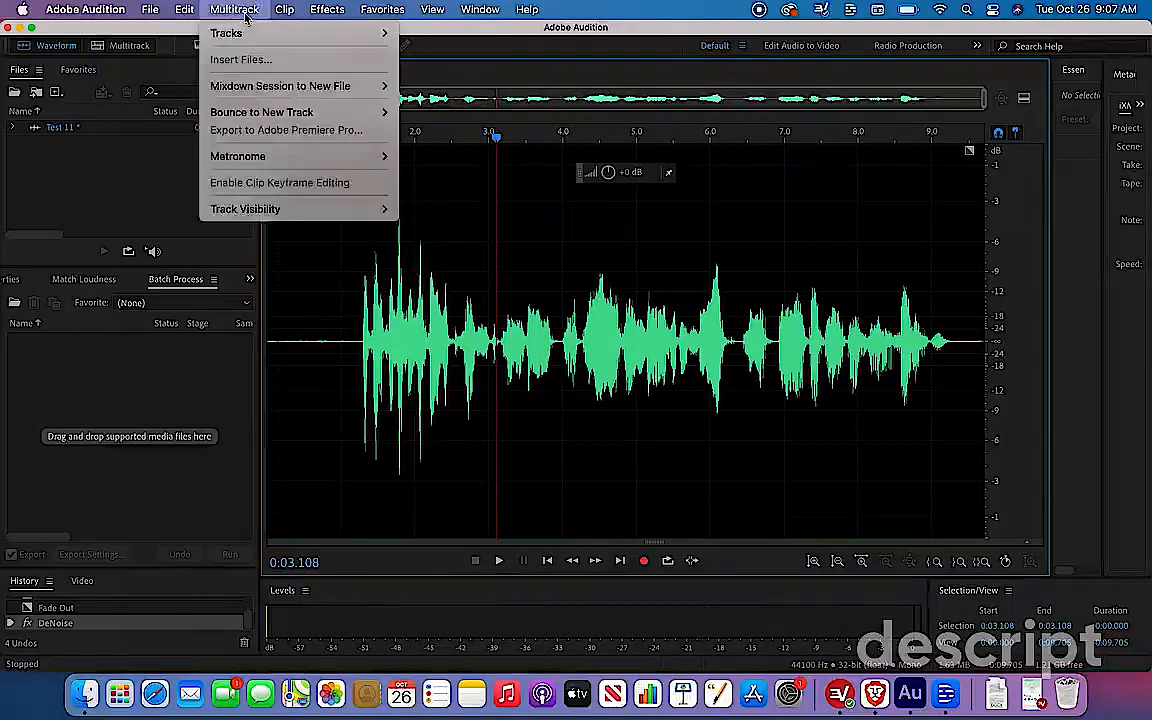
mouse_move(262, 38)
click(317, 360)
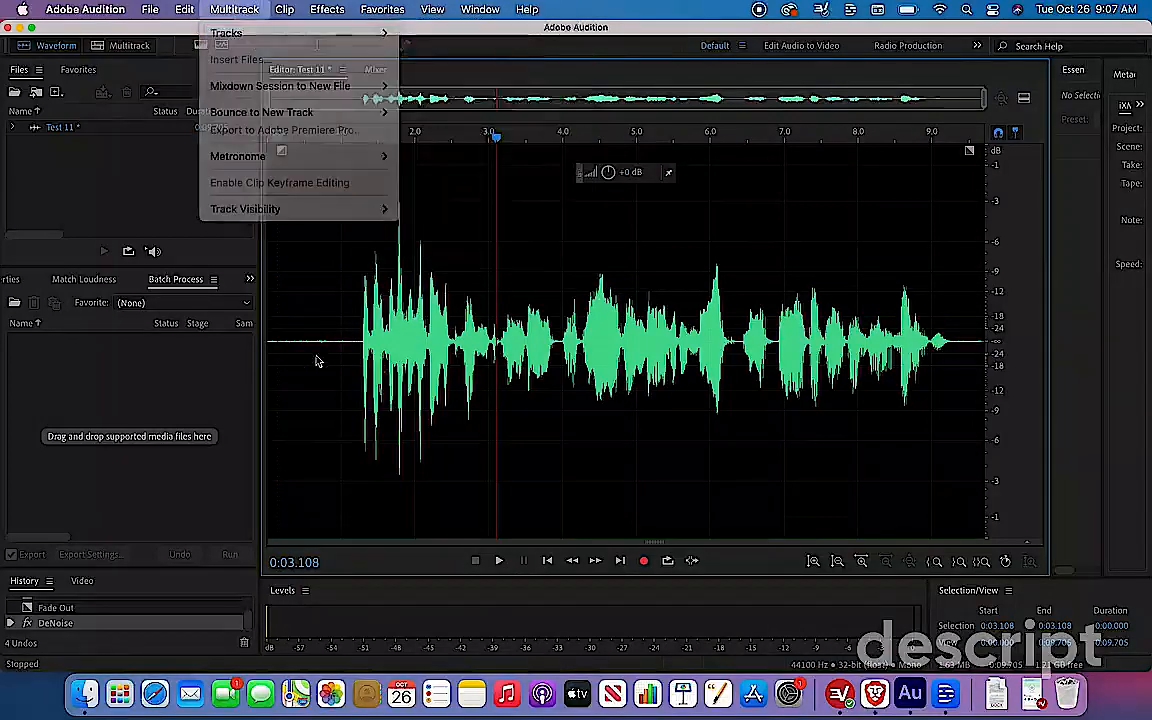
key(super+a)
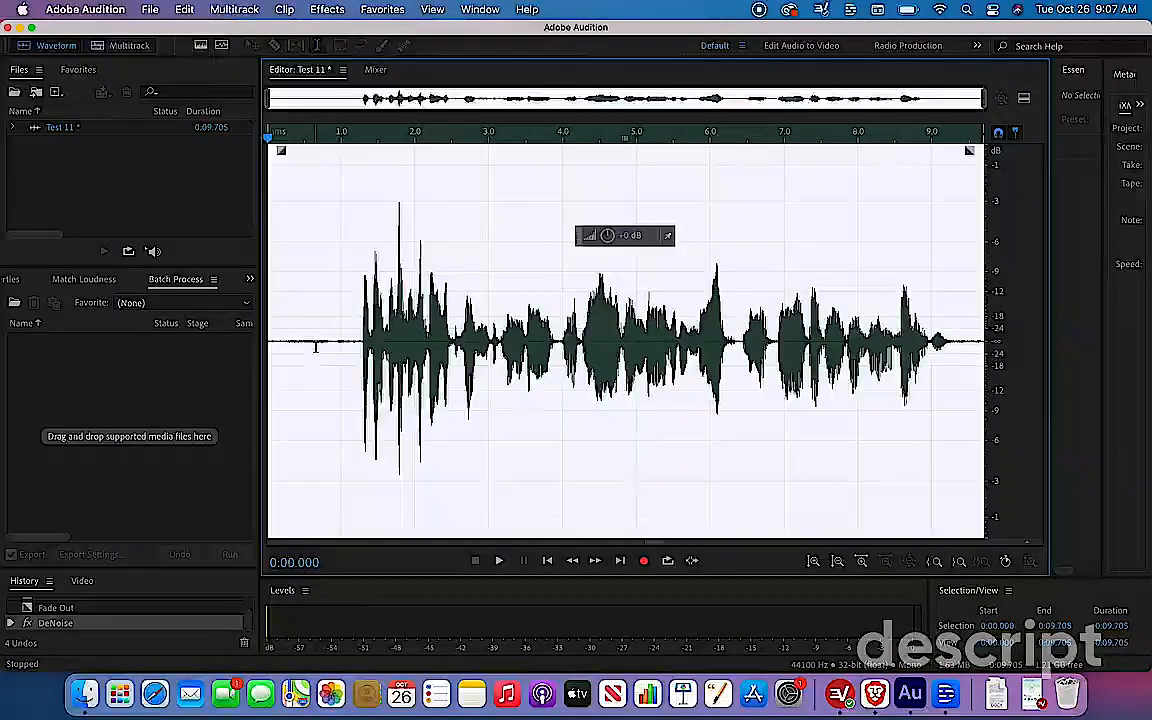
click(238, 9)
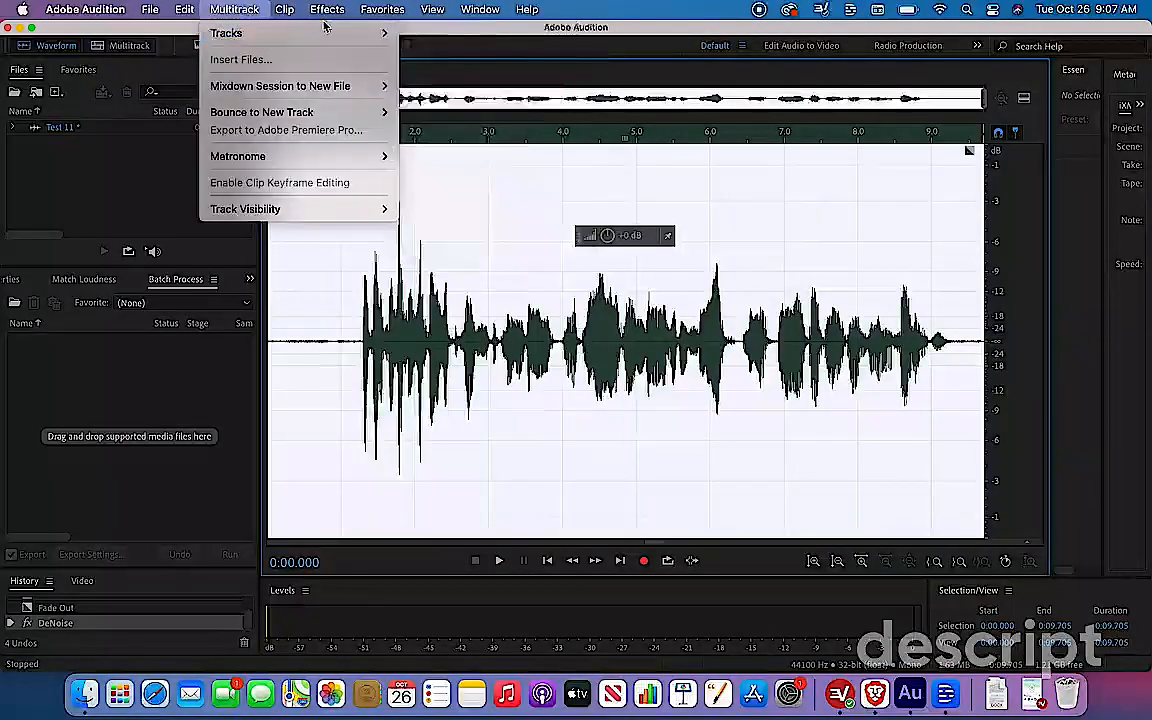
mouse_move(329, 90)
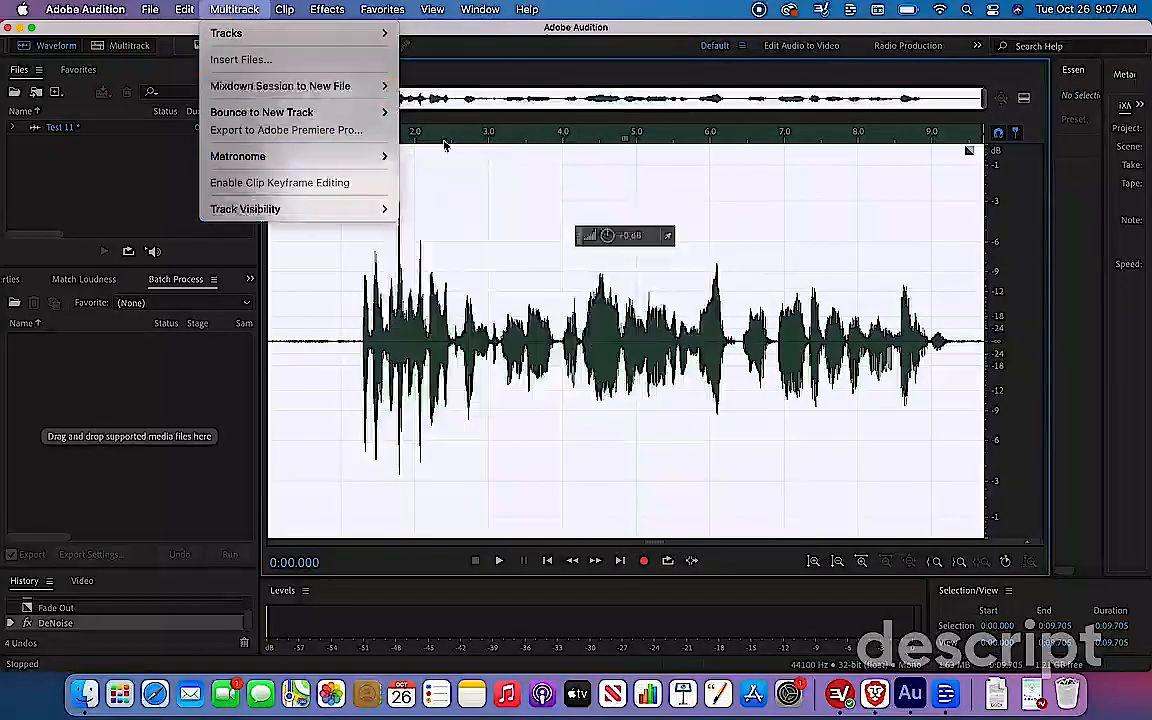
click(498, 182)
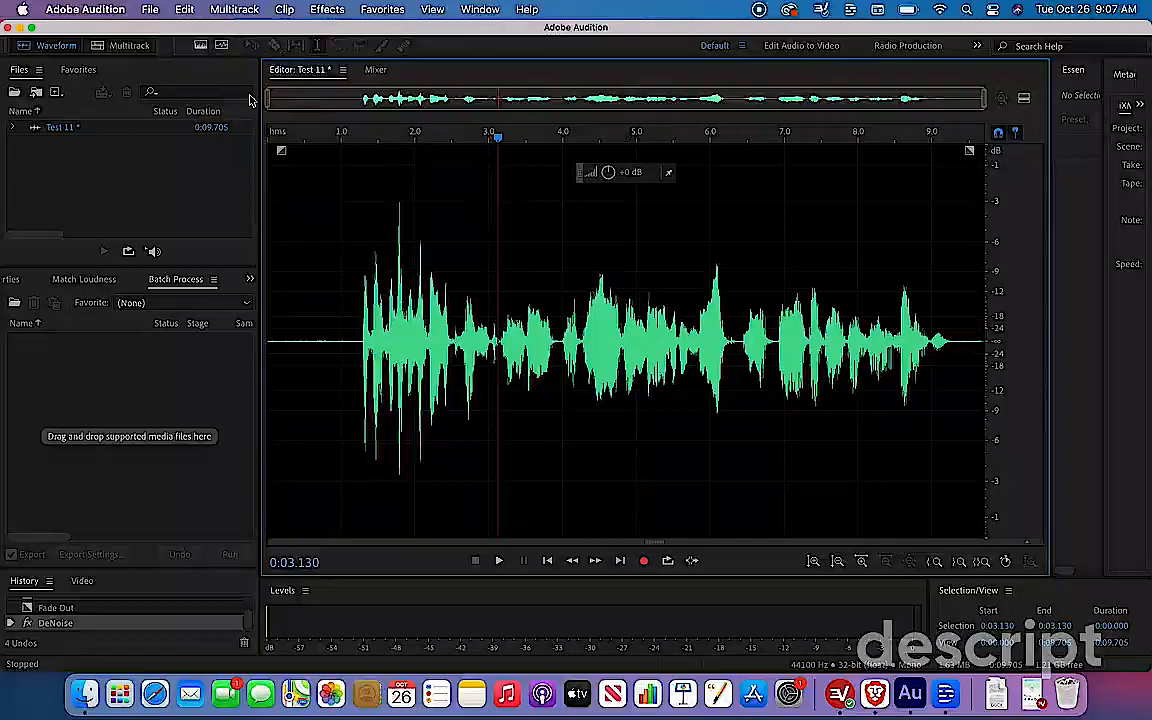
Step: Create a new multitrack session named Untitled Session 8 with no template, 44100 Hz, 32-bit float and a mono master
click(129, 46)
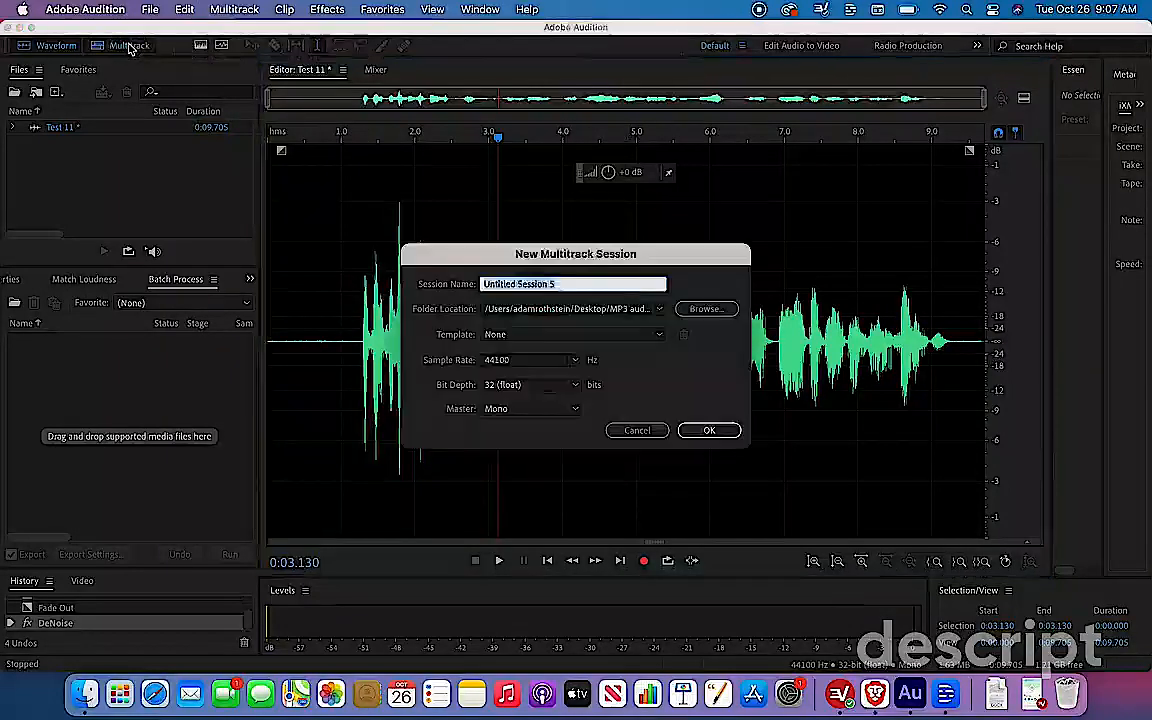
click(560, 283)
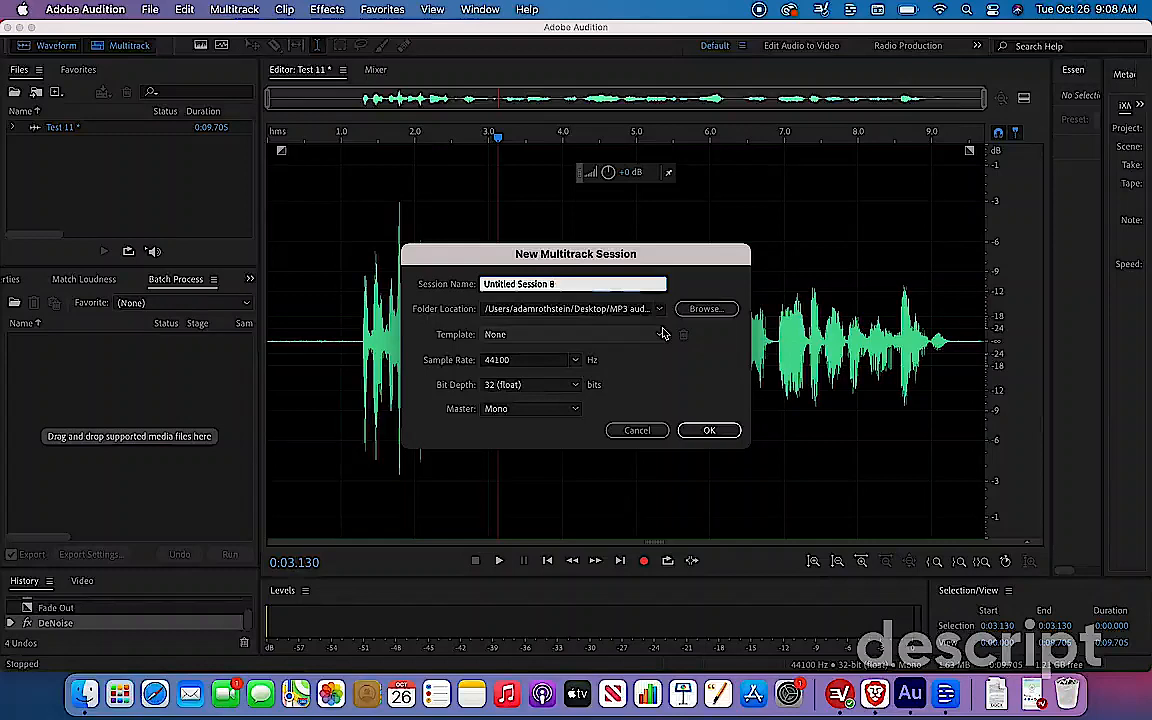
click(709, 431)
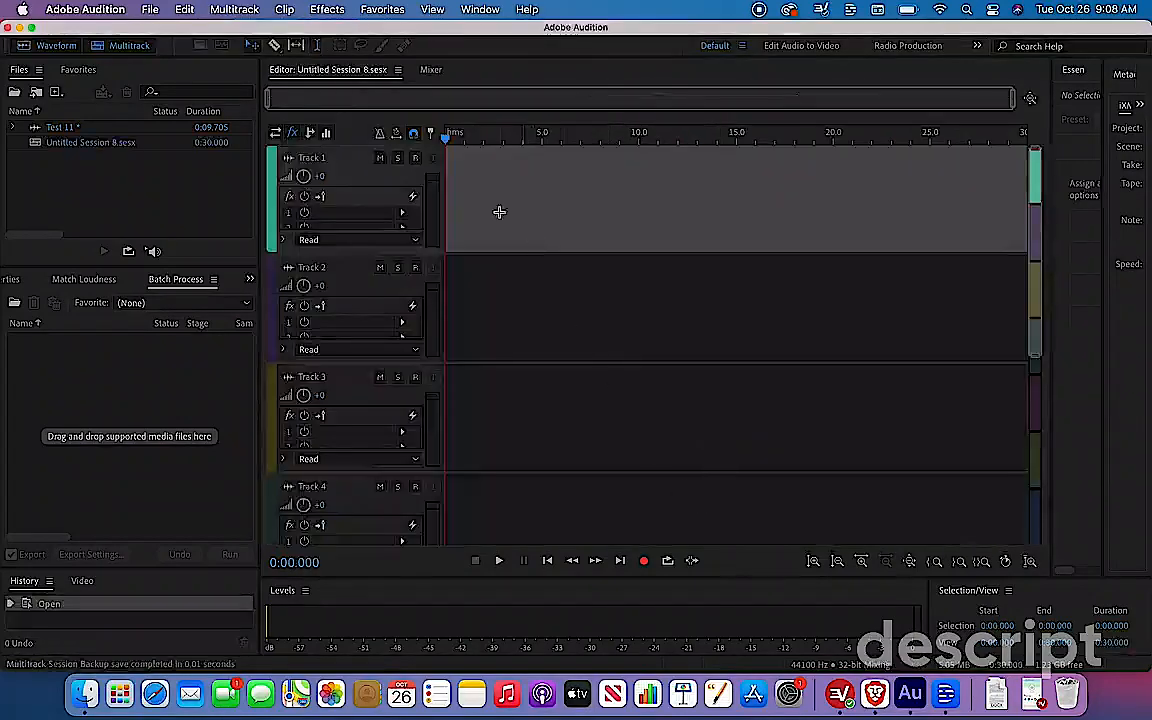
Step: Import the "Bedtime stories for kids" audition MP3 from the MP3 audio clips folder and place it at the start of Track 1
click(150, 10)
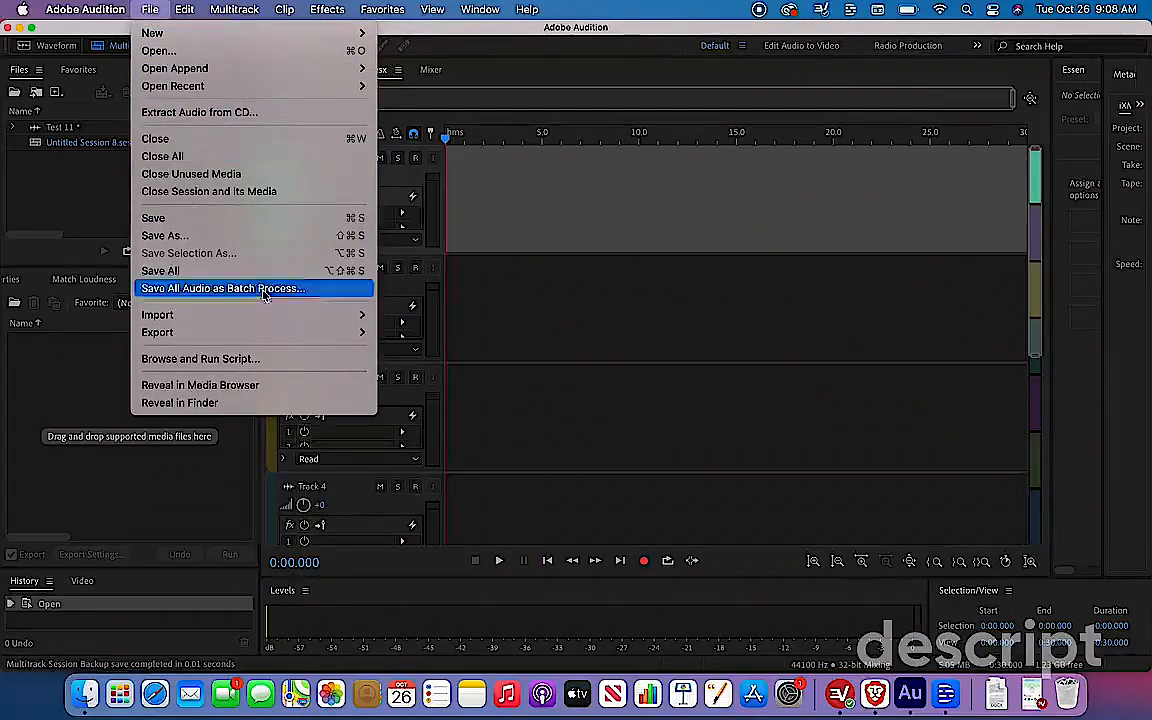
mouse_move(309, 314)
click(432, 320)
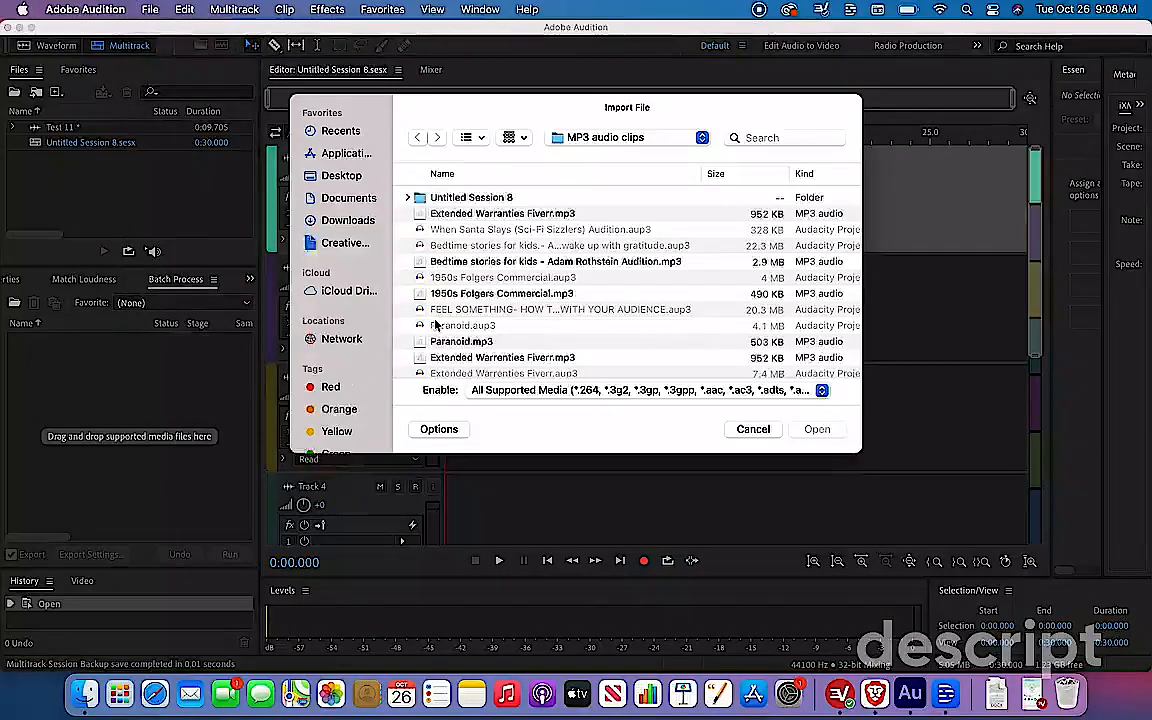
click(578, 214)
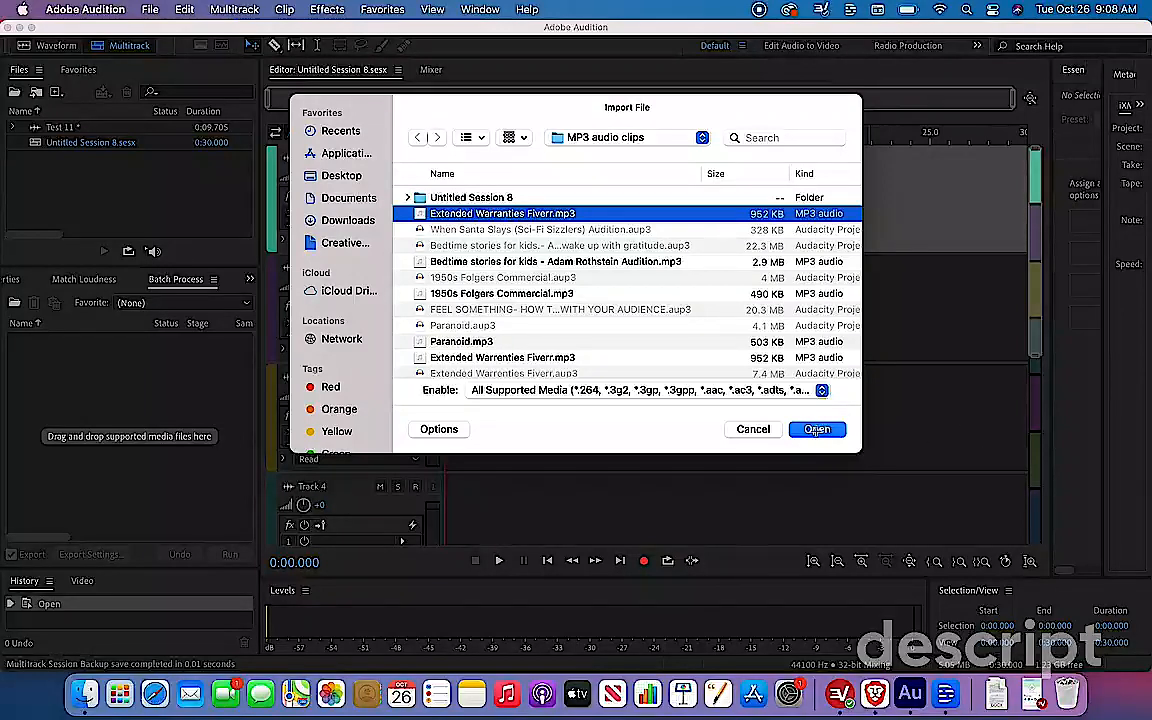
click(679, 261)
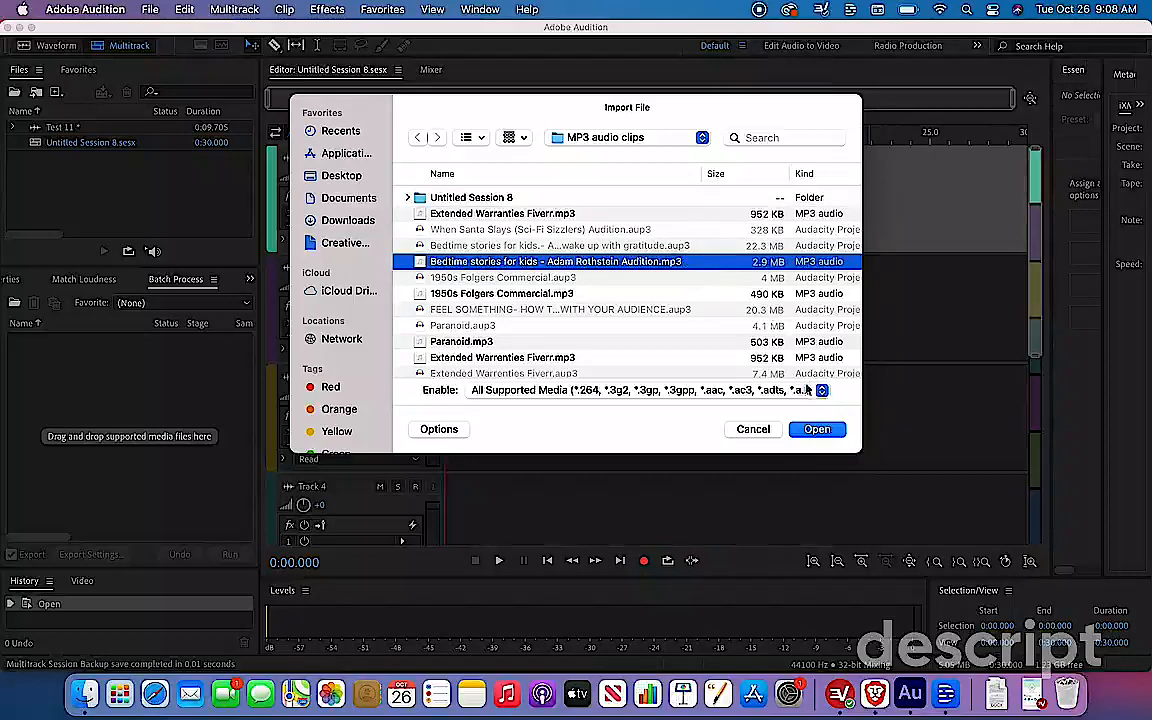
scroll(745, 323, right, 3)
scroll(745, 323, left, 3)
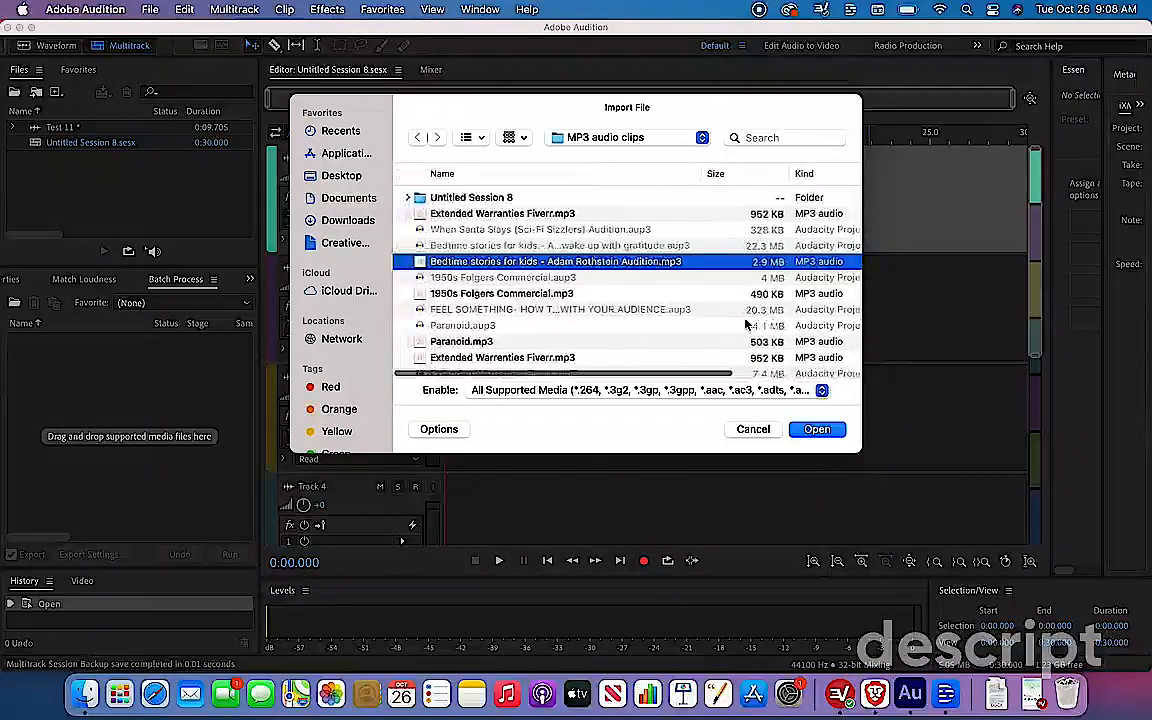
click(818, 429)
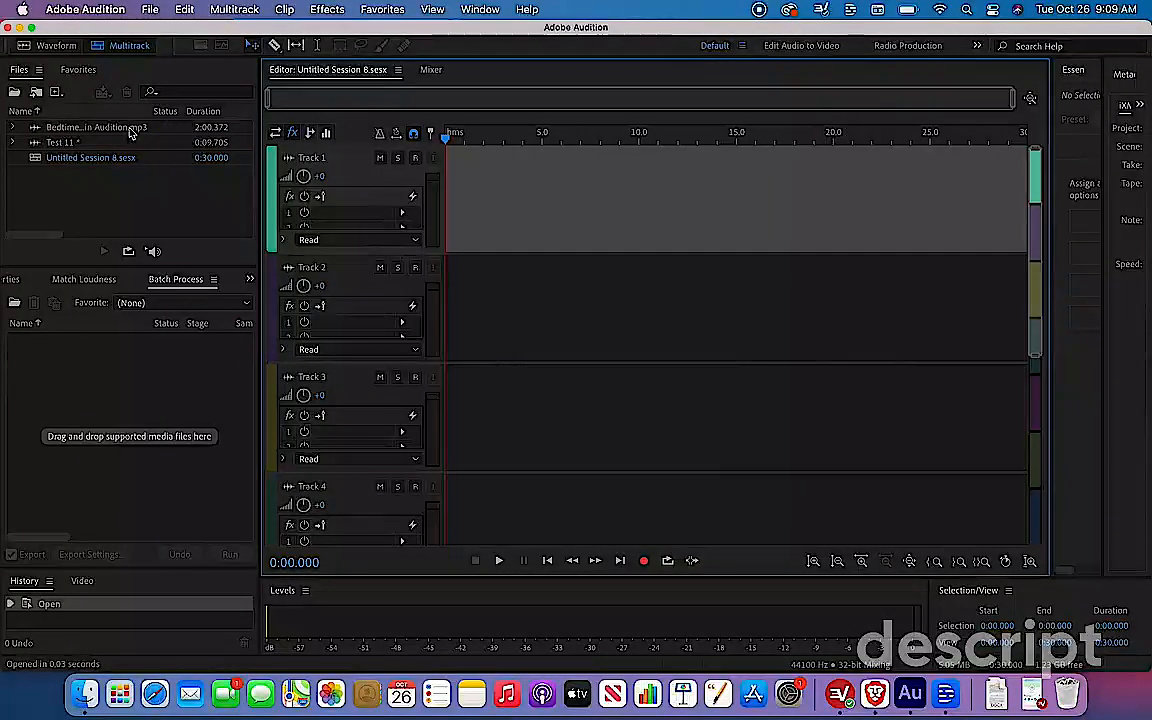
drag(130, 129, 437, 211)
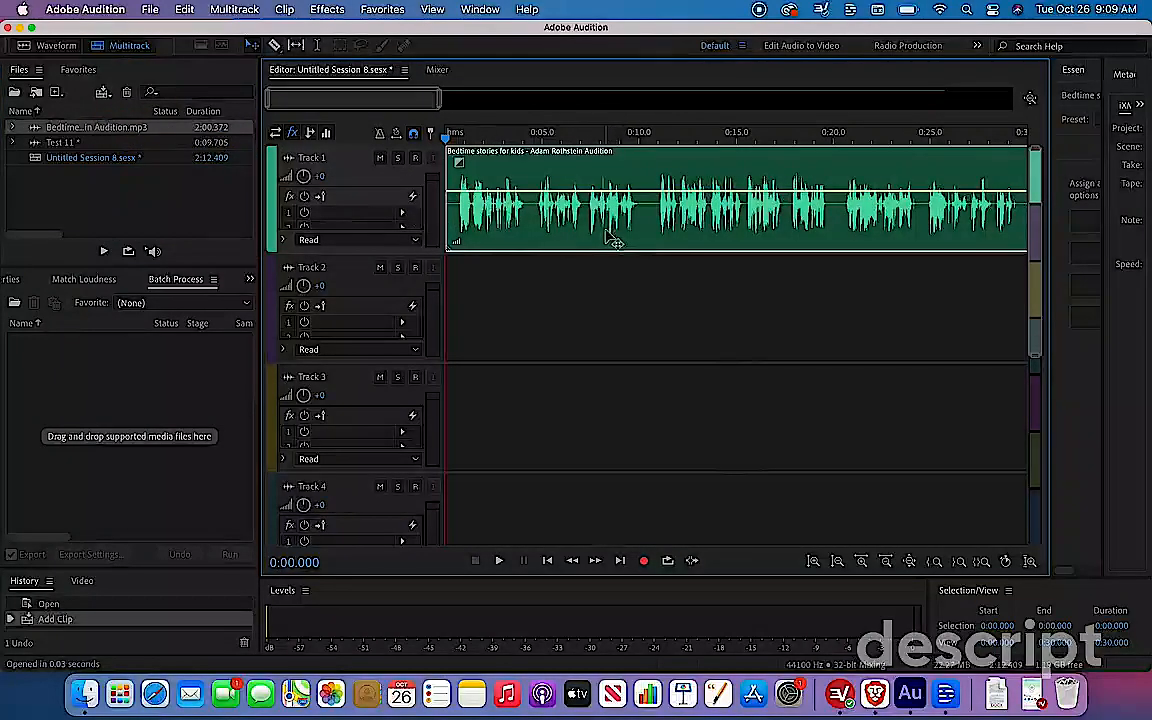
Step: Import chael-sparks music.mp3 from the YouTube Videos folder and place it at the start of Track 2
click(150, 10)
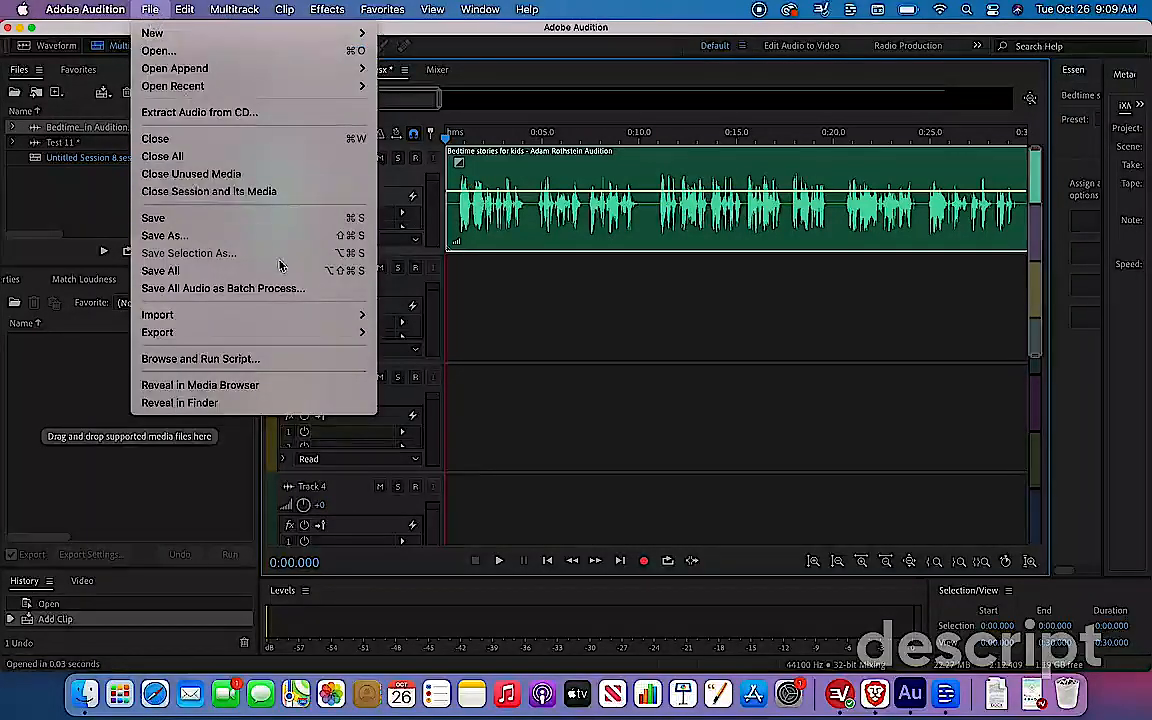
mouse_move(296, 318)
click(414, 324)
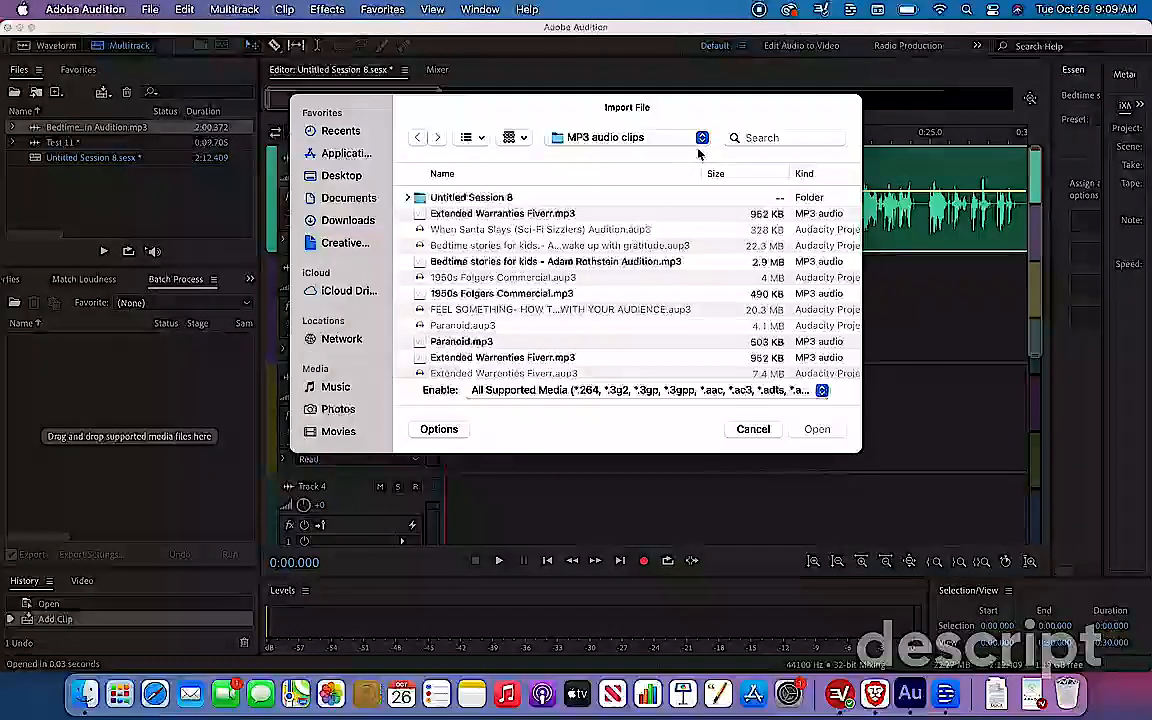
click(630, 138)
click(646, 291)
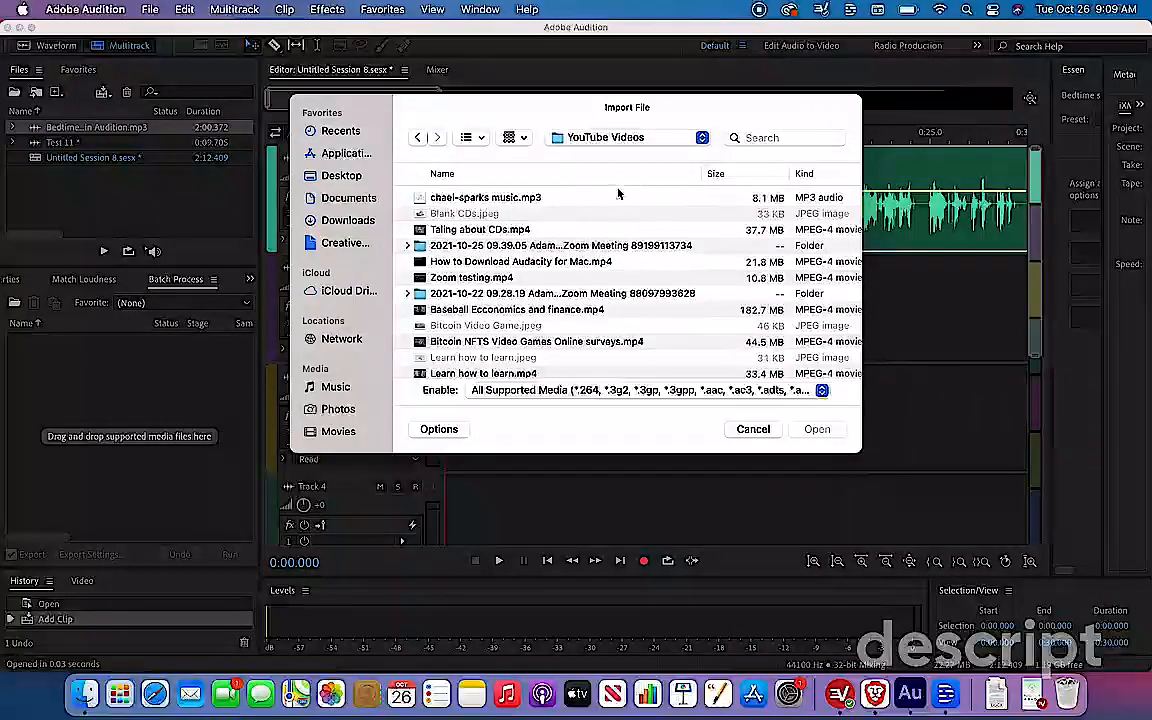
click(617, 198)
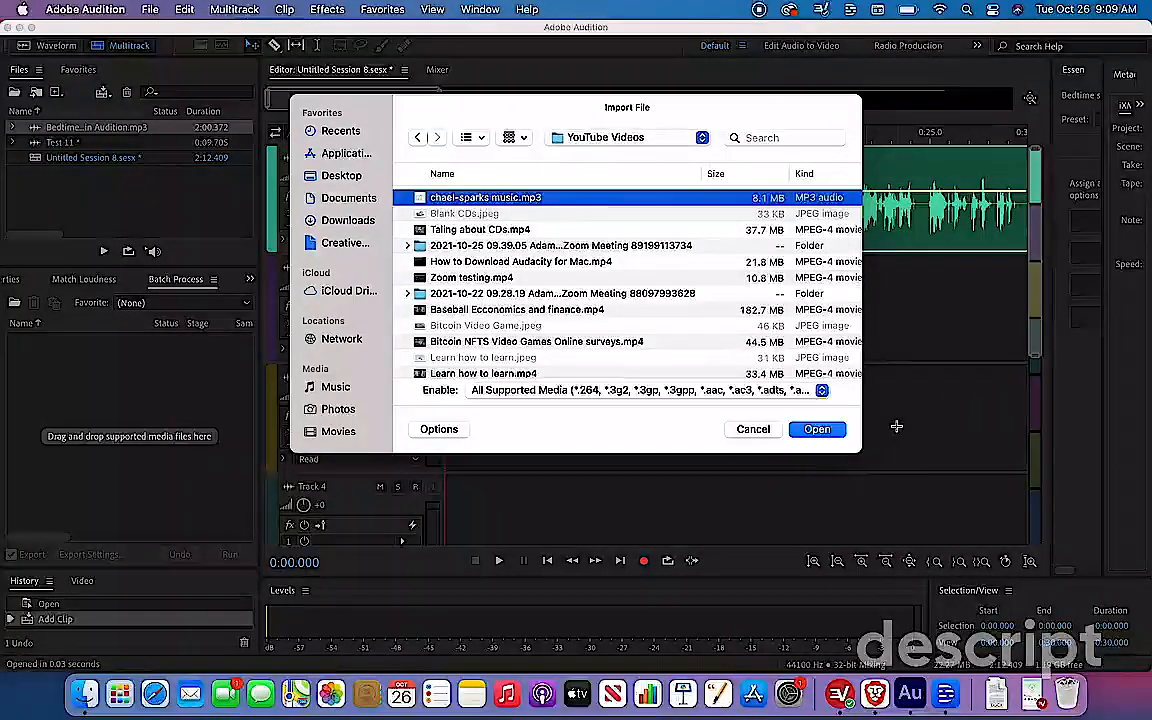
click(818, 430)
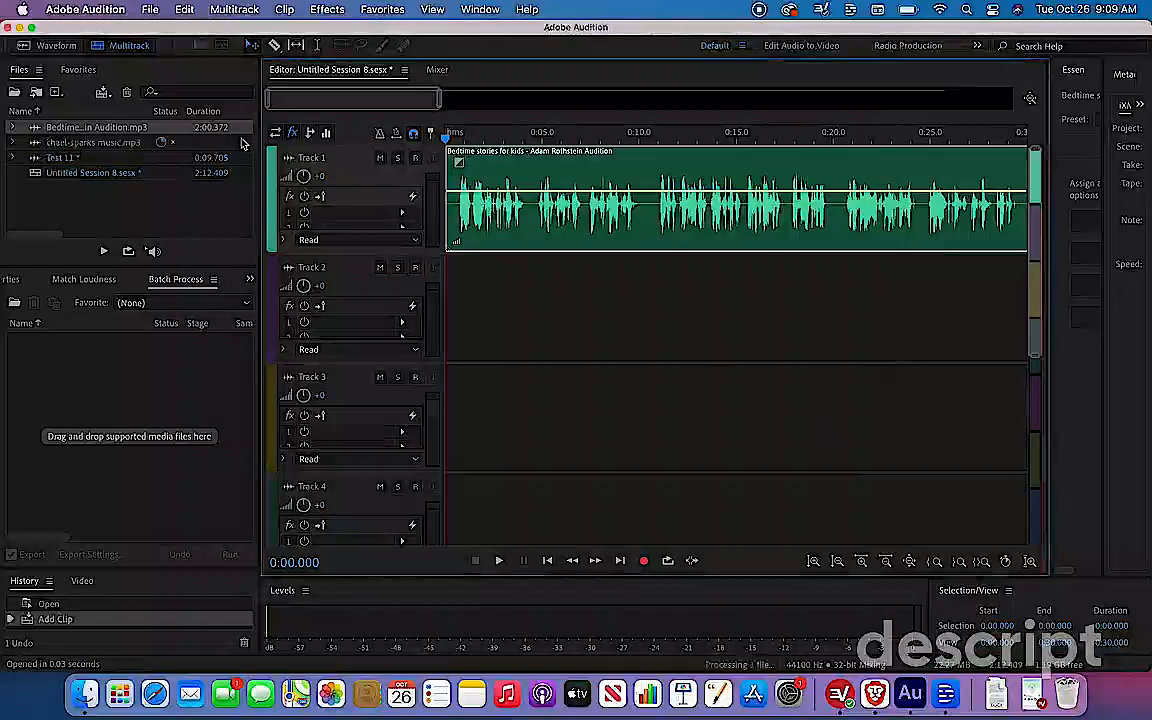
click(110, 147)
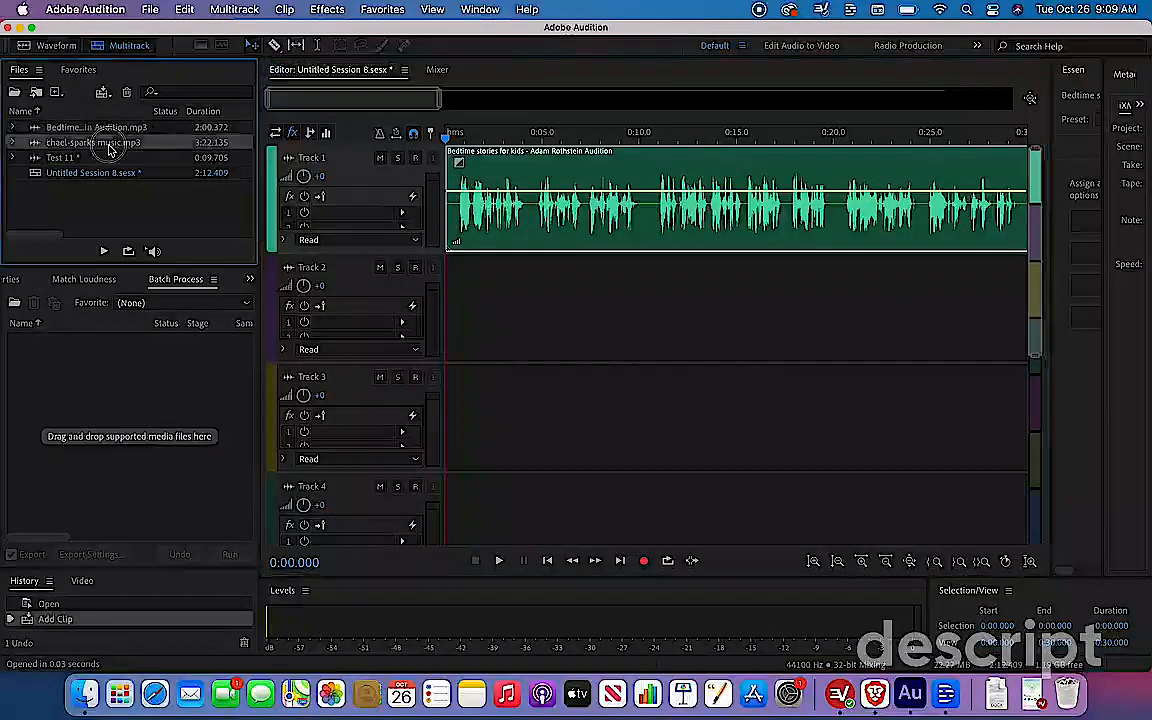
drag(110, 147, 445, 301)
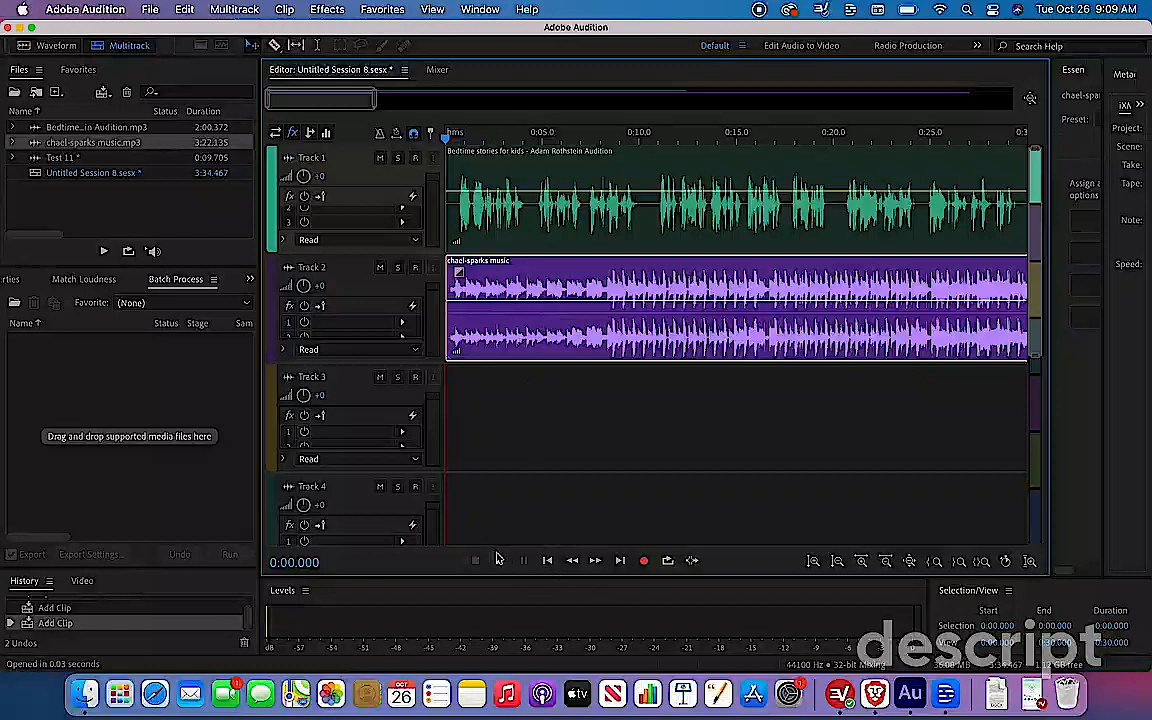
Step: Play the voice and music together from the start of the session, stopping at about 10 seconds
click(499, 566)
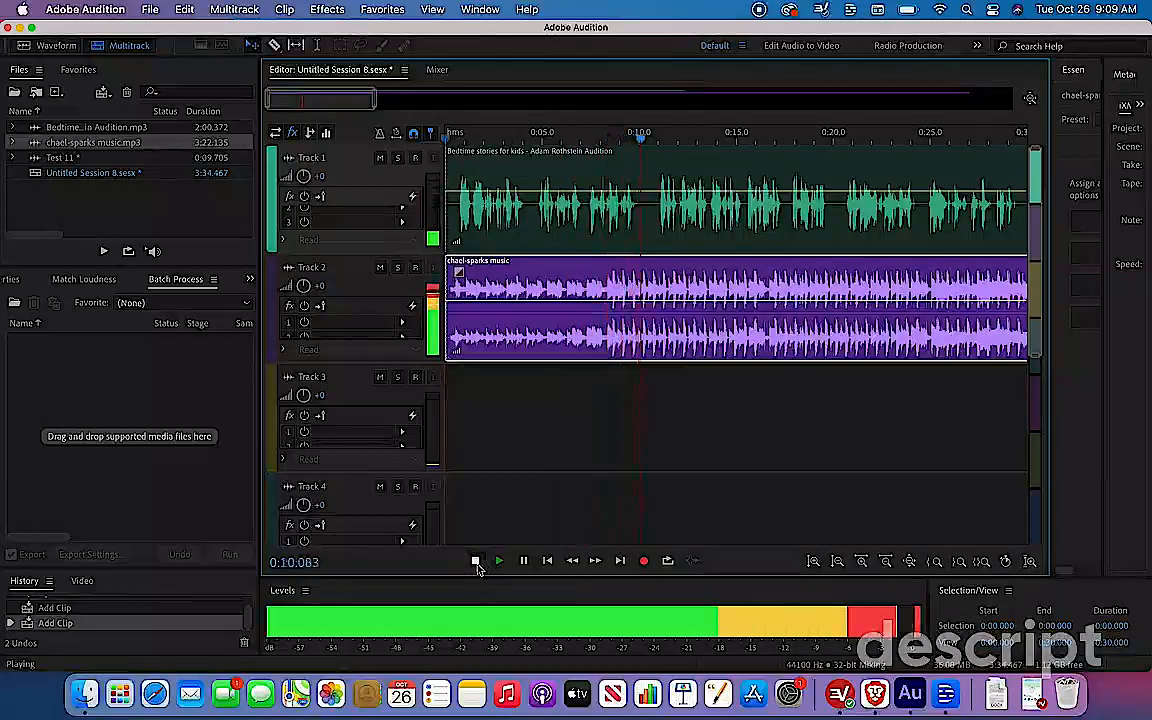
click(476, 561)
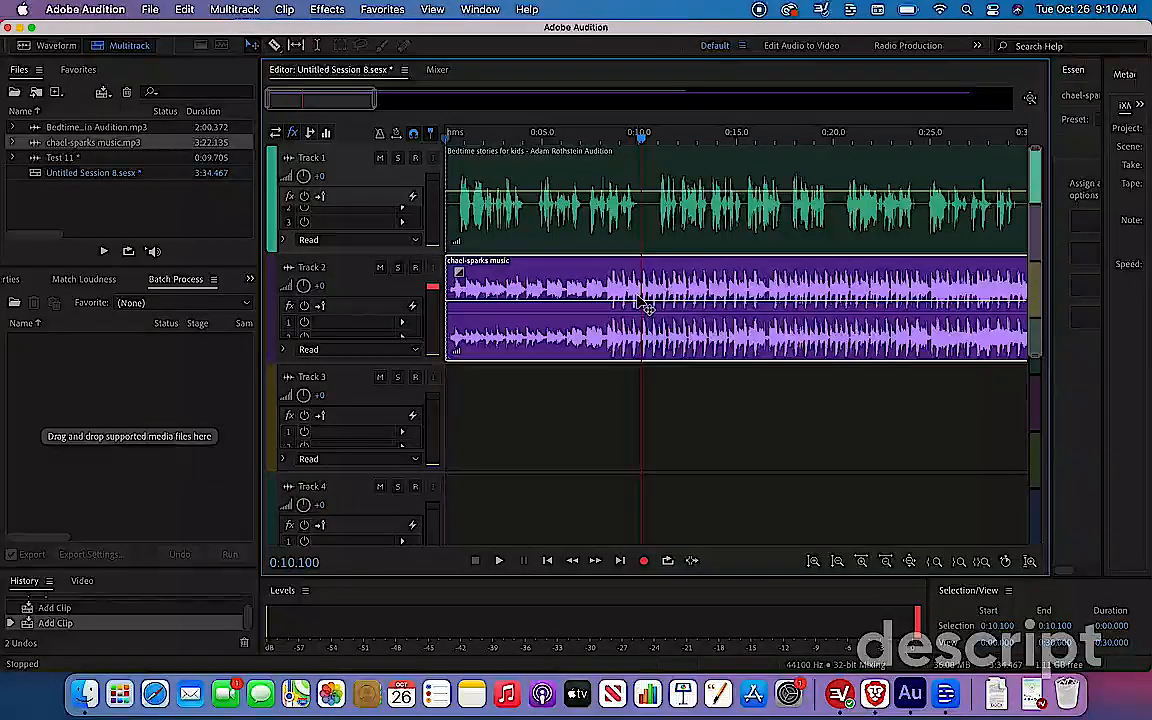
Step: Open chael-sparks music.mp3 in the waveform editor and select its entire waveform
double_click(173, 144)
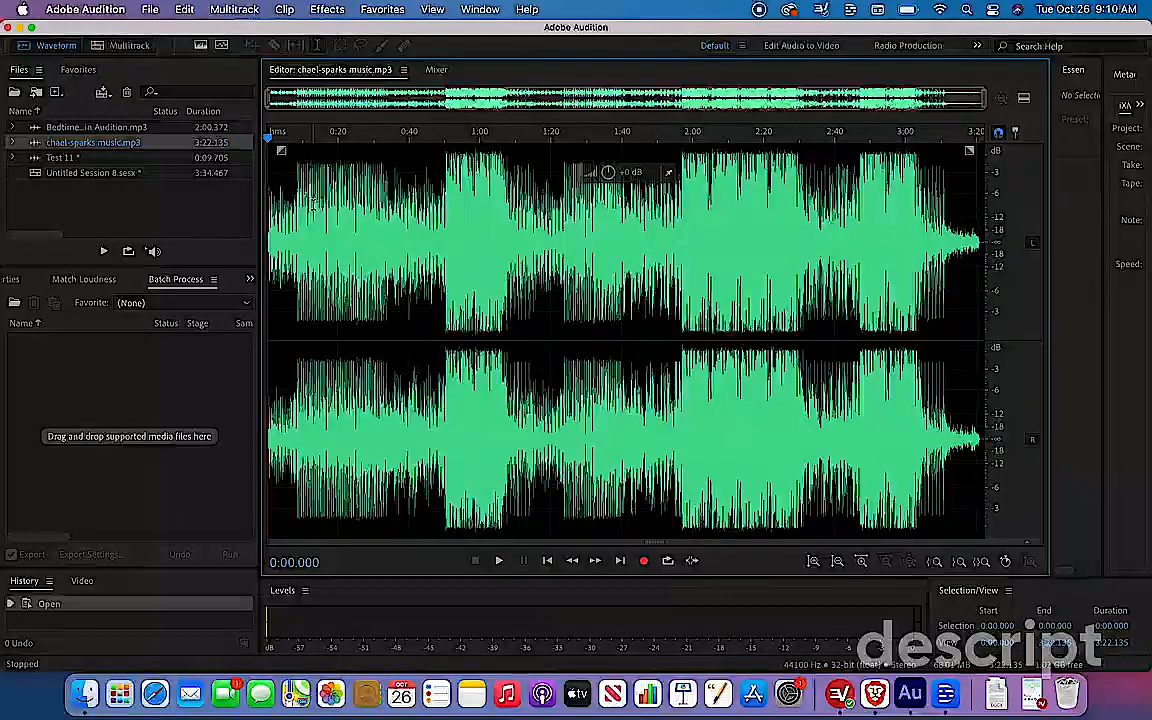
key(super+a)
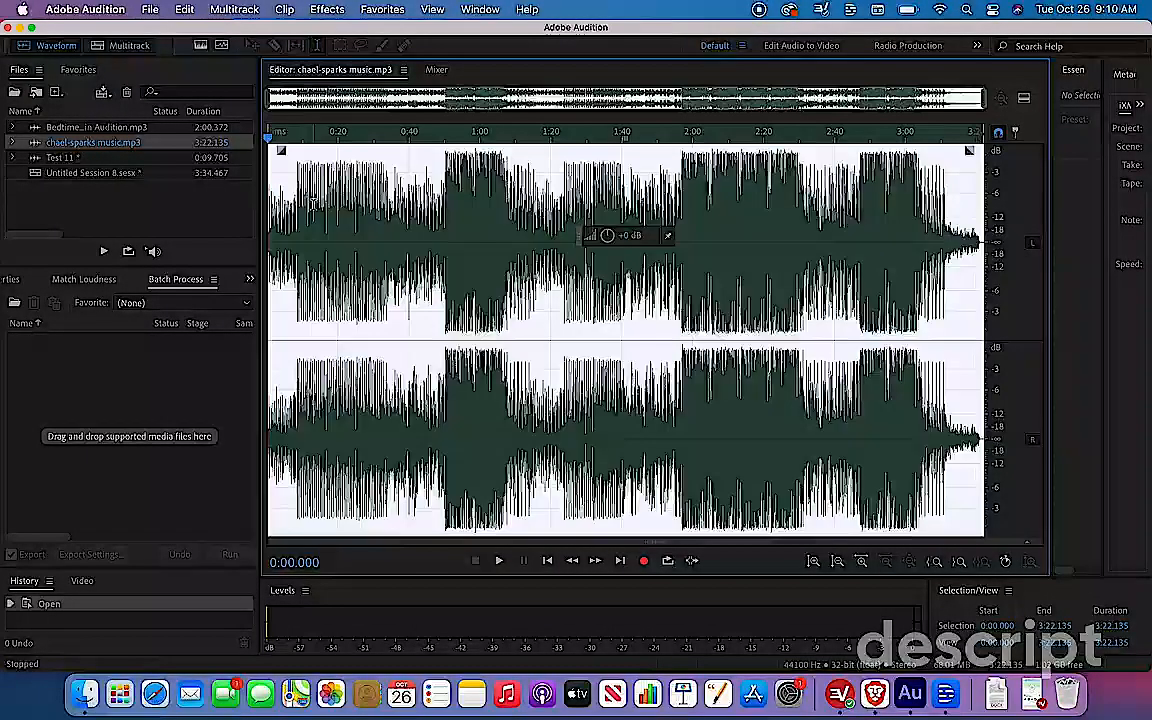
Step: Try normalizing the whole music file to -3 dB and undo the normalization
click(327, 10)
mouse_move(381, 12)
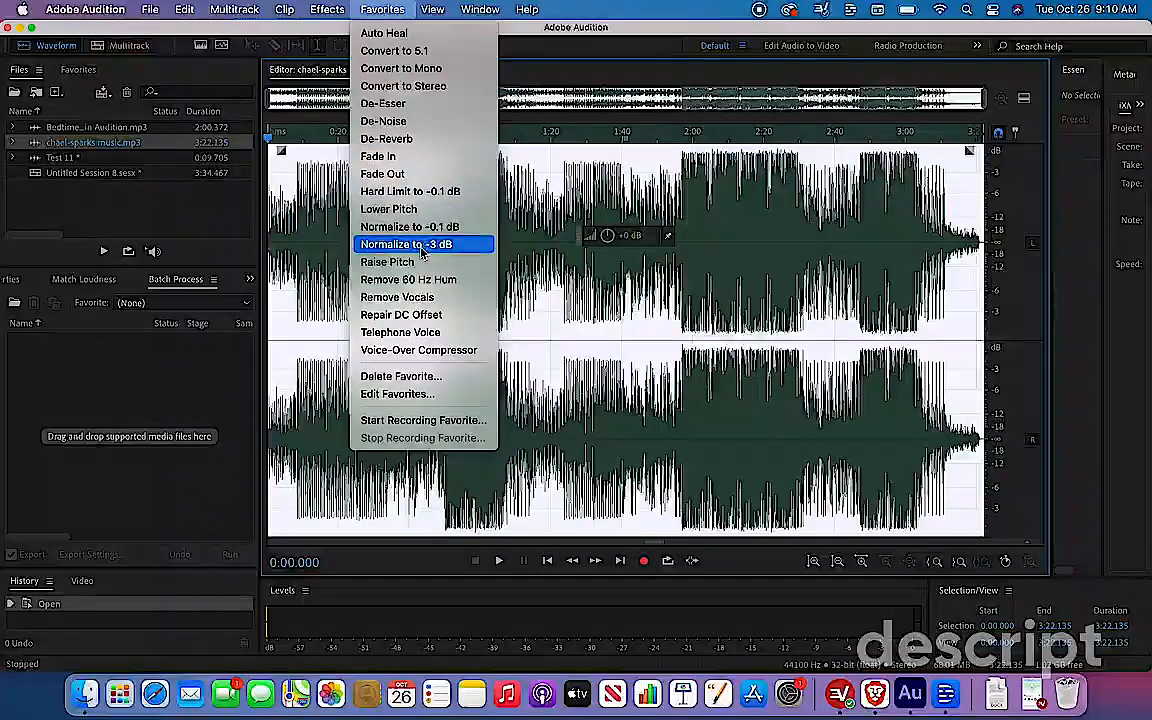
click(423, 251)
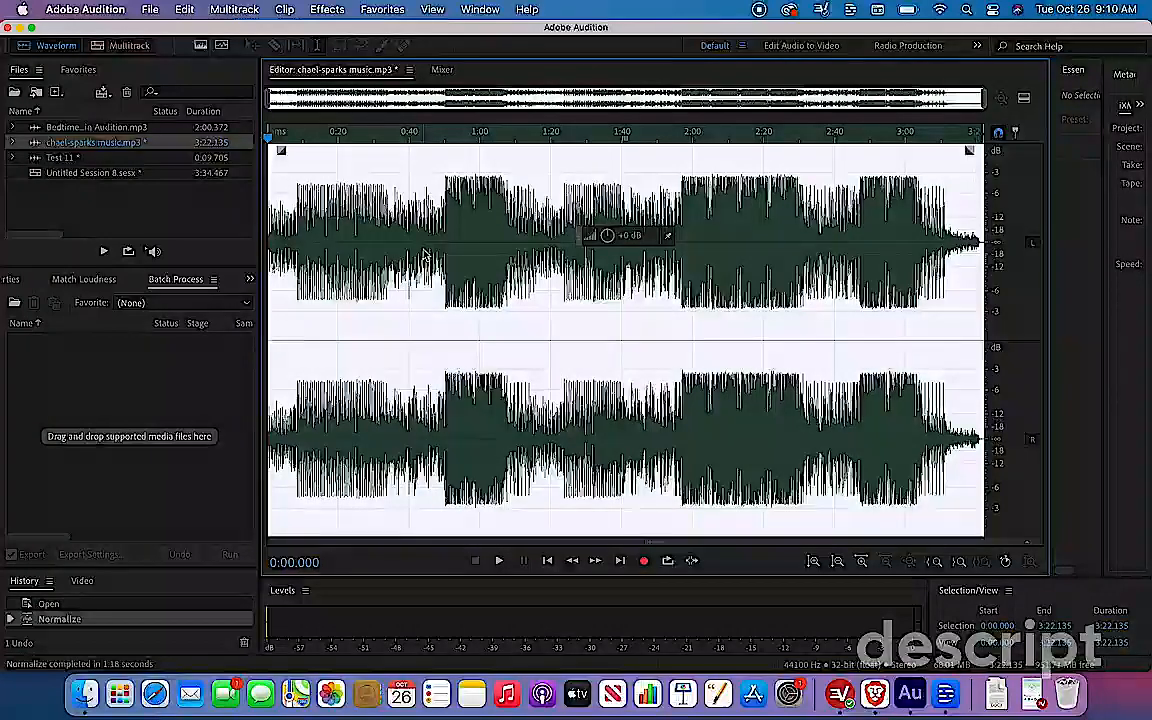
click(421, 222)
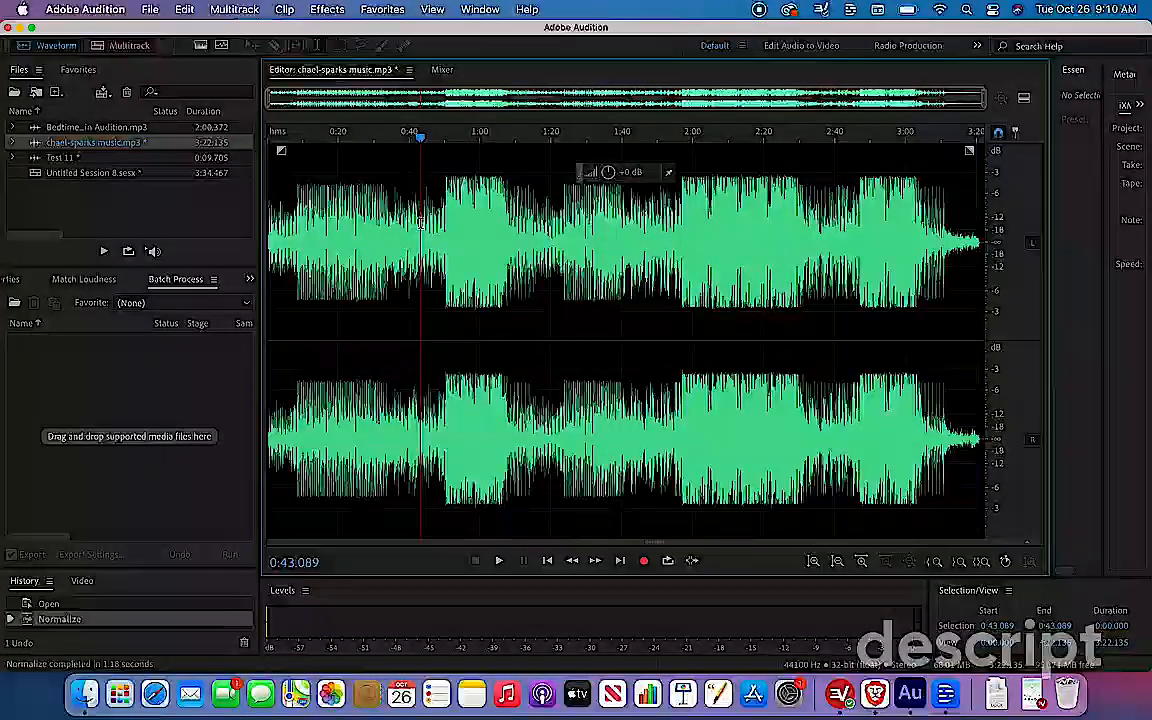
click(184, 10)
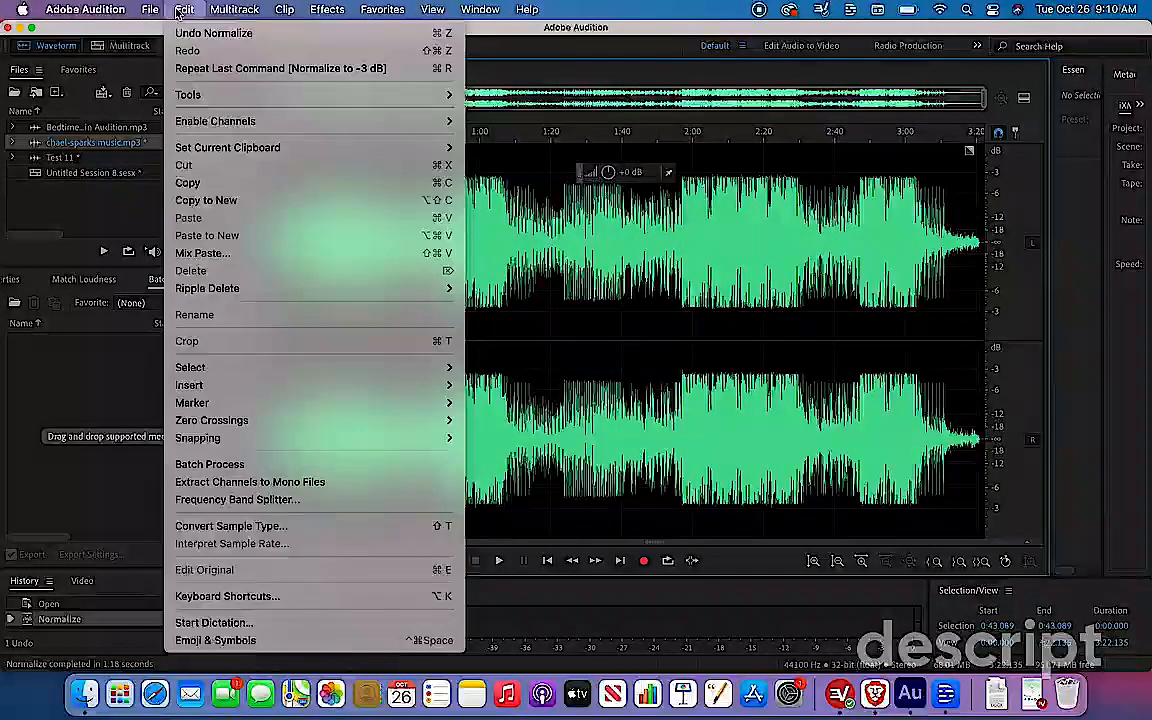
click(208, 35)
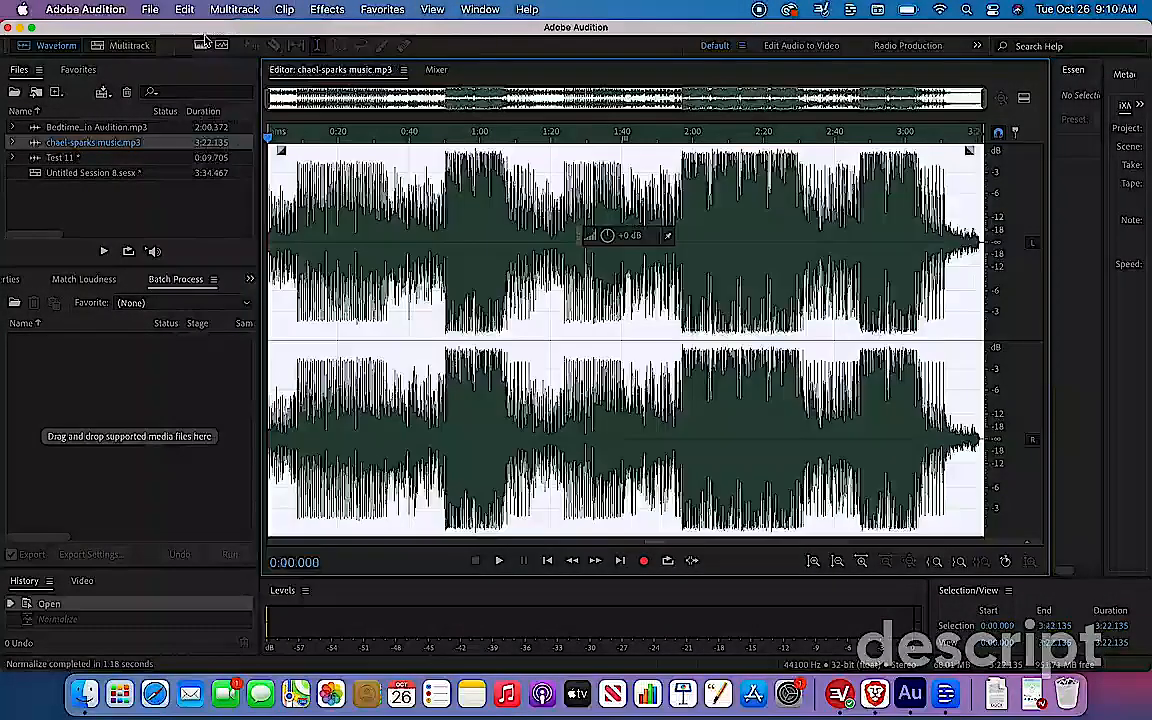
Step: Apply Amplify to the whole music file with linked left and right gain of -4.12 dB, and clear the selection
click(307, 10)
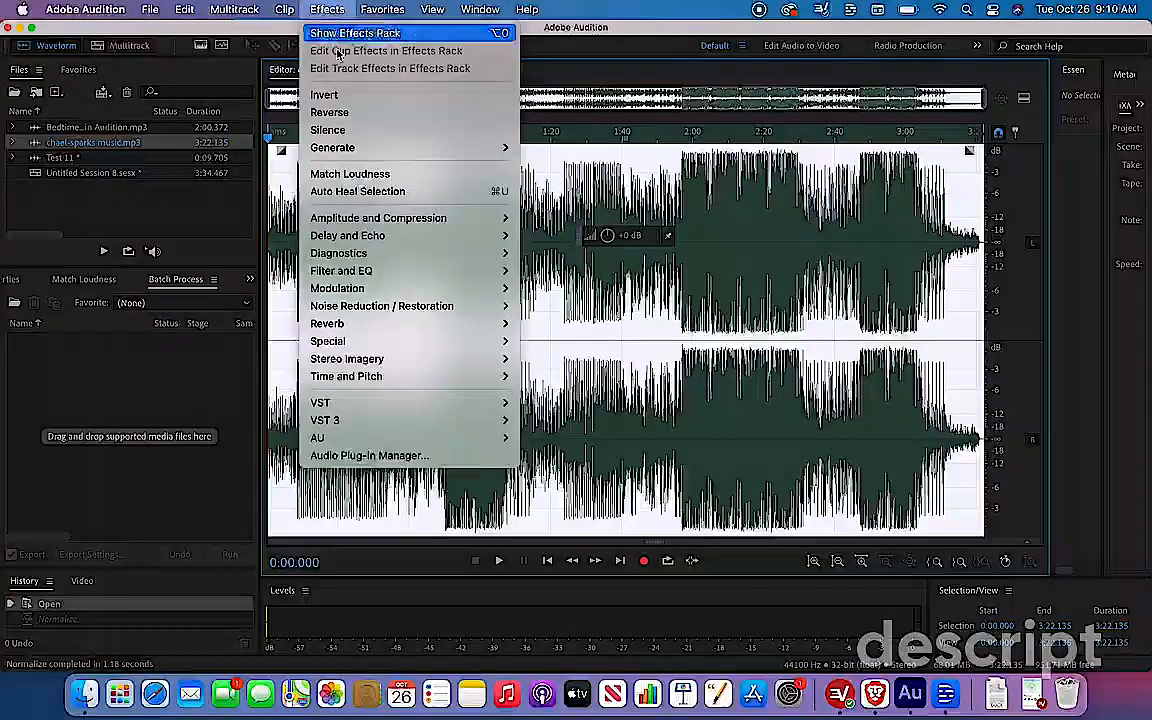
mouse_move(462, 218)
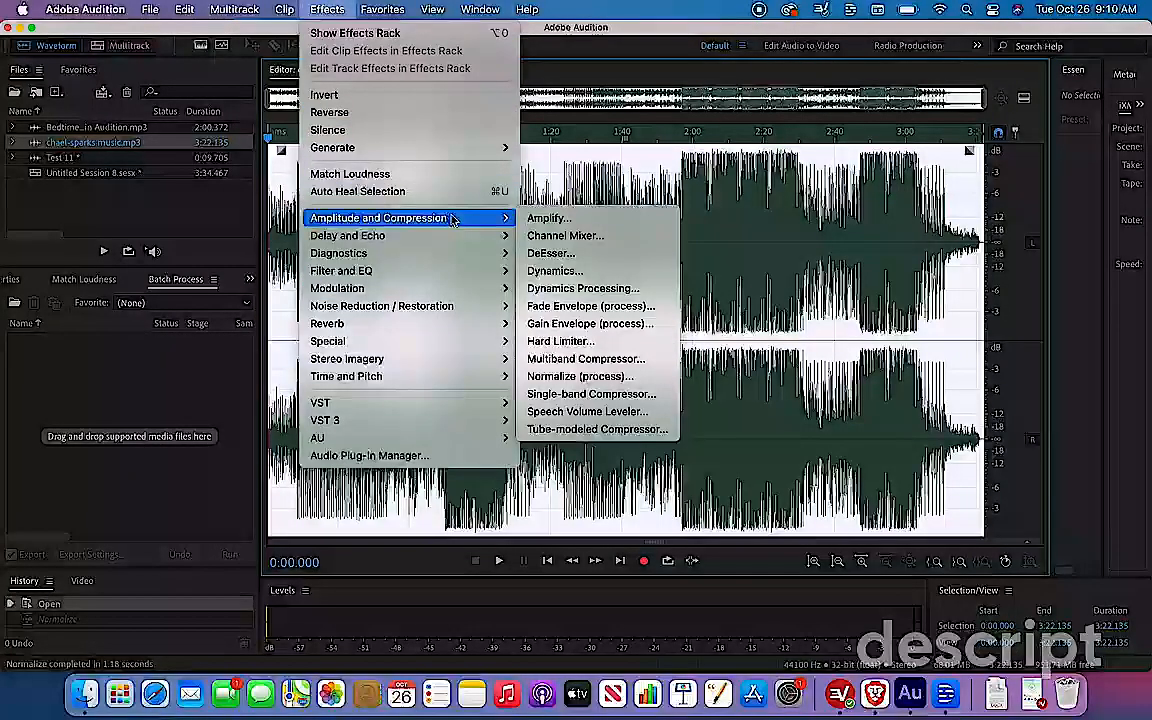
click(566, 220)
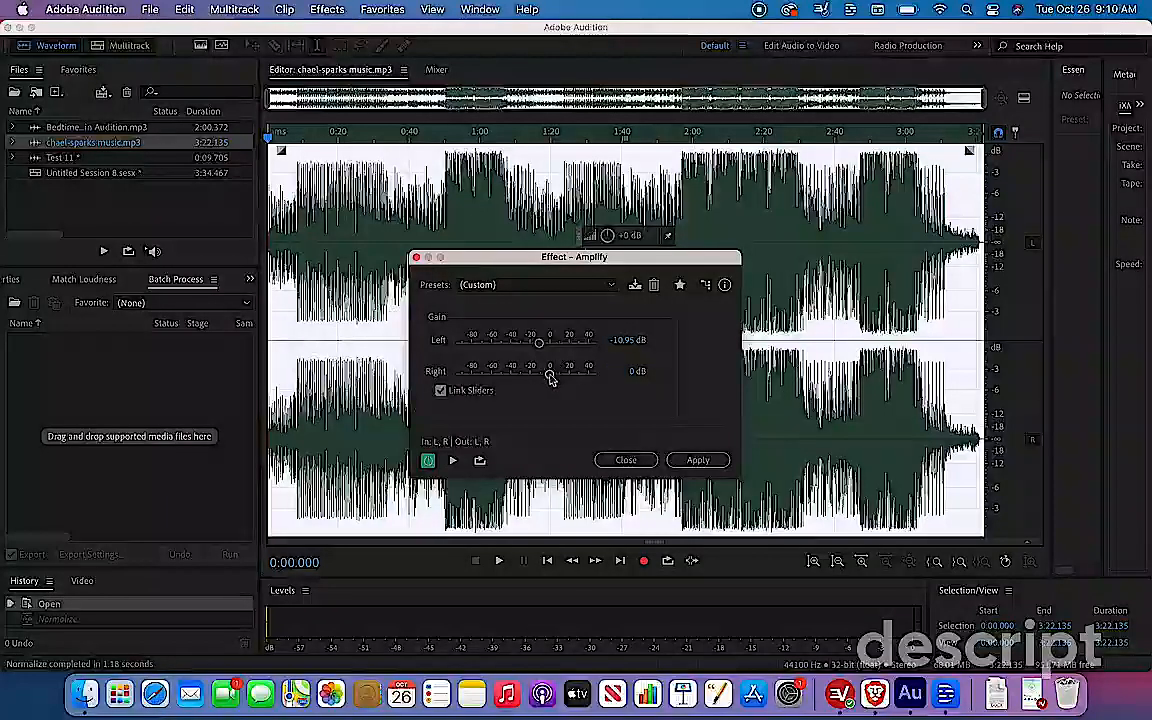
mouse_move(549, 378)
mouse_down()
mouse_move(536, 377)
mouse_move(547, 380)
mouse_up()
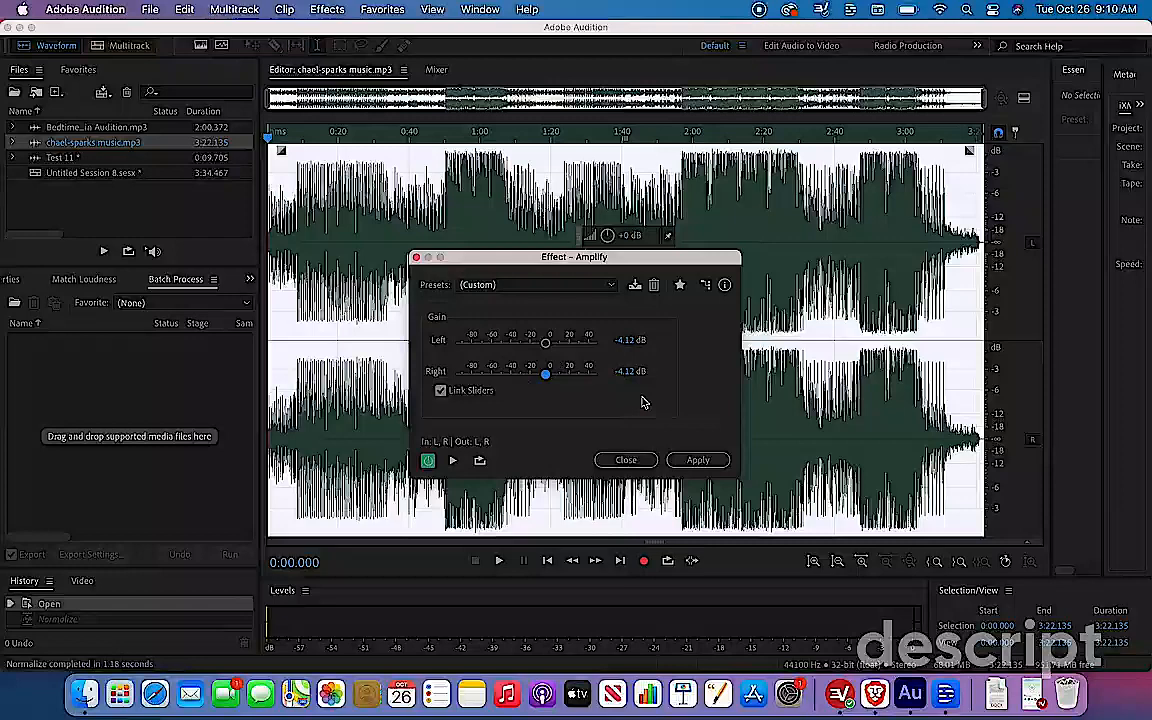
click(700, 461)
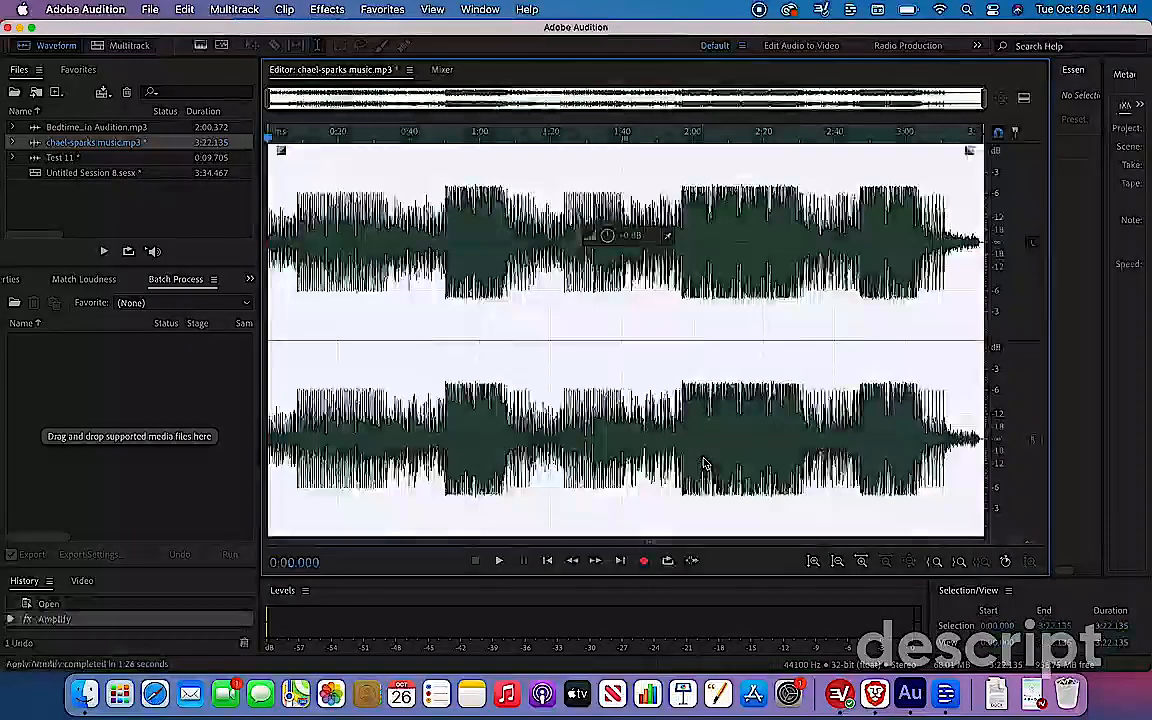
click(471, 309)
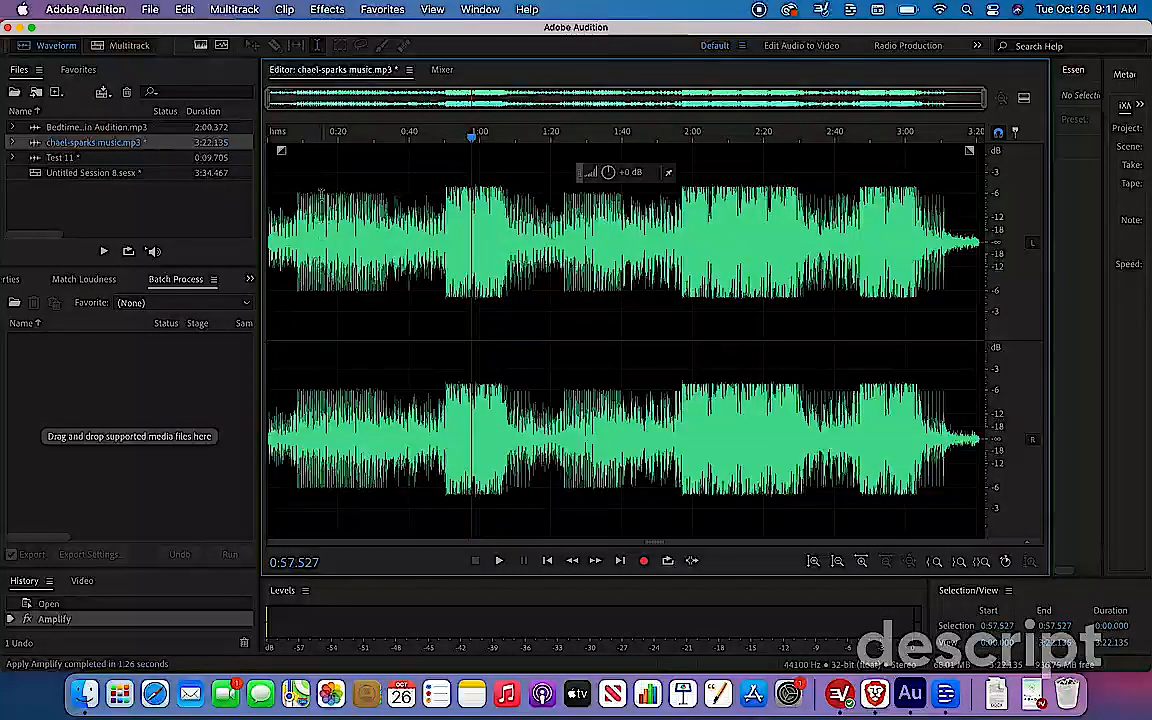
Step: Save all open files, storing Test 11 as MP3 in the MP3 audio clips folder and copying the session's media into its session folder
click(151, 11)
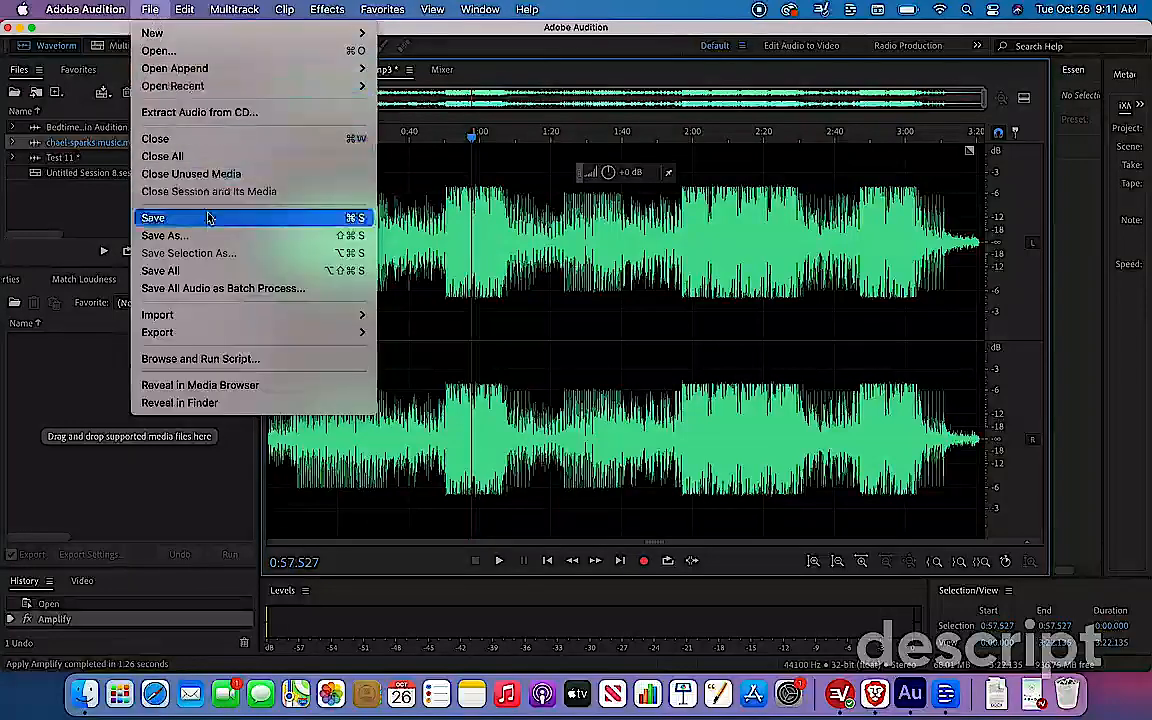
click(209, 271)
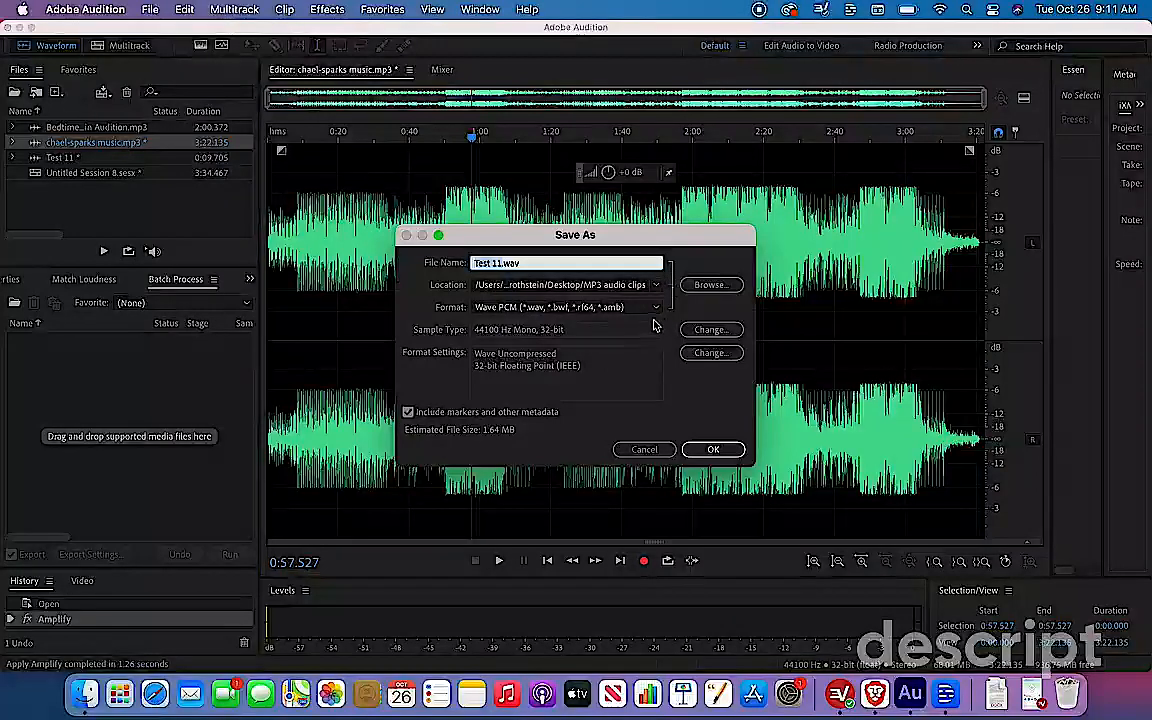
click(656, 308)
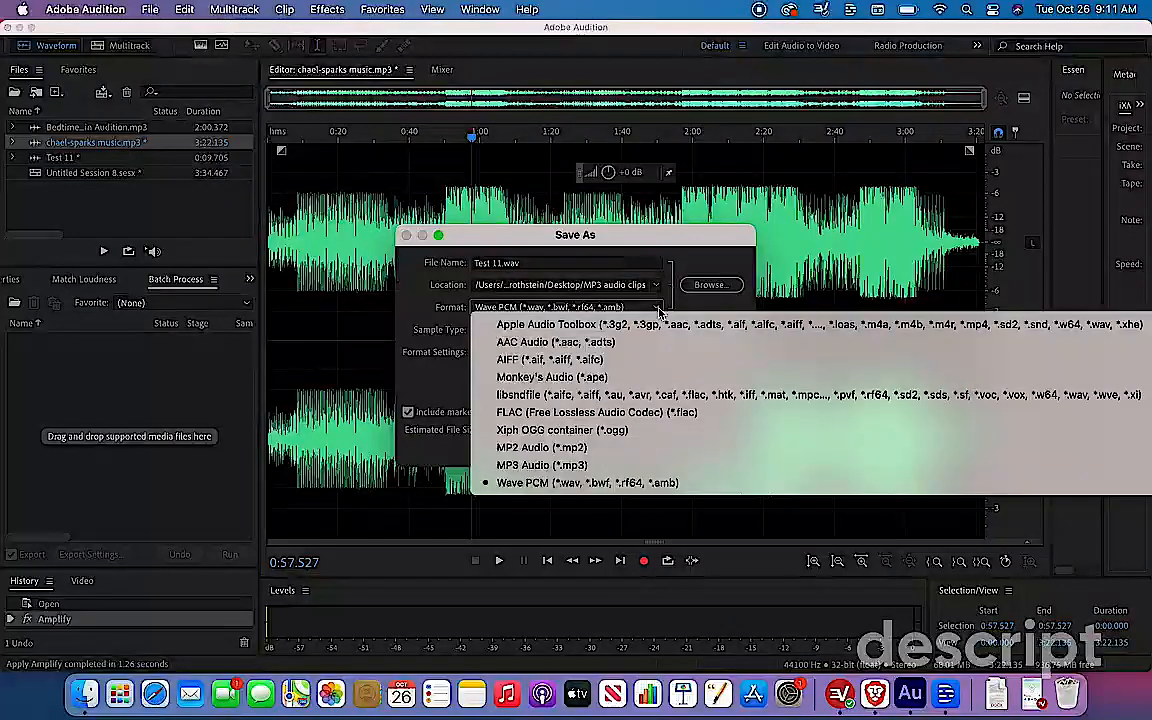
click(589, 468)
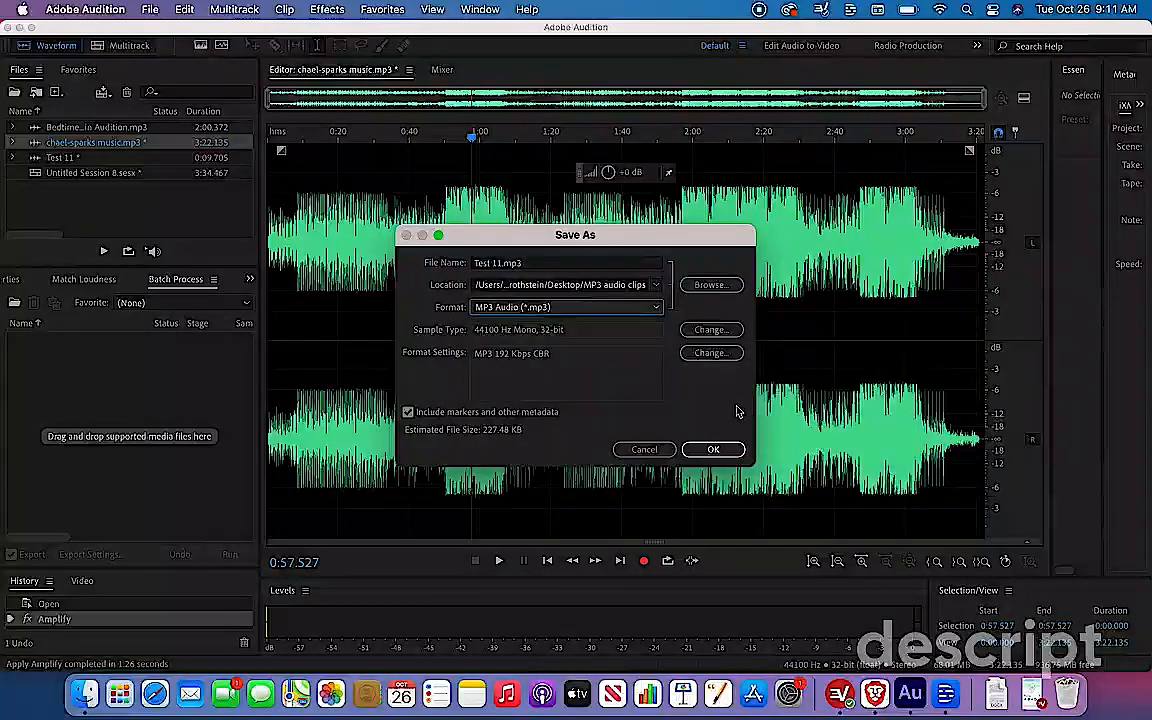
click(714, 452)
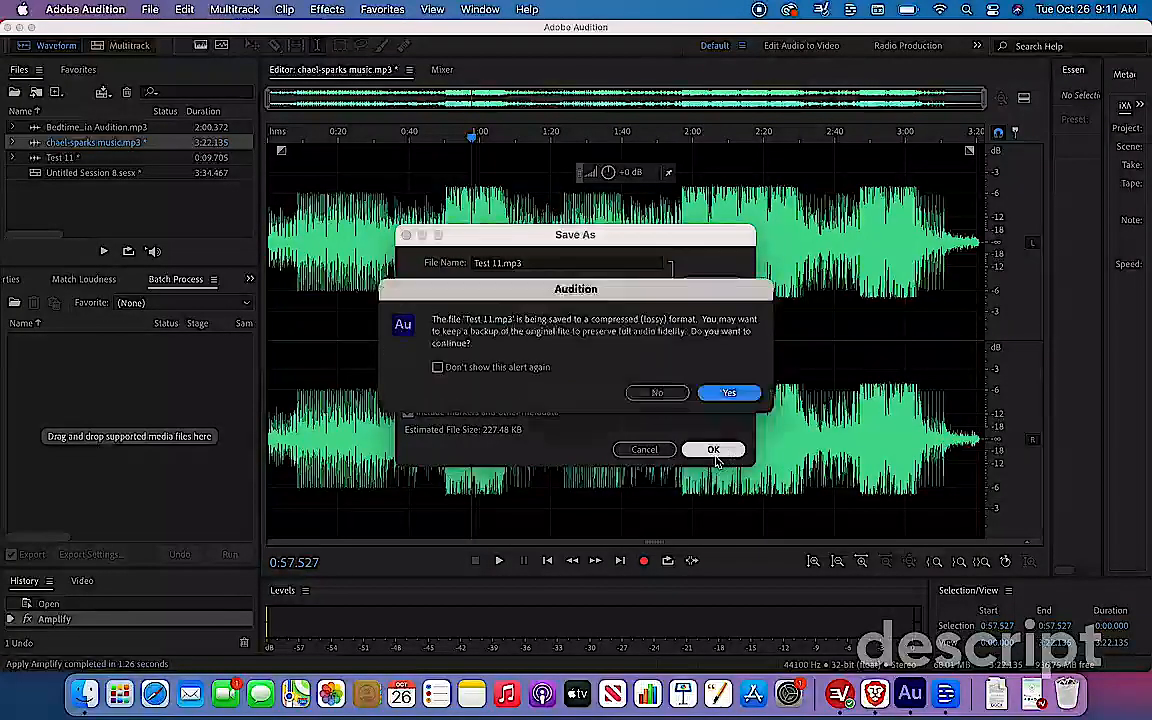
click(730, 393)
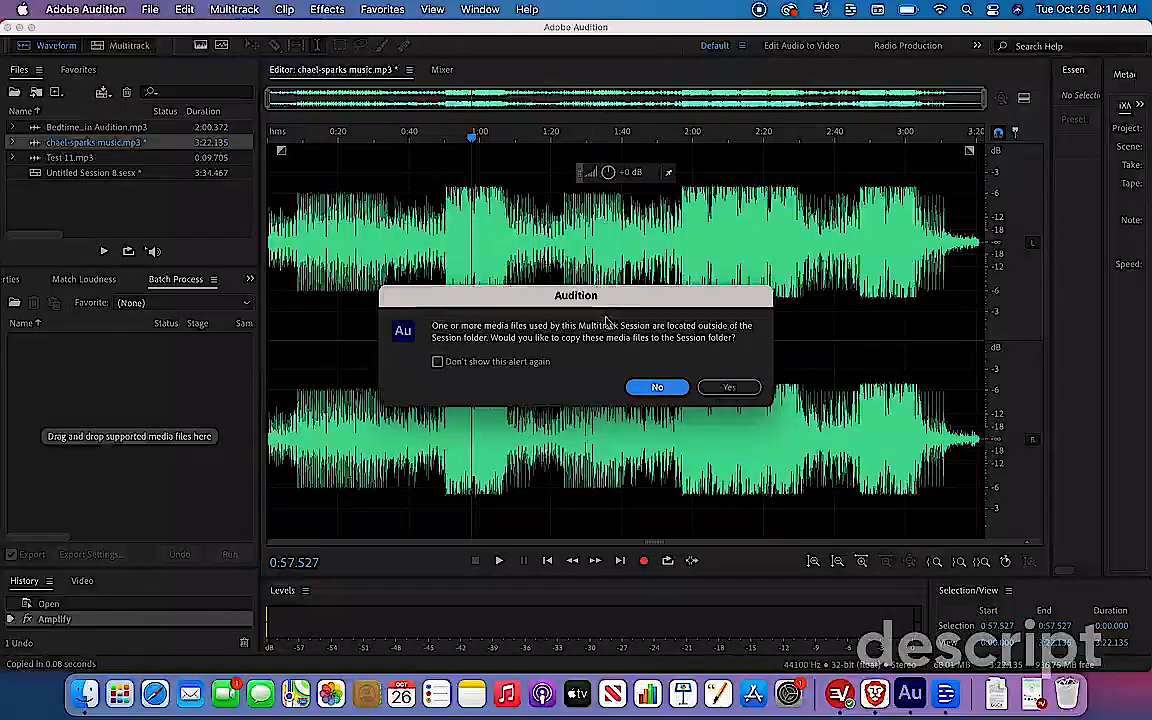
click(730, 388)
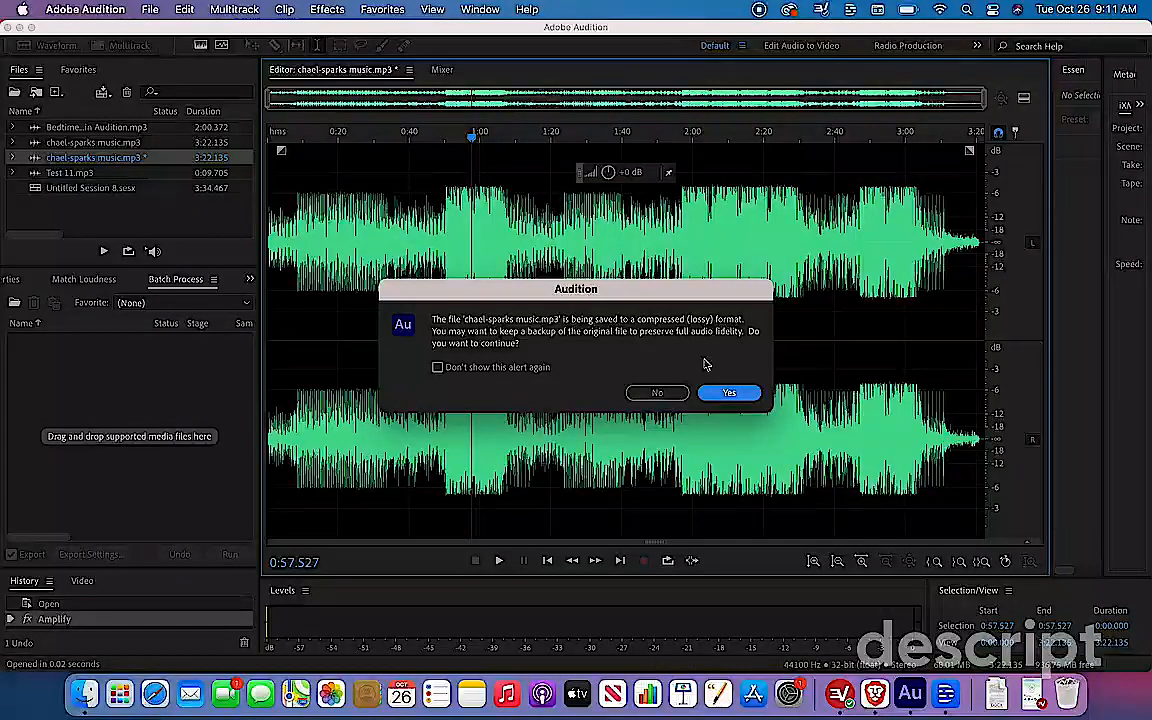
click(733, 394)
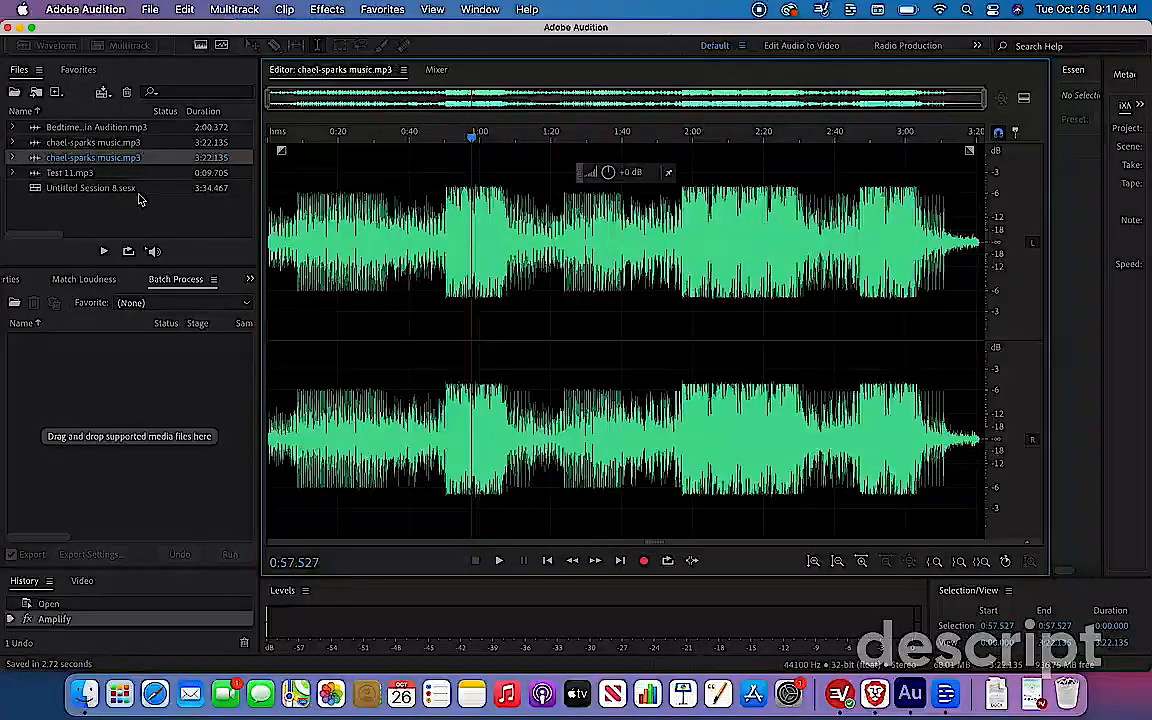
Step: Reopen Untitled Session 8 and play the mix from the beginning, stopping at about 20 seconds
click(148, 192)
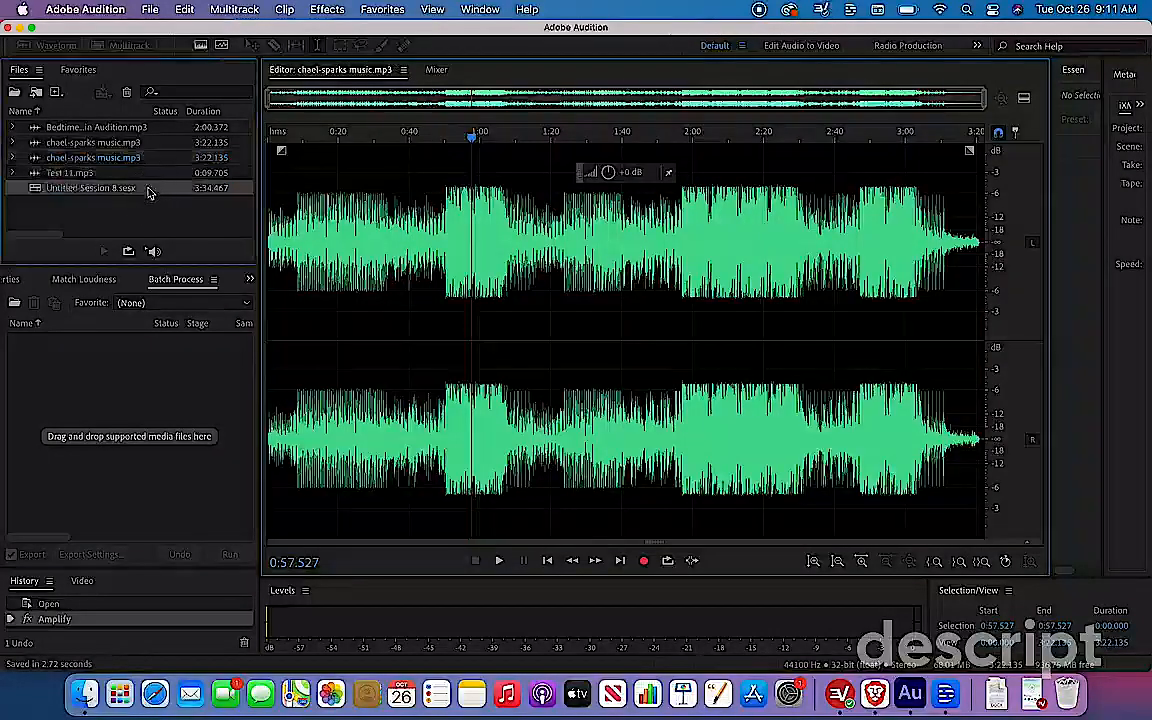
double_click(150, 188)
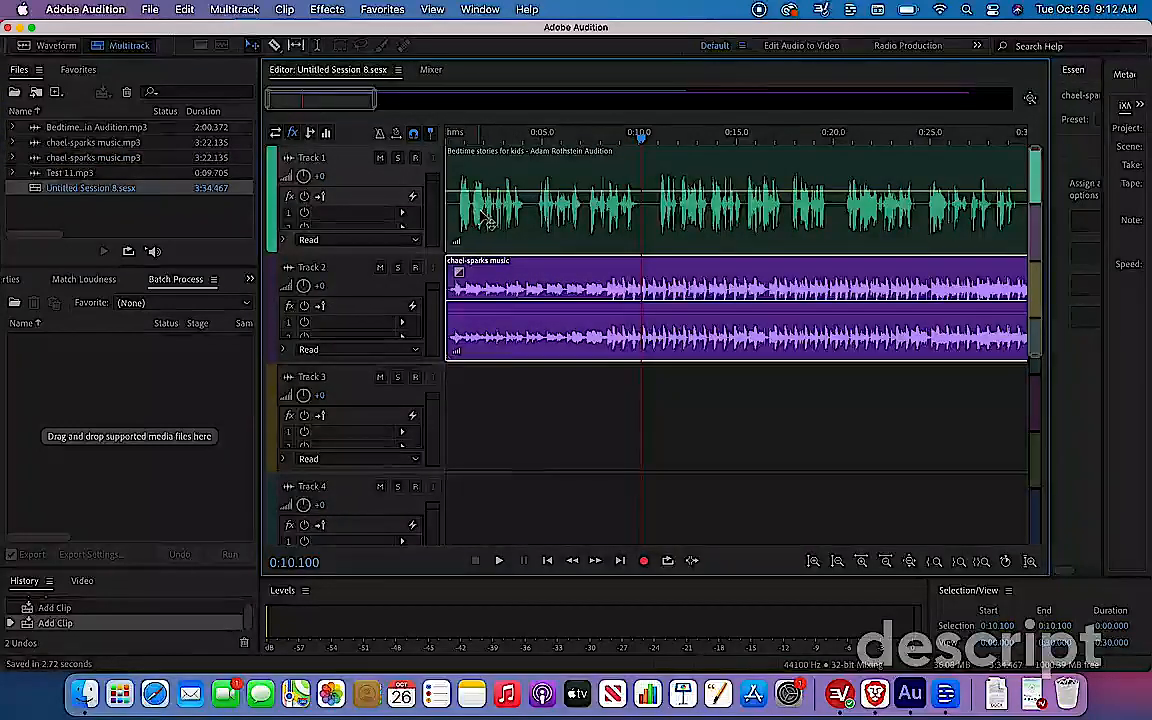
drag(641, 145, 442, 148)
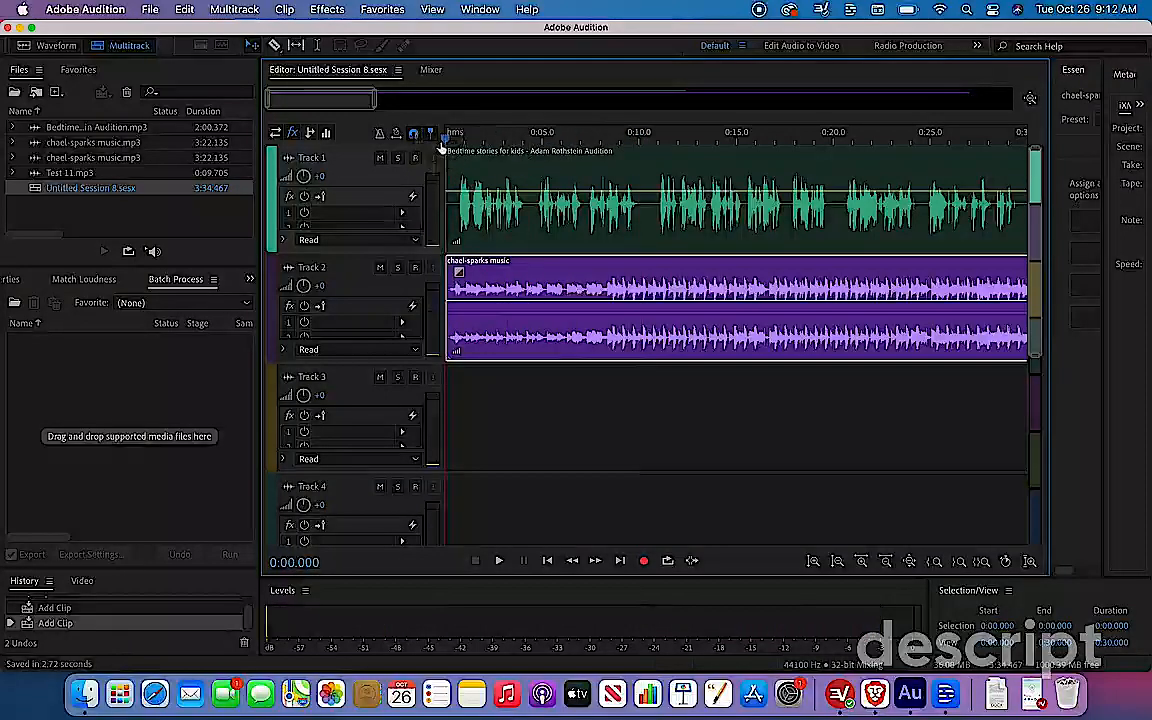
click(500, 564)
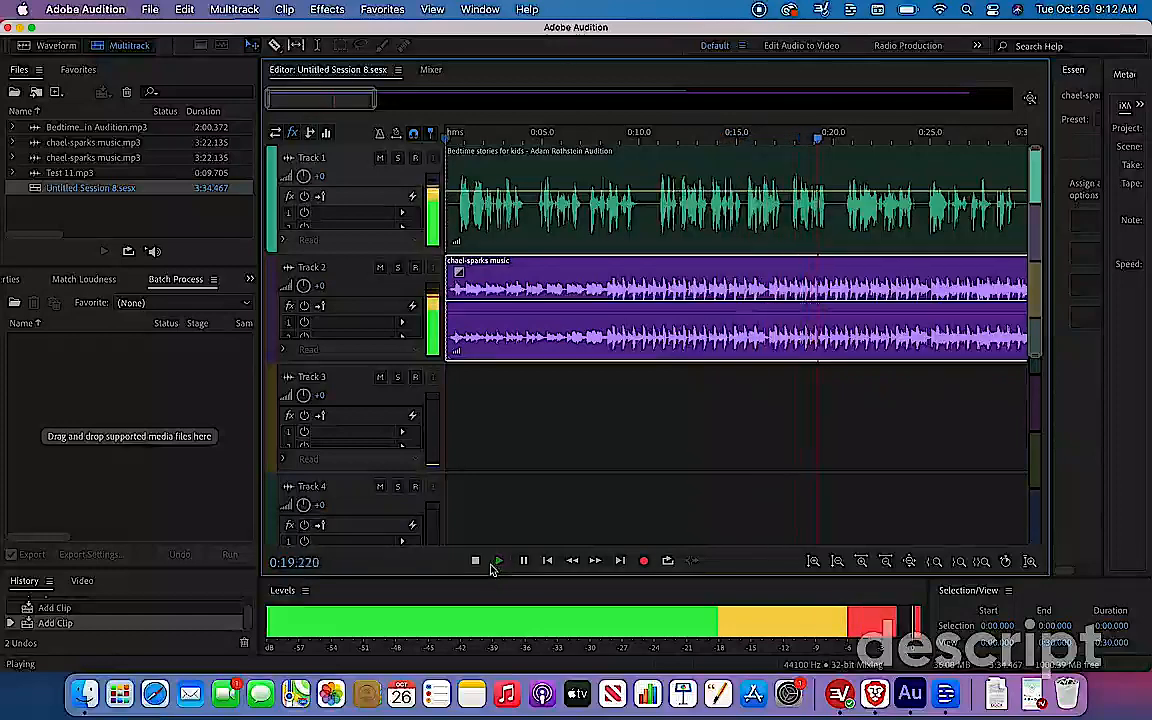
click(477, 562)
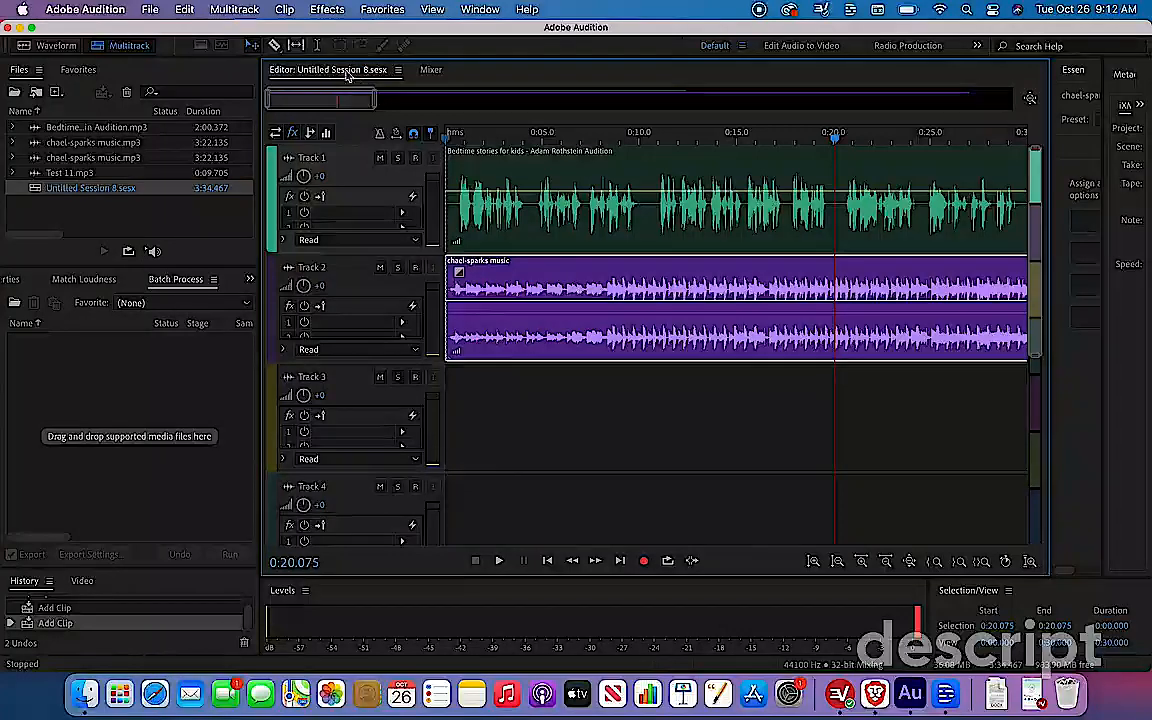
Step: Export a mixdown of the entire session as Untitled Session 8_mixdown.mp3 at 192 Kbps in the MP3 audio clips folder
click(148, 10)
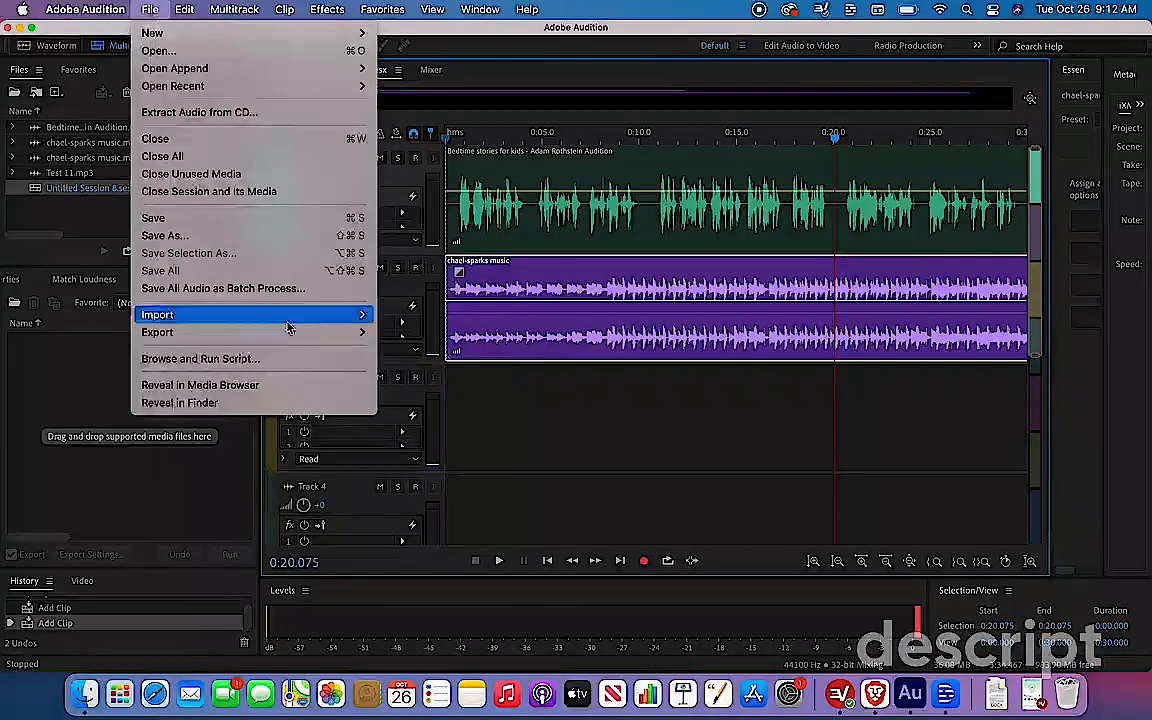
mouse_move(327, 334)
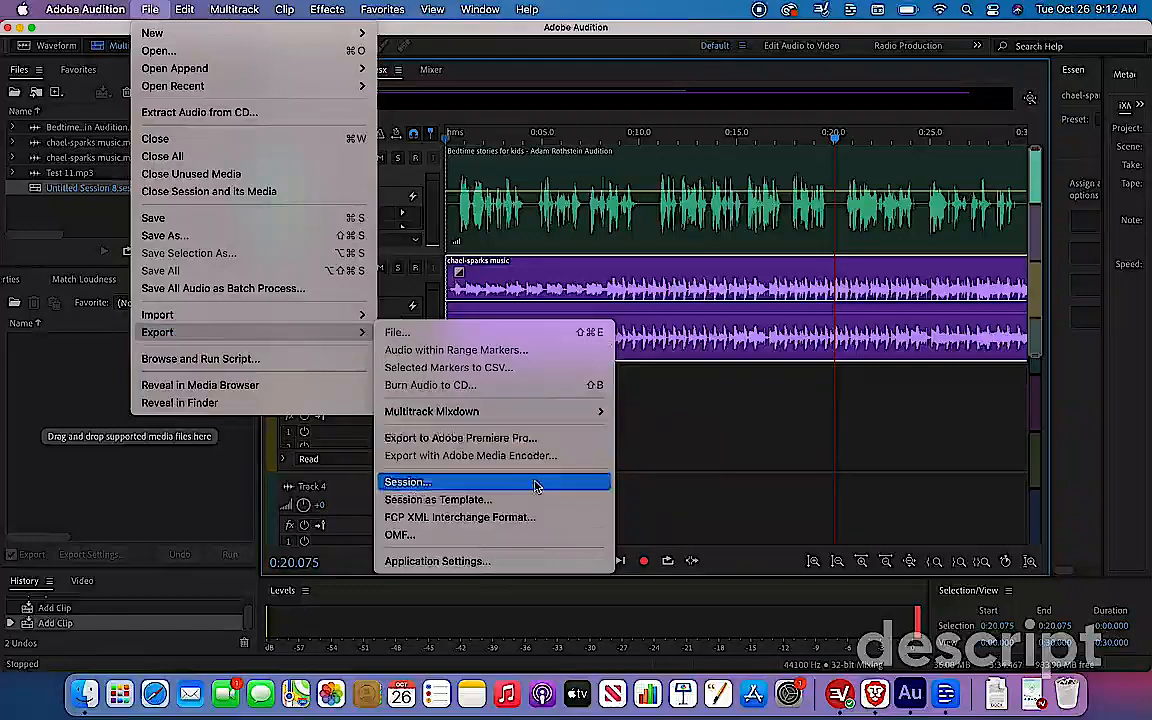
mouse_move(553, 411)
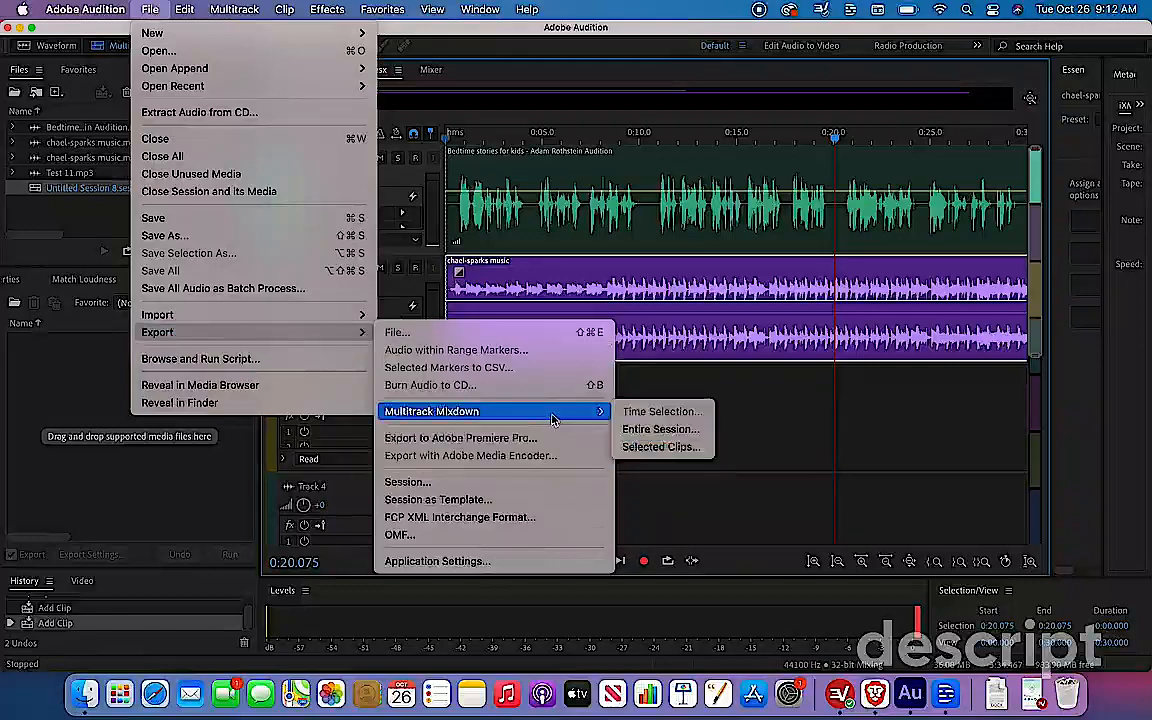
click(657, 431)
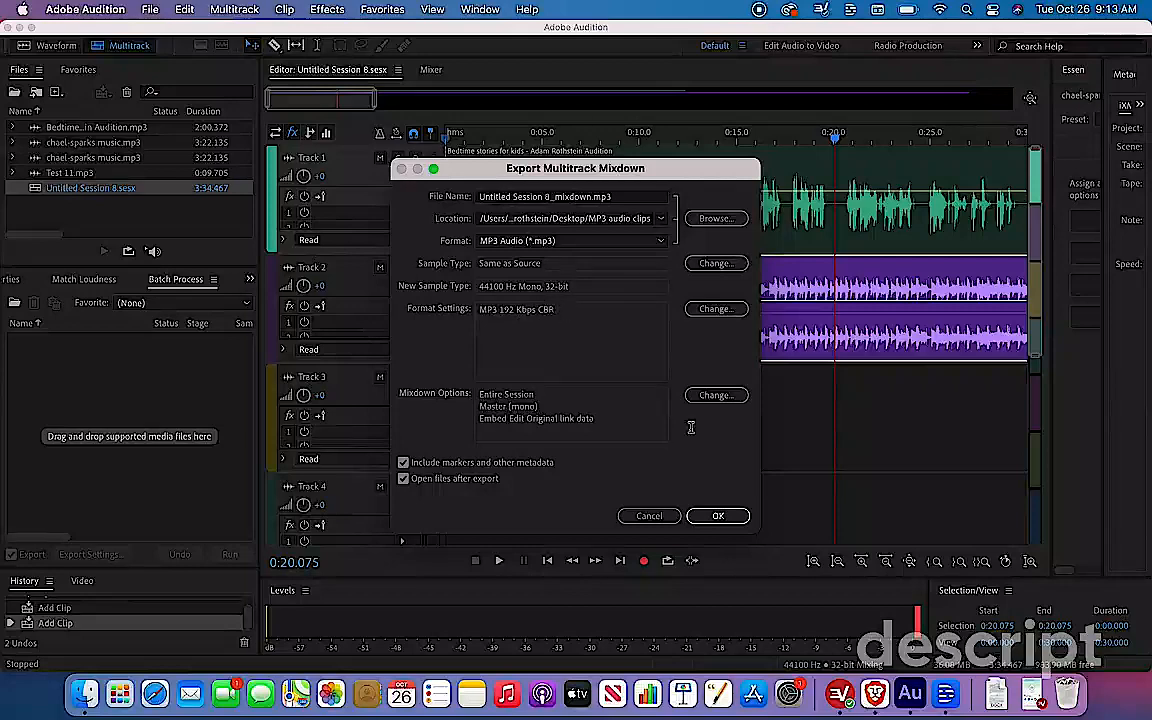
click(718, 518)
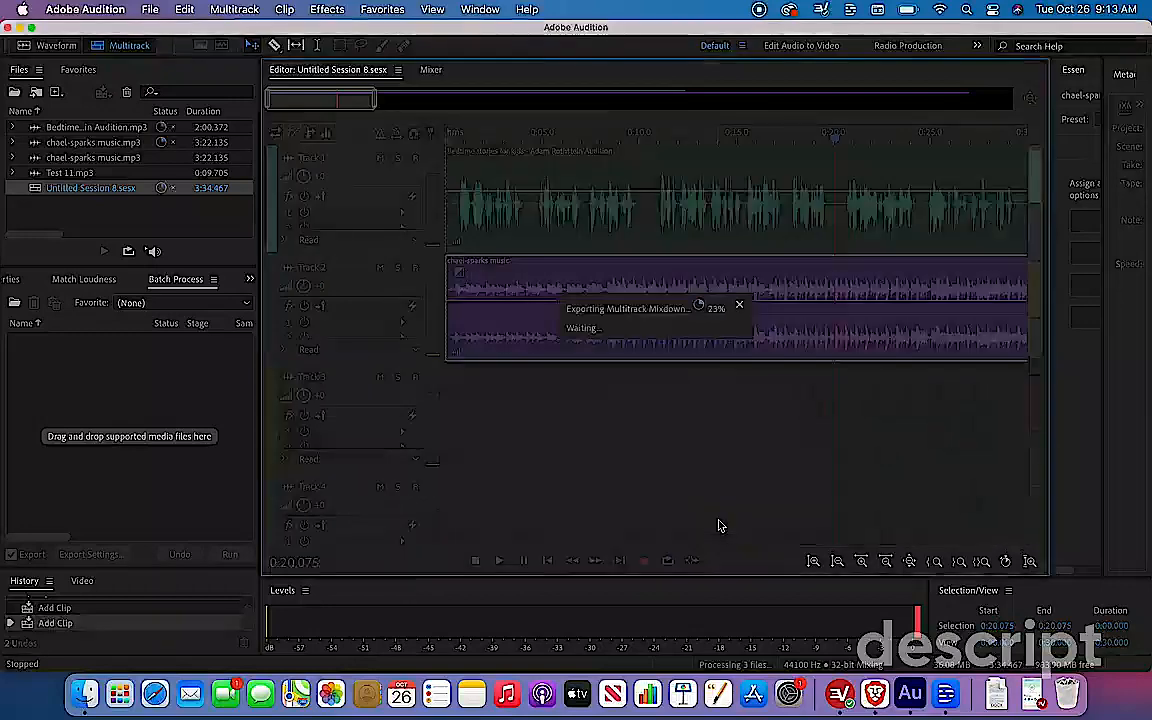